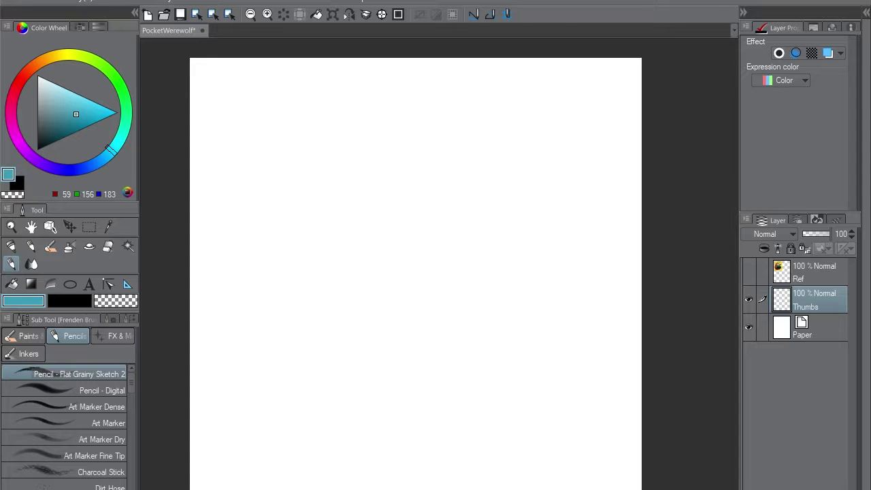
Sketch a head circle with face guidelines, a rounded torso and the bent arm on the character's left-facing side near the canvas top.
mouse_move(389, 113)
left_mouse_down()
mouse_move(349, 136)
mouse_move(392, 121)
mouse_move(368, 103)
mouse_move(380, 153)
left_mouse_up()
mouse_move(380, 119)
left_mouse_down()
mouse_move(377, 148)
mouse_move(341, 170)
left_mouse_up()
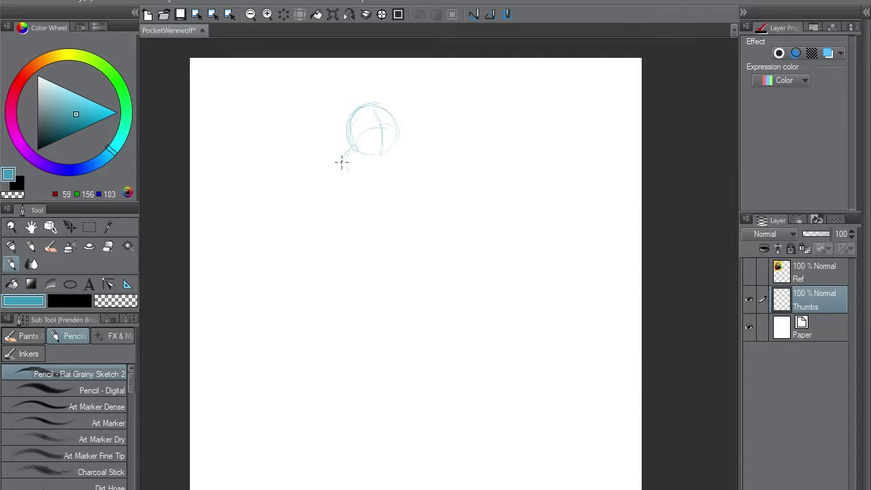
mouse_move(391, 148)
left_mouse_down()
mouse_move(351, 183)
mouse_move(384, 184)
mouse_move(391, 160)
mouse_move(355, 182)
mouse_move(359, 134)
mouse_move(345, 173)
mouse_move(353, 151)
mouse_move(332, 163)
left_mouse_up()
mouse_move(395, 154)
left_mouse_down()
mouse_move(417, 161)
mouse_move(346, 192)
left_mouse_up()
key("ctrl+z")
left_click_drag(345, 143, 334, 161)
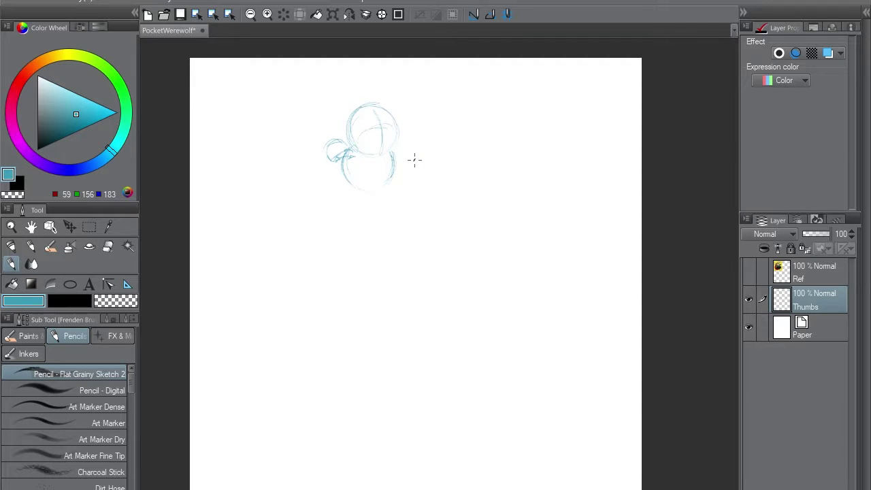
Sketch bulging legs in a wide stance with simple feet, and add the second arm beside the torso.
mouse_move(328, 151)
left_mouse_down()
mouse_move(378, 180)
mouse_move(334, 196)
mouse_move(344, 213)
mouse_move(385, 204)
left_mouse_up()
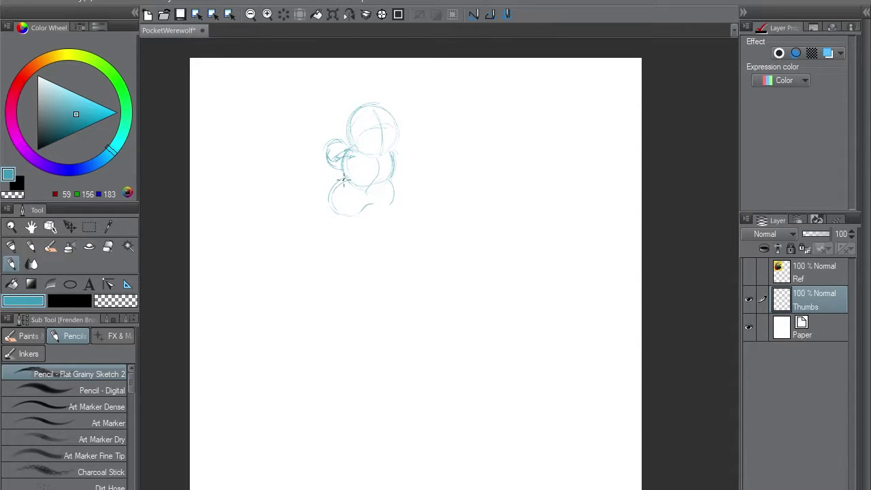
mouse_move(343, 180)
left_mouse_down()
mouse_move(383, 178)
mouse_move(380, 202)
mouse_move(347, 218)
mouse_move(373, 196)
mouse_move(338, 226)
mouse_move(346, 233)
mouse_move(354, 224)
mouse_move(338, 222)
mouse_move(337, 209)
mouse_move(399, 217)
left_mouse_up()
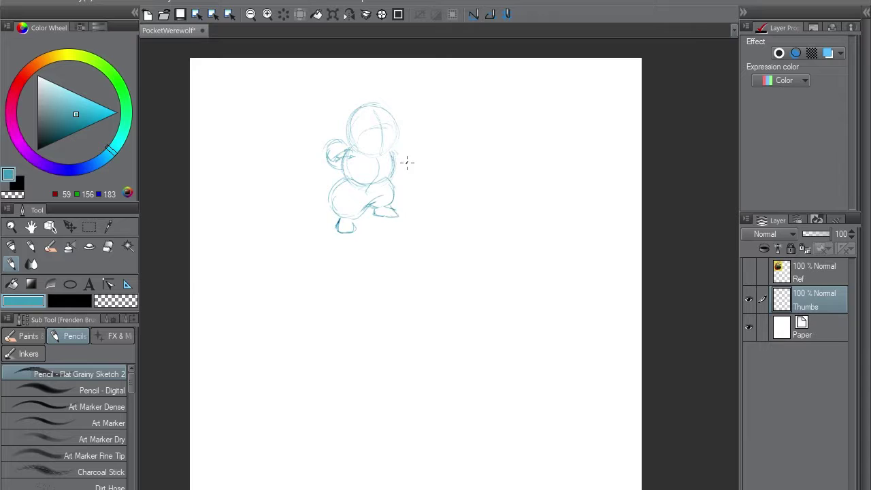
mouse_move(407, 162)
left_mouse_down()
mouse_move(336, 215)
mouse_move(386, 175)
mouse_move(403, 190)
mouse_move(381, 206)
mouse_move(381, 180)
mouse_move(404, 183)
mouse_move(398, 179)
left_mouse_up()
Lasso the legs and feet, shift them slightly up and to the right, and deselect.
left_click(89, 226)
left_click(65, 401)
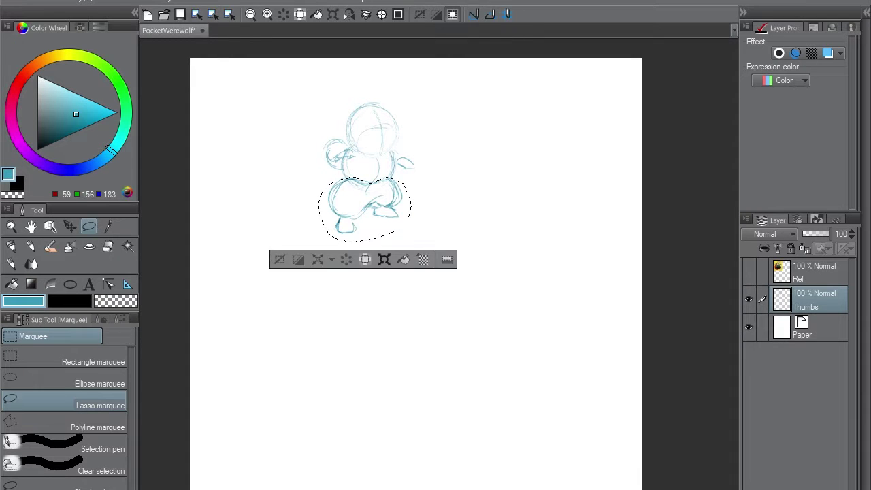
key("ctrl+t")
left_click_drag(371, 205, 376, 200)
key("Return")
key("ctrl+d")
Sketch clawed fingers on both hands and rough in the face with round eyes and a fanged mouth.
key("p")
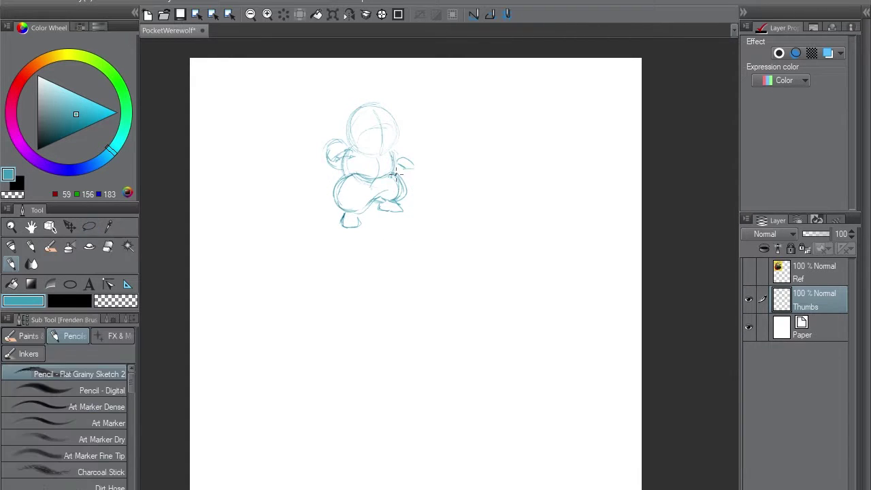
mouse_move(411, 162)
left_mouse_down()
mouse_move(418, 167)
mouse_move(402, 158)
left_mouse_up()
mouse_move(327, 145)
left_mouse_down()
mouse_move(329, 157)
mouse_move(345, 148)
mouse_move(336, 144)
mouse_move(331, 159)
mouse_move(348, 147)
mouse_move(324, 163)
left_mouse_up()
mouse_move(407, 156)
left_mouse_down()
mouse_move(398, 166)
mouse_move(395, 149)
mouse_move(404, 151)
left_mouse_up()
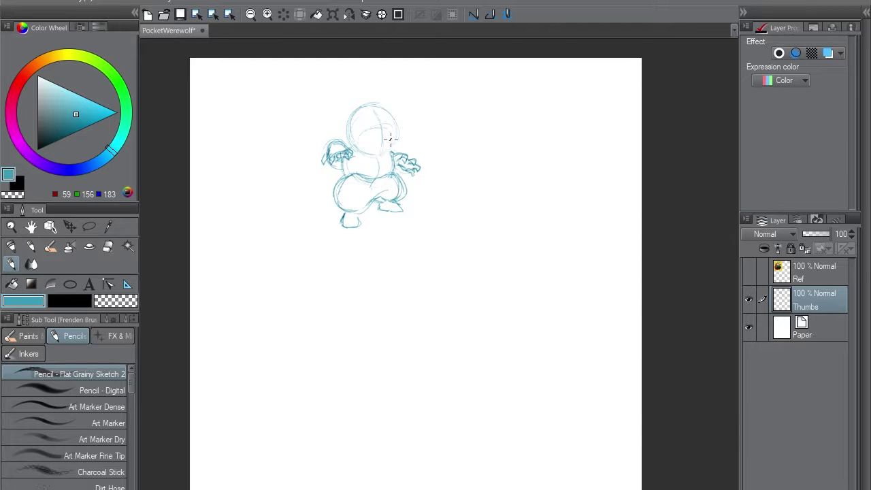
mouse_move(370, 116)
left_mouse_down()
mouse_move(391, 121)
mouse_move(385, 117)
mouse_move(383, 141)
mouse_move(382, 125)
left_mouse_up()
Lasso the head, nudge it slightly upward from the torso, and deselect.
key("m")
mouse_move(345, 146)
left_mouse_down()
mouse_move(400, 145)
mouse_move(351, 148)
left_mouse_up()
key("ctrl+t")
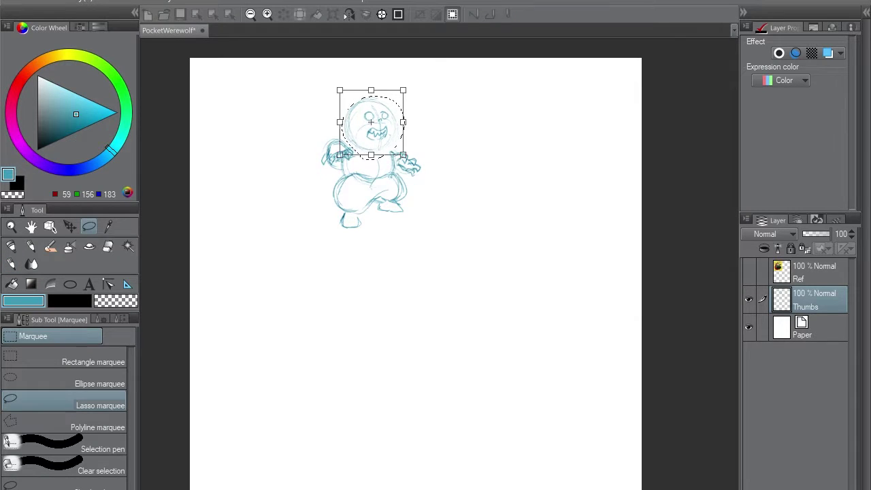
key("Return")
key("ctrl+d")
Firm up the sides of the torso in pencil and erase the inner construction lines.
key("p")
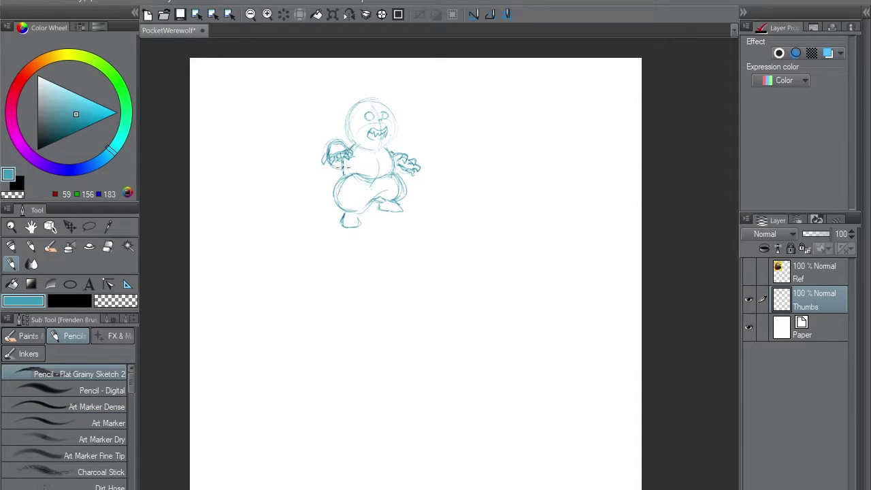
mouse_move(343, 167)
left_mouse_down()
mouse_move(346, 177)
mouse_move(389, 176)
mouse_move(373, 182)
mouse_move(391, 170)
left_mouse_up()
key("e")
Add the muzzle line across the face, a nose, darkened eyes and angry eyebrows.
key("p")
left_click_drag(379, 136, 372, 125)
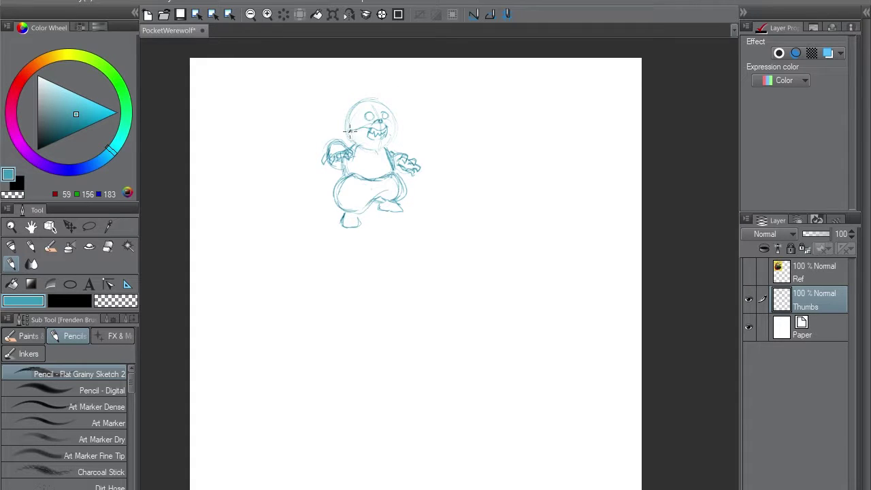
mouse_move(379, 122)
left_mouse_down()
mouse_move(396, 143)
mouse_move(363, 109)
mouse_move(386, 107)
mouse_move(372, 117)
mouse_move(385, 117)
left_mouse_up()
key("e")
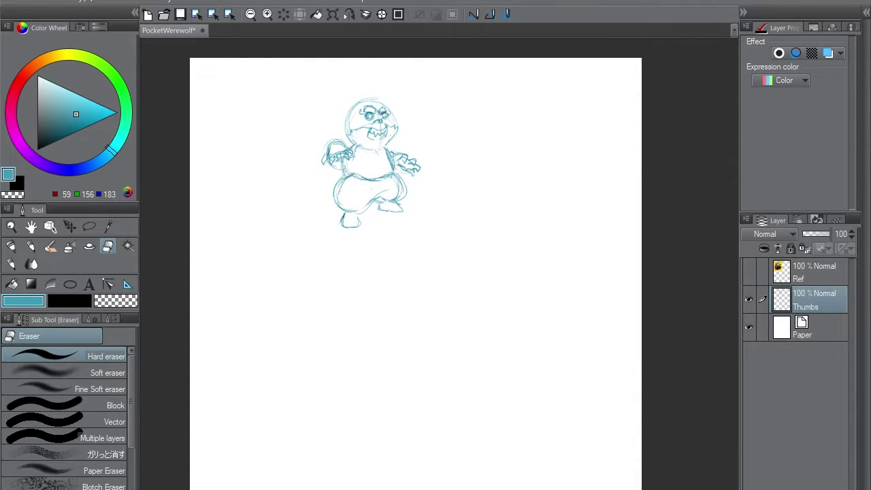
Sketch the torso's centre line and waistline, and clean up overlapping lines with the Hard eraser.
key("p")
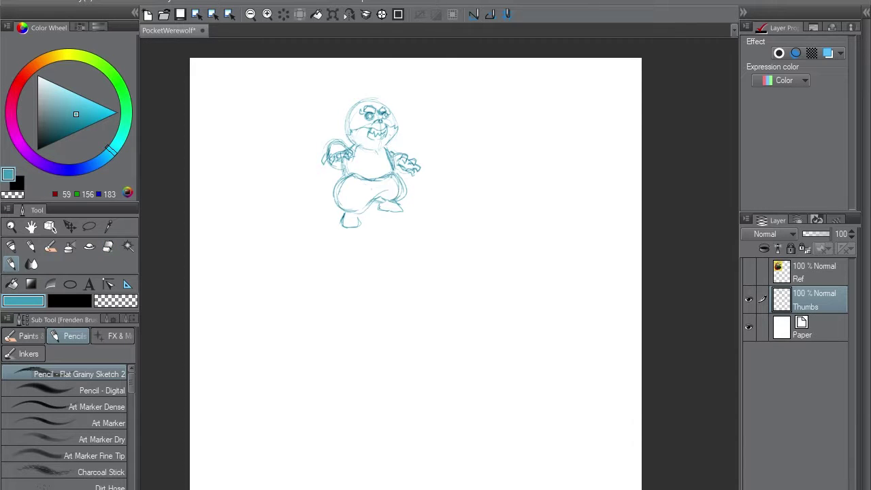
left_click_drag(378, 150, 379, 166)
left_click_drag(352, 176, 381, 181)
key("e")
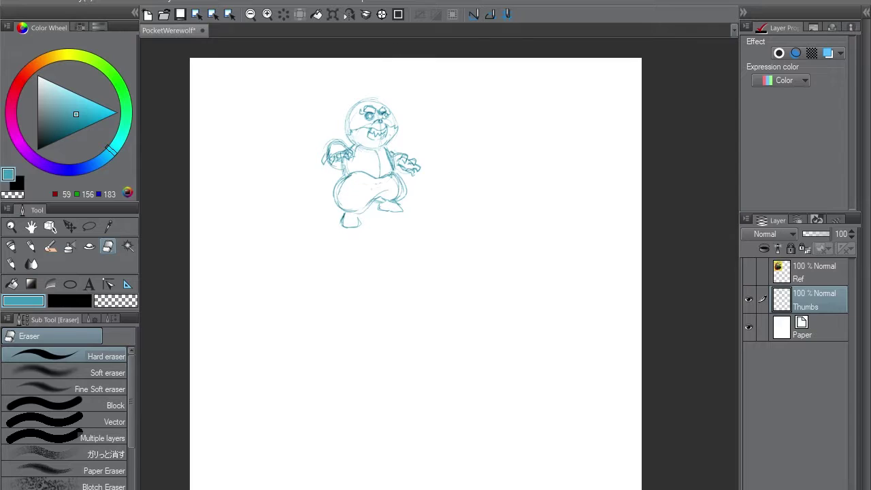
Sketch clawed toes on both feet in pencil.
key("p")
left_click_drag(342, 222, 348, 228)
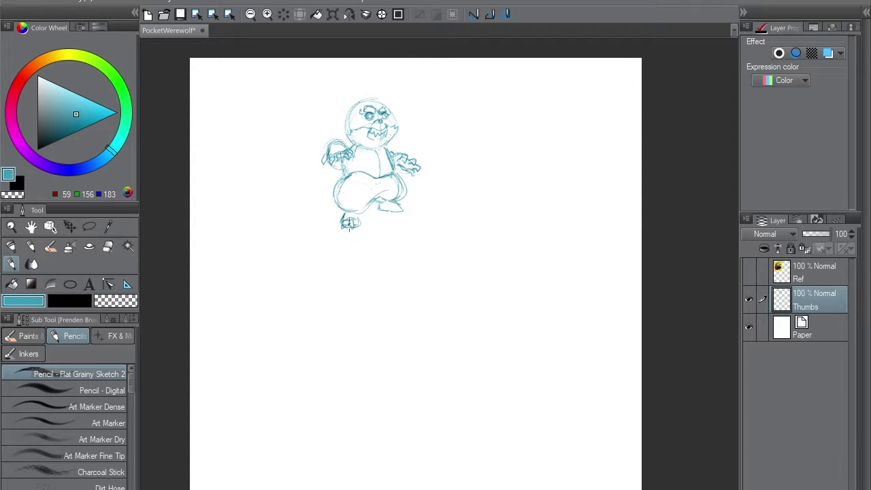
mouse_move(397, 206)
left_mouse_down()
mouse_move(343, 211)
mouse_move(344, 222)
mouse_move(361, 220)
left_mouse_up()
Erase the fanged mouth and redraw it as an open, toothy grin.
mouse_move(355, 102)
left_mouse_down()
mouse_move(346, 110)
mouse_move(386, 116)
mouse_move(377, 122)
mouse_move(395, 128)
mouse_move(384, 128)
left_mouse_up()
key("ctrl+z")
key("e")
key("p")
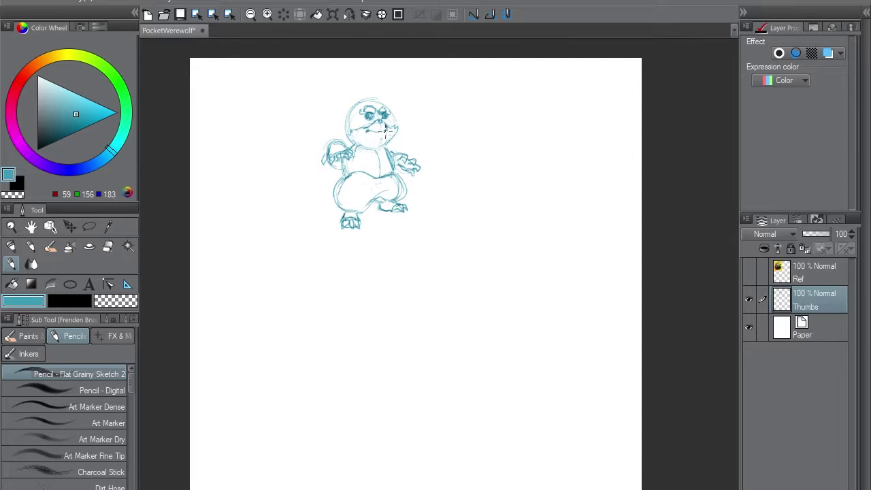
mouse_move(385, 132)
left_mouse_down()
mouse_move(575, 221)
mouse_move(457, 264)
mouse_move(465, 273)
left_mouse_up()
left_click(382, 15)
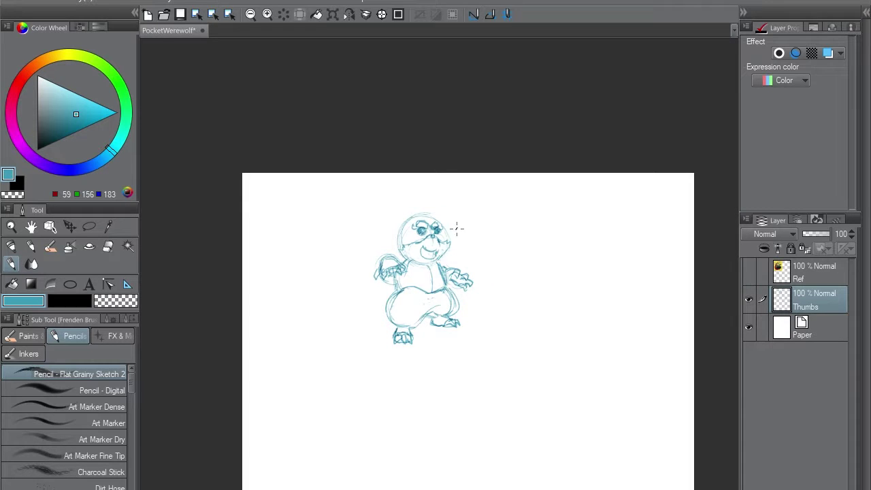
key("e")
mouse_move(417, 255)
left_mouse_down()
mouse_move(423, 214)
mouse_move(432, 214)
mouse_move(415, 213)
mouse_move(443, 209)
mouse_move(426, 220)
mouse_move(417, 212)
mouse_move(433, 213)
mouse_move(435, 185)
mouse_move(433, 214)
left_mouse_up()
key("p")
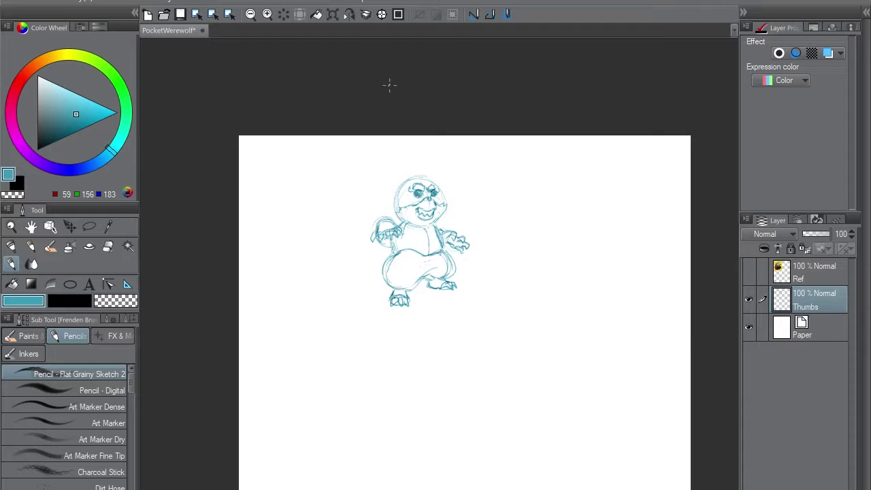
Touch up the eyes in white (RGB 255, 255, 255) using the Marker pen at a smaller brush size.
key("x")
left_click(37, 74)
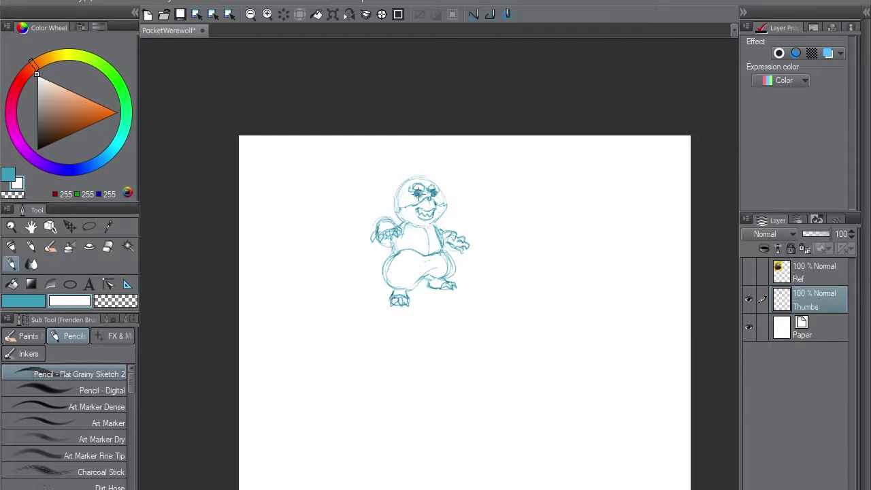
key("p")
key("[")
key("[")
key("[")
key("[")
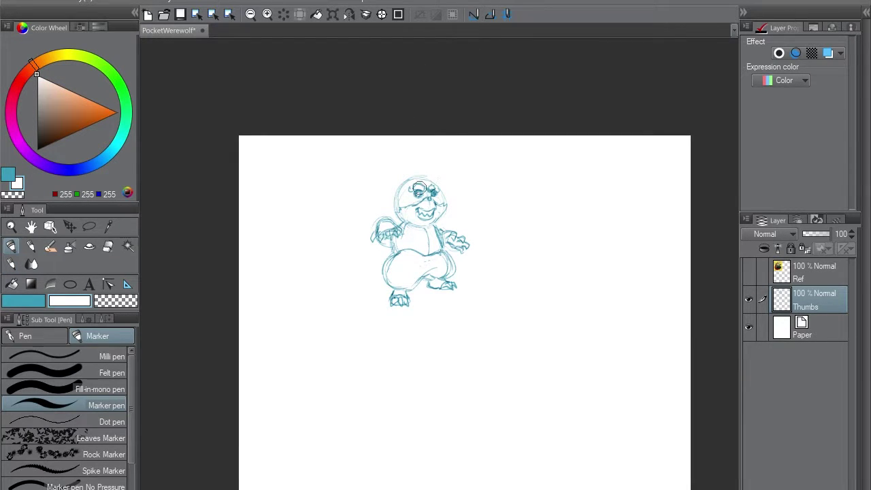
Sketch a large curled ear and a small pointed ear on the head with the teal Flat Grainy Sketch 2 pencil.
key("x")
key("p")
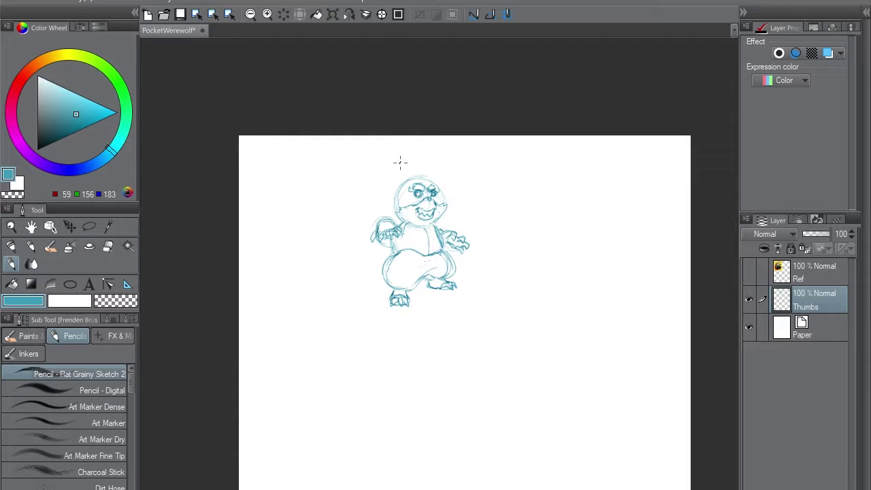
left_click_drag(421, 175, 447, 151)
mouse_move(461, 164)
left_mouse_down()
mouse_move(438, 165)
mouse_move(443, 188)
mouse_move(448, 157)
mouse_move(462, 161)
mouse_move(442, 137)
mouse_move(419, 176)
mouse_move(420, 168)
mouse_move(456, 161)
mouse_move(433, 154)
mouse_move(453, 192)
left_mouse_up()
left_click_drag(430, 156, 454, 151)
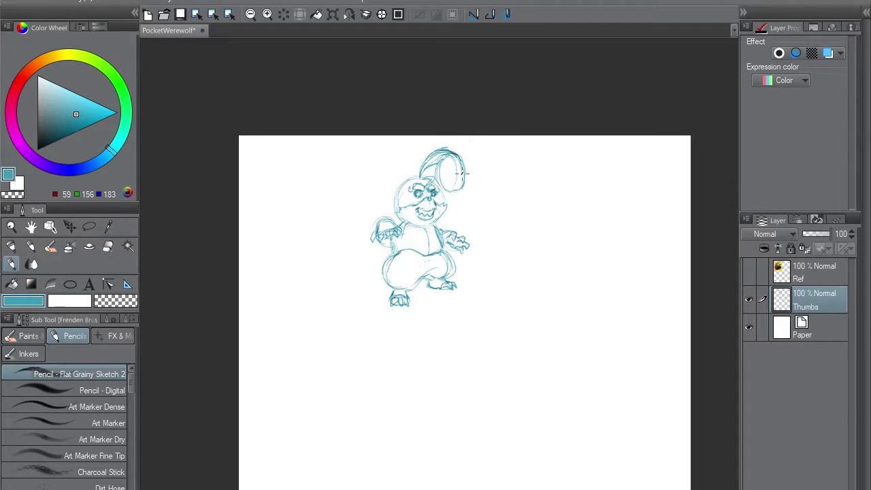
key("ctrl+z")
mouse_move(408, 185)
left_mouse_down()
mouse_move(388, 166)
mouse_move(393, 203)
mouse_move(437, 164)
mouse_move(416, 178)
mouse_move(429, 177)
mouse_move(417, 160)
left_mouse_up()
Lasso the head together with its ears, move it slightly down and to the right, and deselect.
key("m")
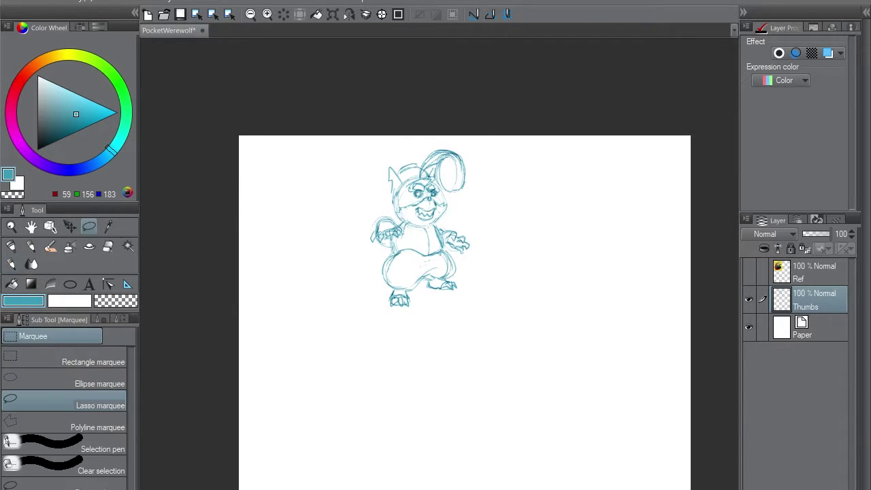
mouse_move(445, 220)
left_mouse_down()
mouse_move(400, 222)
mouse_move(480, 202)
left_mouse_up()
key("ctrl+t")
left_click_drag(435, 182, 440, 191)
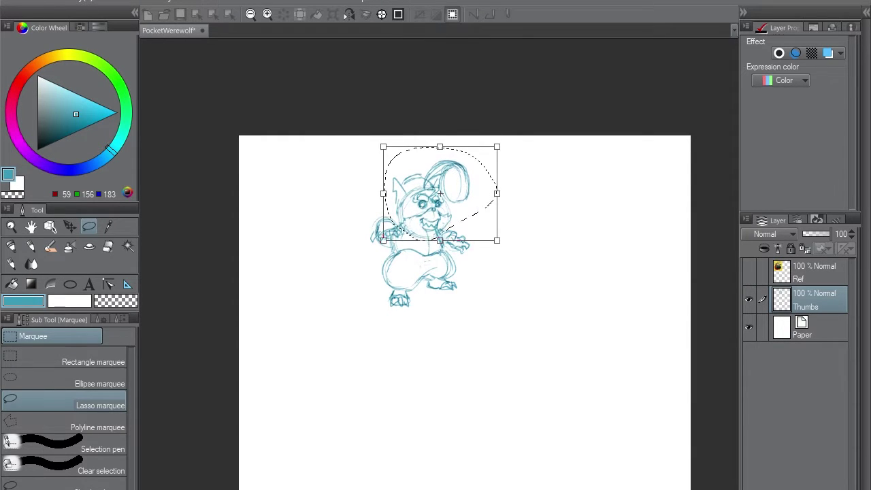
key("Return")
key("ctrl+d")
Build up the raised arm with dense fur strokes and erase the torso between the head and legs.
key("p")
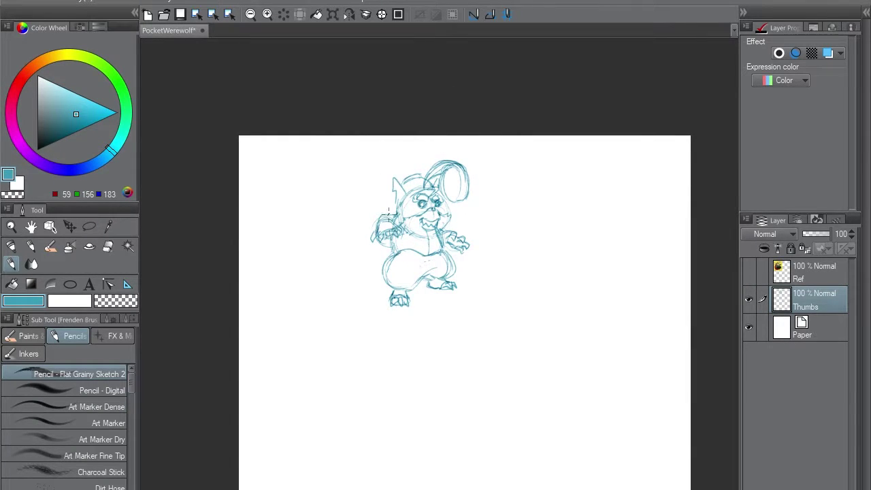
left_click_drag(388, 210, 388, 242)
mouse_move(383, 213)
left_mouse_down()
mouse_move(373, 230)
mouse_move(400, 213)
mouse_move(380, 218)
mouse_move(386, 244)
mouse_move(396, 241)
mouse_move(390, 248)
mouse_move(443, 250)
mouse_move(448, 262)
mouse_move(426, 260)
left_mouse_up()
key("e")
key("p")
key("e")
key("p")
key("e")
key("p")
key("e")
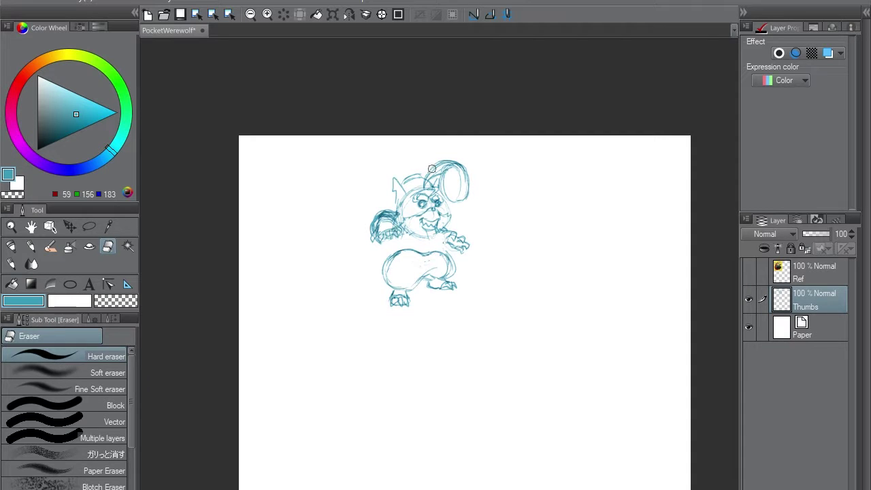
key("p")
mouse_move(405, 239)
left_mouse_down()
mouse_move(436, 241)
mouse_move(396, 252)
mouse_move(436, 240)
mouse_move(437, 254)
left_mouse_up()
key("ctrl+z")
mouse_move(438, 234)
left_mouse_down()
mouse_move(437, 254)
mouse_move(402, 241)
mouse_move(384, 261)
mouse_move(455, 260)
mouse_move(375, 262)
left_mouse_up()
key("ctrl+z")
key("e")
key("p")
key("ctrl+z")
key("ctrl+z")
key("ctrl+z")
key("ctrl+z")
key("ctrl+z")
key("ctrl+z")
key("ctrl+z")
key("ctrl+z")
Lasso the legs and feet and move them straight down to open a gap below the head.
key("m")
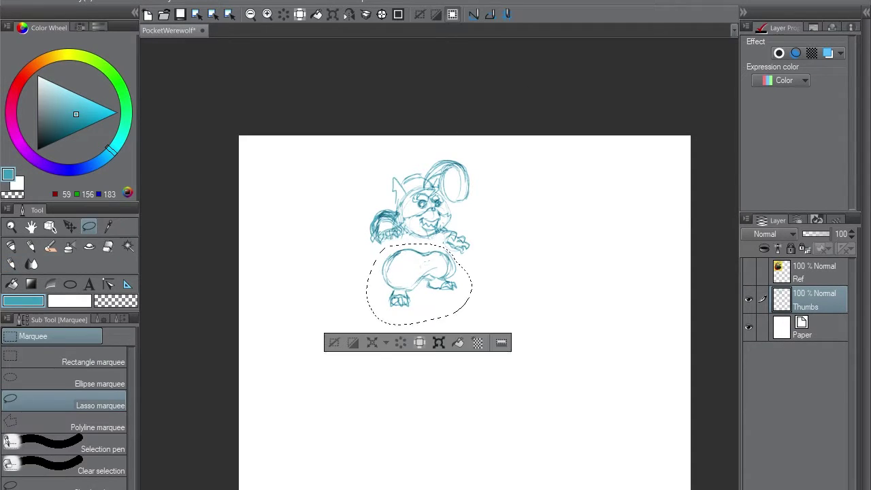
key("ctrl+t")
left_click_drag(421, 280, 421, 296)
key("Return")
Deselect the legs and redraw a rounded torso with contour lines in the gap below the head.
key("p")
key("ctrl+d")
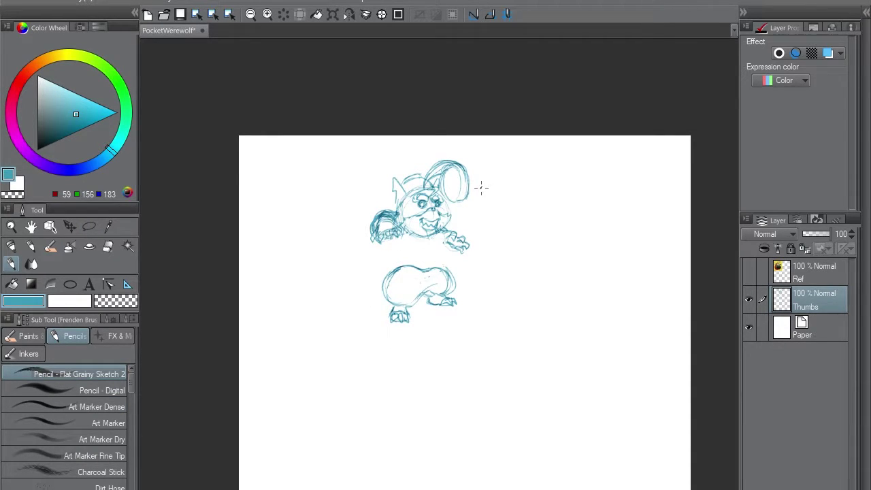
mouse_move(387, 247)
left_mouse_down()
mouse_move(398, 262)
mouse_move(441, 253)
mouse_move(435, 236)
mouse_move(389, 249)
mouse_move(438, 253)
mouse_move(398, 244)
mouse_move(435, 246)
mouse_move(443, 235)
left_mouse_up()
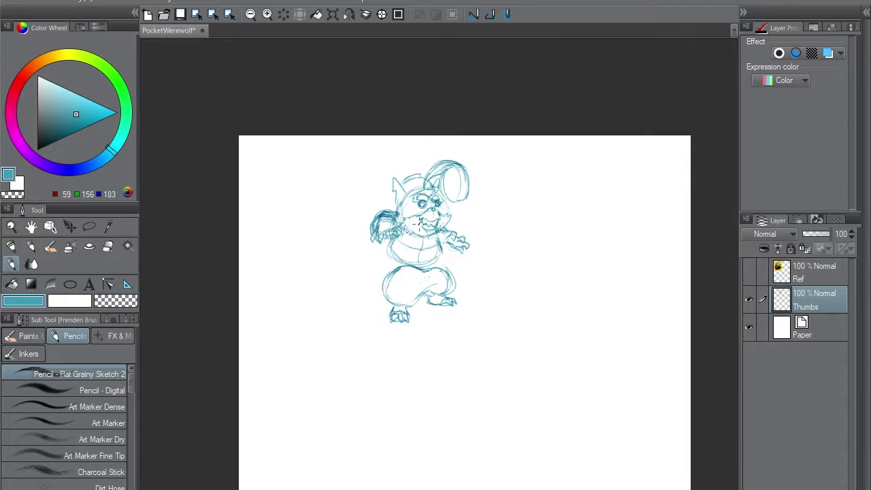
Lasso the legs and feet and move them up and slightly left to overlap the torso's lower edge.
key("m")
mouse_move(441, 264)
left_mouse_down()
mouse_move(397, 266)
mouse_move(441, 264)
left_mouse_up()
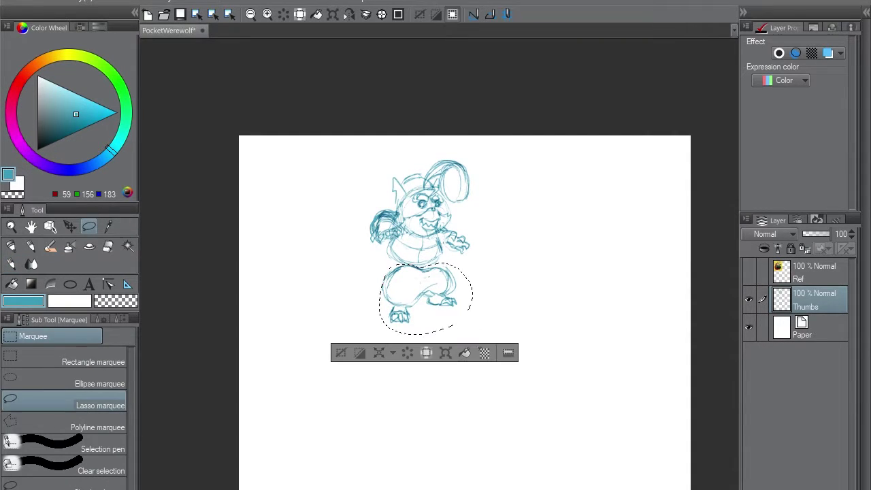
left_click_drag(386, 270, 381, 314)
key("ctrl+t")
left_click_drag(420, 294, 418, 285)
Erase the overlapping lines at the waist and sketch a torn, jagged-edged garment over the torso.
key("p")
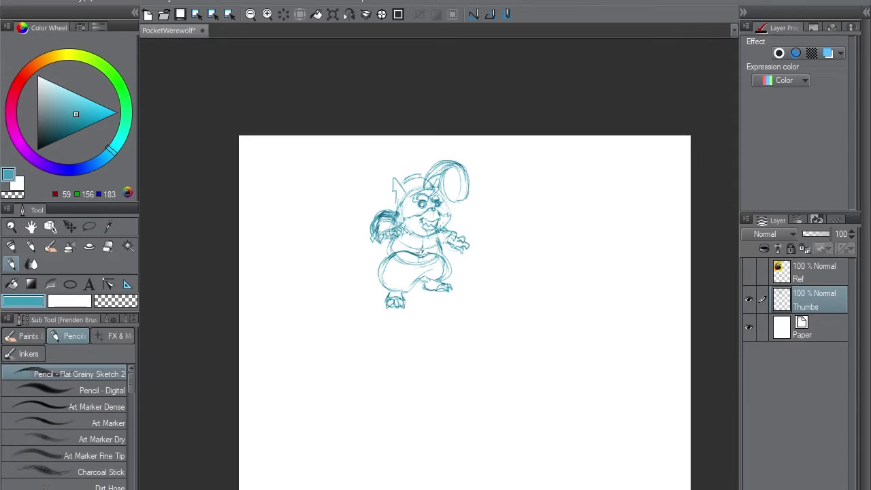
key("e")
key("p")
mouse_move(390, 256)
left_mouse_down()
mouse_move(413, 221)
mouse_move(405, 241)
mouse_move(429, 242)
mouse_move(430, 232)
mouse_move(410, 232)
mouse_move(411, 253)
mouse_move(388, 248)
mouse_move(457, 230)
mouse_move(442, 244)
mouse_move(431, 232)
mouse_move(431, 253)
mouse_move(443, 251)
mouse_move(412, 240)
mouse_move(493, 313)
mouse_move(464, 265)
left_mouse_up()
left_click_drag(591, 244, 474, 113)
key("ctrl+z")
mouse_move(433, 248)
left_mouse_down()
mouse_move(408, 265)
mouse_move(447, 251)
mouse_move(412, 213)
mouse_move(423, 255)
left_mouse_up()
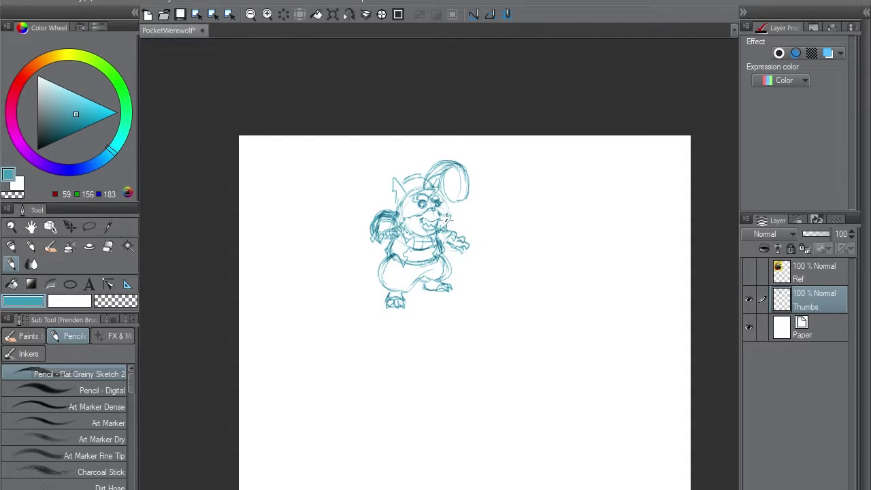
Sketch a large, bushy curled tail rising behind the head and back, with fur strokes along its outline.
left_click_drag(353, 205, 389, 164)
key("ctrl+z")
key("ctrl+z")
mouse_move(358, 203)
left_mouse_down()
mouse_move(417, 163)
mouse_move(419, 174)
left_mouse_up()
mouse_move(349, 215)
left_mouse_down()
mouse_move(378, 204)
mouse_move(367, 201)
mouse_move(376, 259)
left_mouse_up()
key("e")
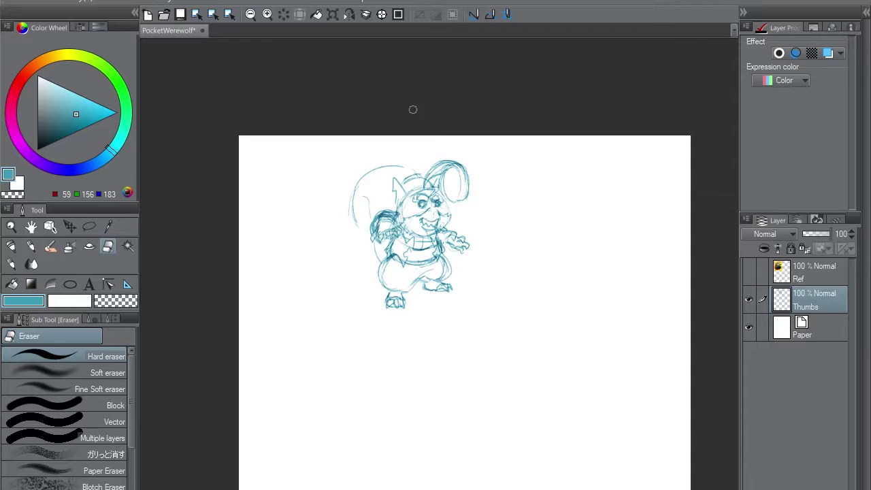
key("p")
left_click_drag(434, 210, 436, 214)
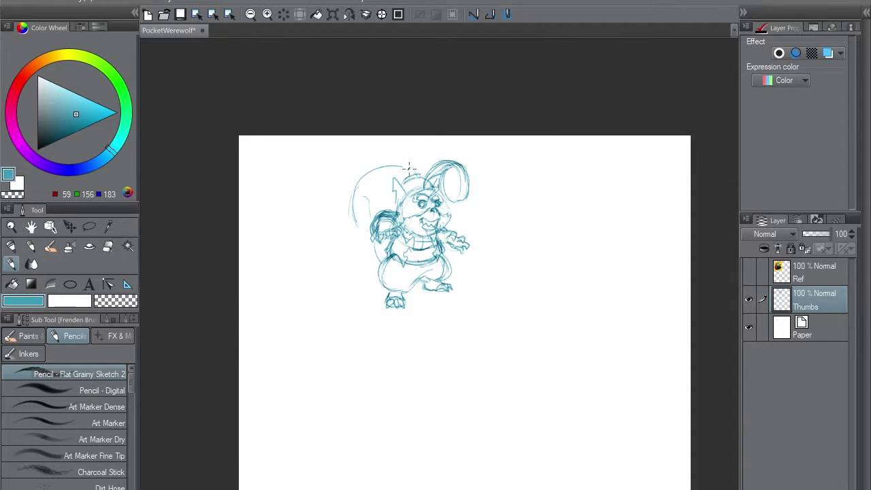
mouse_move(408, 167)
left_mouse_down()
mouse_move(383, 164)
mouse_move(352, 189)
mouse_move(355, 211)
mouse_move(369, 220)
mouse_move(375, 172)
mouse_move(412, 167)
mouse_move(382, 255)
mouse_move(368, 200)
left_mouse_up()
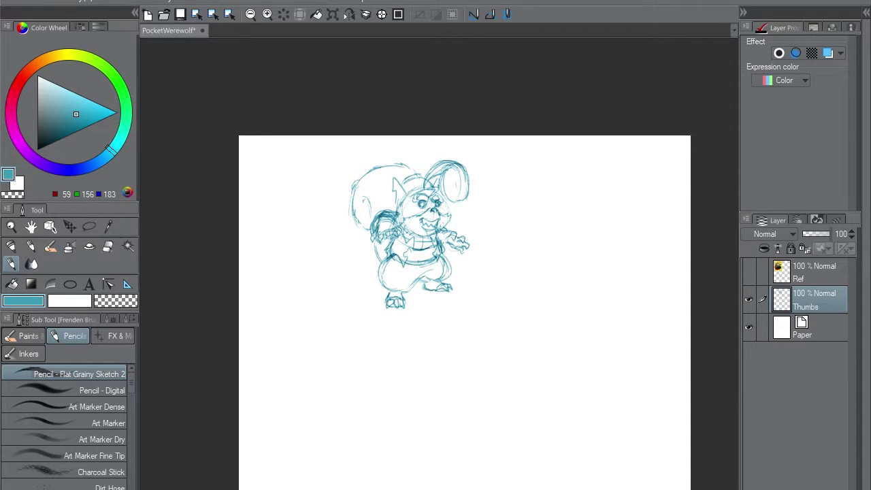
Hide the imported image layer above Ref and return to the Thumbs layer with the pencil.
left_click(748, 272)
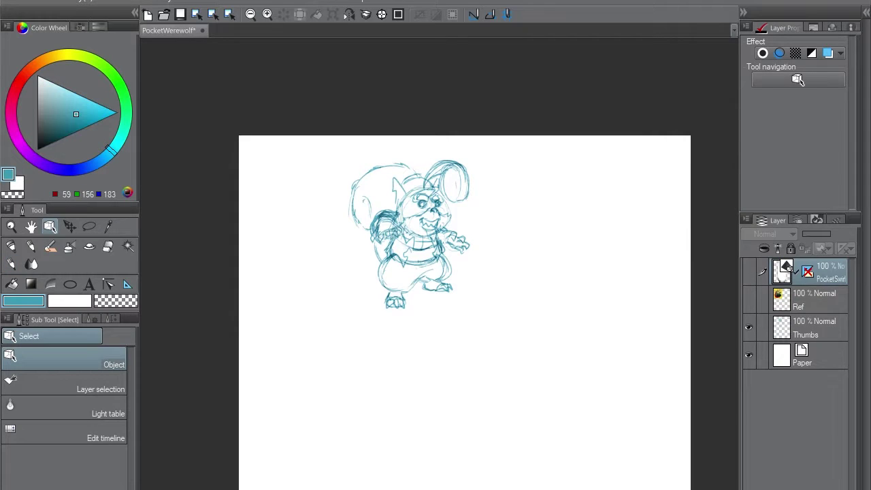
left_click(814, 327)
key("b")
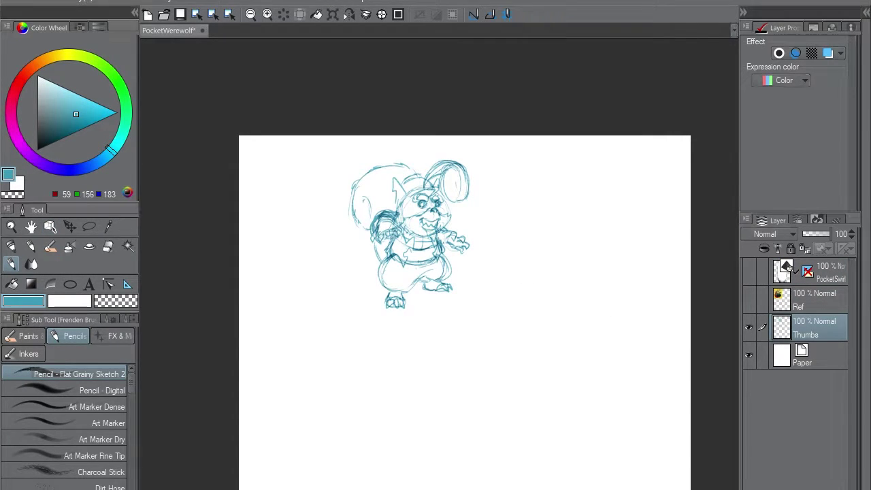
Sketch a second creature to the right of the first, with a round head, facial guidelines and a rounded torso.
left_click_drag(585, 217, 509, 222)
mouse_move(492, 186)
left_mouse_down()
mouse_move(472, 138)
mouse_move(483, 163)
mouse_move(524, 179)
mouse_move(524, 139)
mouse_move(529, 163)
mouse_move(471, 175)
left_mouse_up()
left_click_drag(482, 212, 533, 215)
left_click_drag(537, 172, 543, 192)
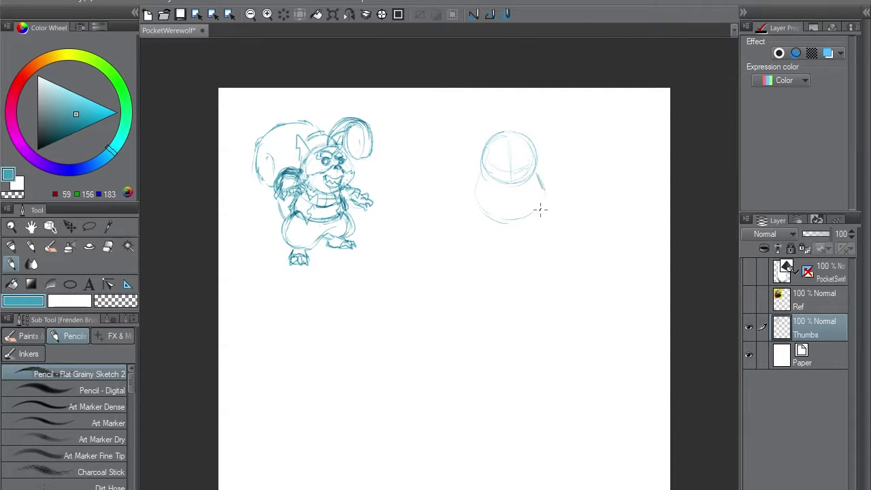
Sketch both arms spread outward from the second creature's shoulders, ending in drooping clawed hands.
left_click_drag(442, 185, 464, 185)
mouse_move(548, 175)
left_mouse_down()
mouse_move(567, 190)
mouse_move(532, 149)
mouse_move(465, 162)
mouse_move(571, 178)
mouse_move(542, 163)
left_mouse_up()
left_click_drag(466, 185, 479, 179)
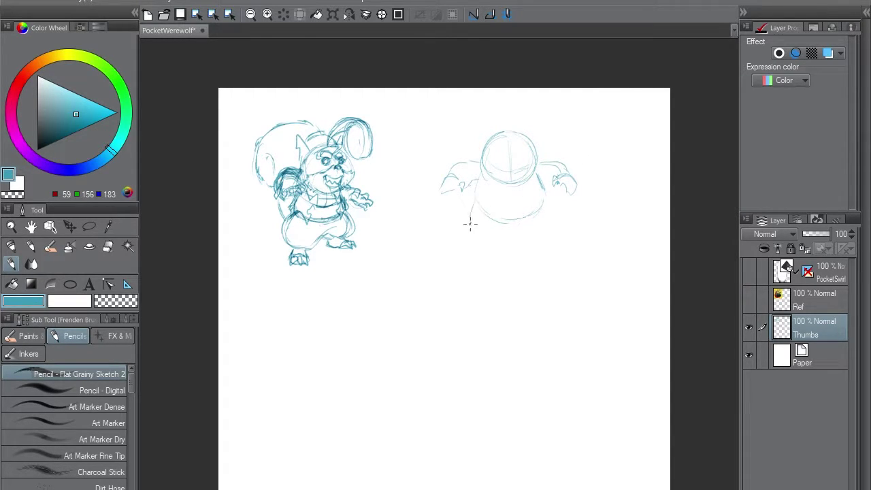
Sketch wide, baggy legs and clawed feet in a walking pose below the second creature's torso.
mouse_move(469, 224)
left_mouse_down()
mouse_move(472, 239)
mouse_move(523, 243)
left_mouse_up()
mouse_move(538, 210)
left_mouse_down()
mouse_move(525, 238)
mouse_move(495, 240)
mouse_move(480, 249)
mouse_move(482, 258)
mouse_move(535, 245)
mouse_move(542, 219)
mouse_move(504, 247)
mouse_move(476, 198)
mouse_move(486, 153)
mouse_move(517, 134)
left_mouse_up()
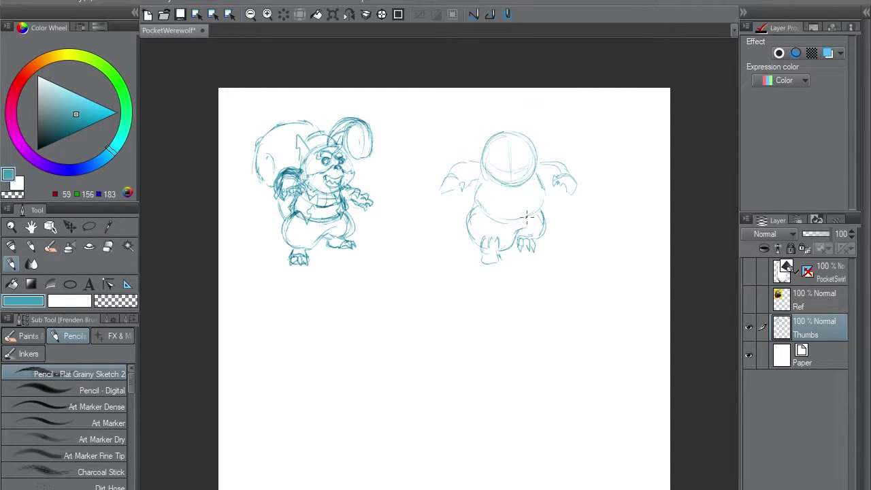
mouse_move(527, 216)
left_mouse_down()
mouse_move(485, 182)
mouse_move(488, 215)
mouse_move(532, 181)
mouse_move(544, 226)
left_mouse_up()
mouse_move(482, 242)
left_mouse_down()
mouse_move(498, 259)
mouse_move(487, 262)
left_mouse_up()
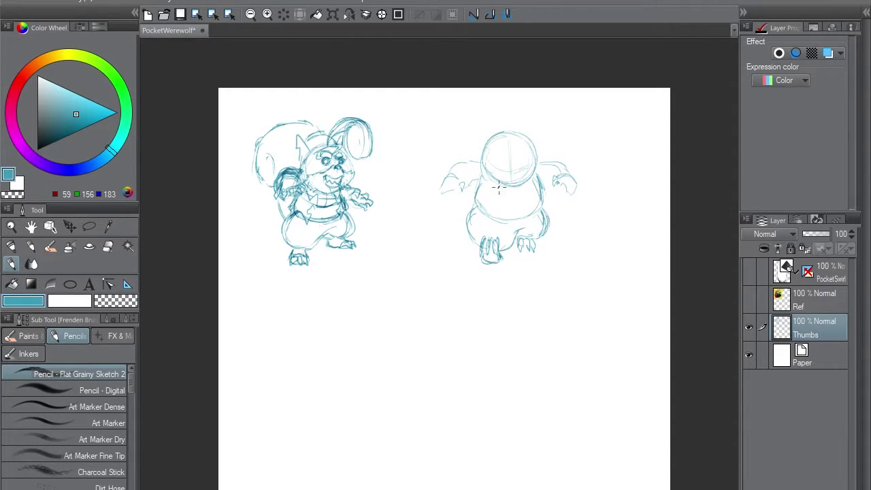
Sketch a torn, jagged vest and a waistband on the second creature's torso, erasing stray lines along the way.
mouse_move(482, 175)
left_mouse_down()
mouse_move(524, 192)
mouse_move(536, 170)
mouse_move(512, 210)
mouse_move(510, 169)
mouse_move(503, 202)
mouse_move(519, 195)
mouse_move(503, 201)
mouse_move(521, 195)
mouse_move(500, 185)
mouse_move(513, 203)
mouse_move(522, 149)
mouse_move(519, 178)
mouse_move(511, 170)
mouse_move(496, 210)
mouse_move(478, 216)
mouse_move(471, 197)
mouse_move(524, 182)
mouse_move(517, 209)
mouse_move(541, 214)
mouse_move(551, 203)
mouse_move(493, 212)
mouse_move(523, 216)
left_mouse_up()
key("e")
key("p")
key("e")
key("p")
key("e")
key("p")
key("e")
key("p")
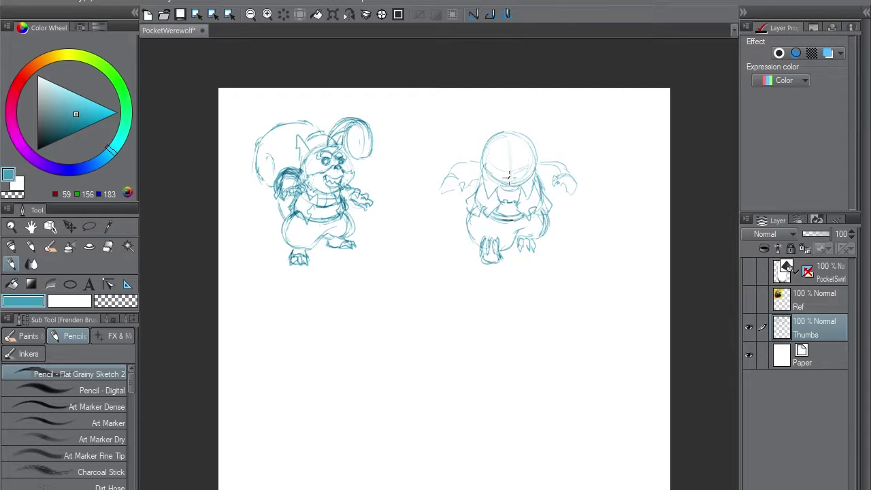
Sketch pointed ears, angry eyes, a muzzle and a grinning mouth on the second creature's head.
mouse_move(501, 161)
left_mouse_down()
mouse_move(498, 167)
mouse_move(522, 164)
mouse_move(501, 168)
mouse_move(520, 168)
mouse_move(528, 181)
mouse_move(511, 182)
mouse_move(532, 162)
mouse_move(534, 176)
mouse_move(486, 168)
mouse_move(484, 125)
mouse_move(485, 149)
left_mouse_up()
left_click_drag(526, 147, 532, 128)
mouse_move(505, 178)
left_mouse_down()
mouse_move(524, 180)
mouse_move(507, 176)
left_mouse_up()
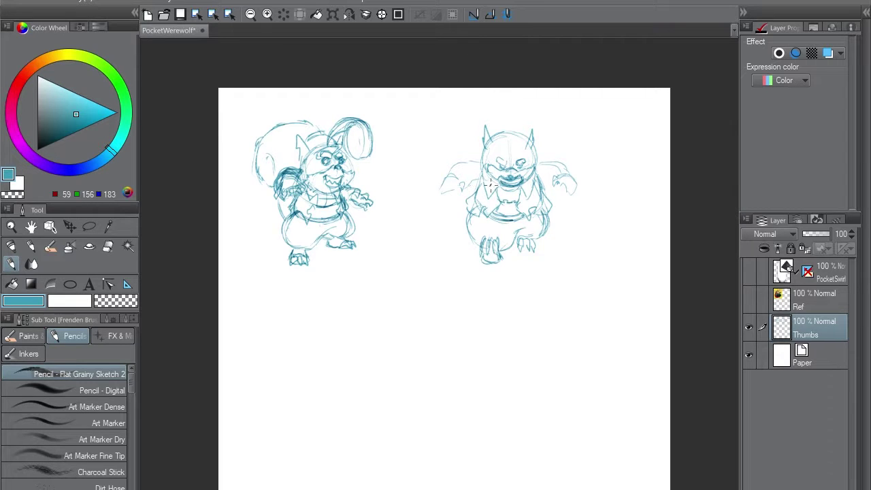
Sketch an upright oval hair curl over the second creature's forehead and strengthen the face and shoulder lines.
left_click_drag(482, 147, 477, 186)
key("ctrl+z")
key("ctrl+z")
mouse_move(519, 133)
left_mouse_down()
mouse_move(512, 110)
mouse_move(523, 124)
mouse_move(511, 113)
mouse_move(523, 144)
mouse_move(516, 155)
mouse_move(514, 109)
mouse_move(507, 153)
mouse_move(517, 160)
mouse_move(518, 145)
mouse_move(465, 176)
mouse_move(484, 192)
left_mouse_up()
mouse_move(539, 162)
left_mouse_down()
mouse_move(565, 182)
mouse_move(543, 181)
left_mouse_up()
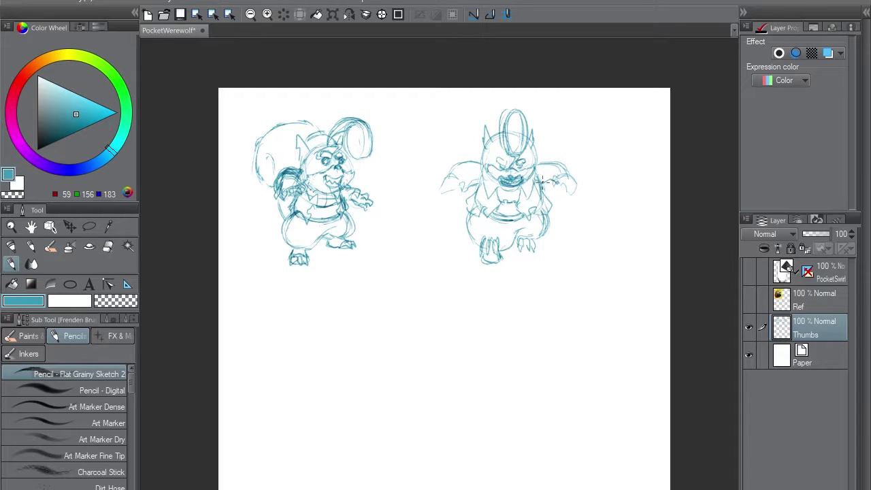
mouse_move(468, 139)
left_mouse_down()
mouse_move(493, 103)
mouse_move(541, 107)
left_mouse_up()
mouse_move(548, 116)
left_mouse_down()
mouse_move(558, 130)
mouse_move(553, 162)
left_mouse_up()
mouse_move(469, 136)
left_mouse_down()
mouse_move(476, 162)
mouse_move(533, 108)
left_mouse_up()
key("ctrl+z")
key("ctrl+z")
key("ctrl+z")
key("ctrl+z")
key("ctrl+z")
Sketch a large, bushy rounded tail rising behind the second creature's head, framing the ears and hair curl.
mouse_move(554, 122)
left_mouse_down()
mouse_move(550, 160)
mouse_move(540, 162)
left_mouse_up()
left_click_drag(476, 127, 478, 161)
mouse_move(551, 150)
left_mouse_down()
mouse_move(546, 117)
mouse_move(534, 107)
left_mouse_up()
left_click_drag(513, 105, 474, 139)
left_click_drag(542, 109, 548, 162)
mouse_move(477, 160)
left_mouse_down()
mouse_move(482, 121)
mouse_move(548, 119)
left_mouse_up()
mouse_move(492, 139)
left_mouse_down()
mouse_move(498, 151)
mouse_move(525, 155)
mouse_move(510, 132)
mouse_move(521, 133)
left_mouse_up()
key("e")
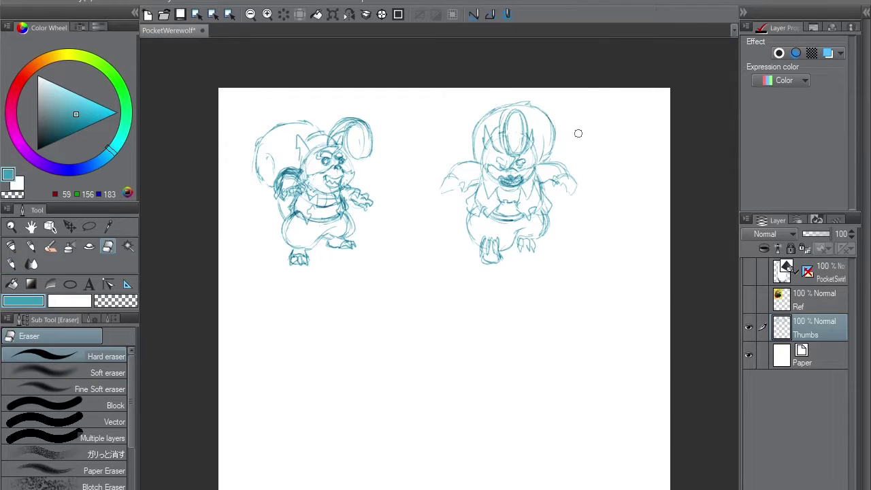
Lasso the whole second creature, move it left and slightly down beside the first one, and deselect it.
key("b")
key("m")
mouse_move(435, 142)
left_mouse_down()
mouse_move(627, 142)
mouse_move(435, 143)
left_mouse_up()
key("ctrl+t")
left_click_drag(510, 184, 449, 194)
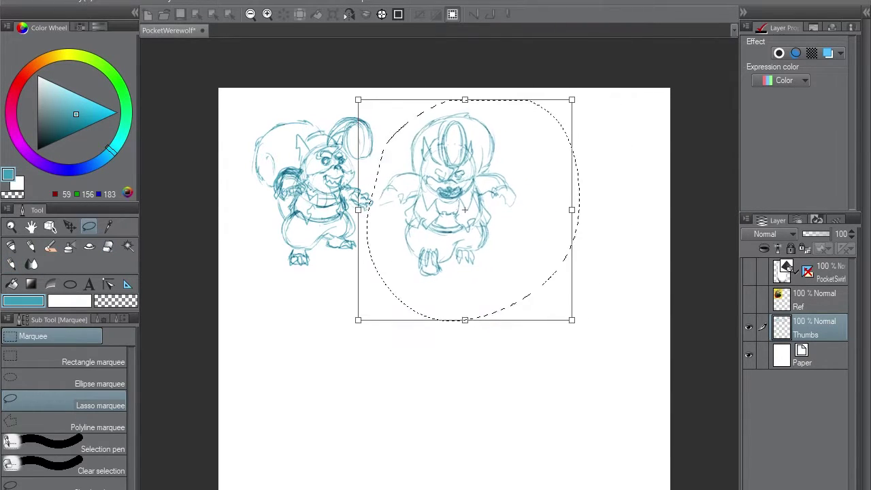
key("Return")
key("ctrl+d")
key("b")
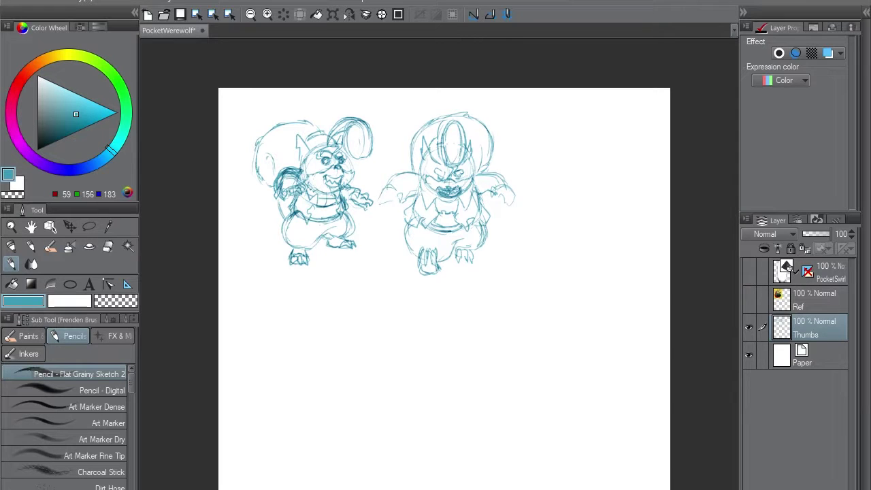
Start a third creature below and right of the second, with a round head, a small clawed hand and rough arm lines.
mouse_move(514, 286)
left_mouse_down()
mouse_move(515, 227)
mouse_move(513, 265)
left_mouse_up()
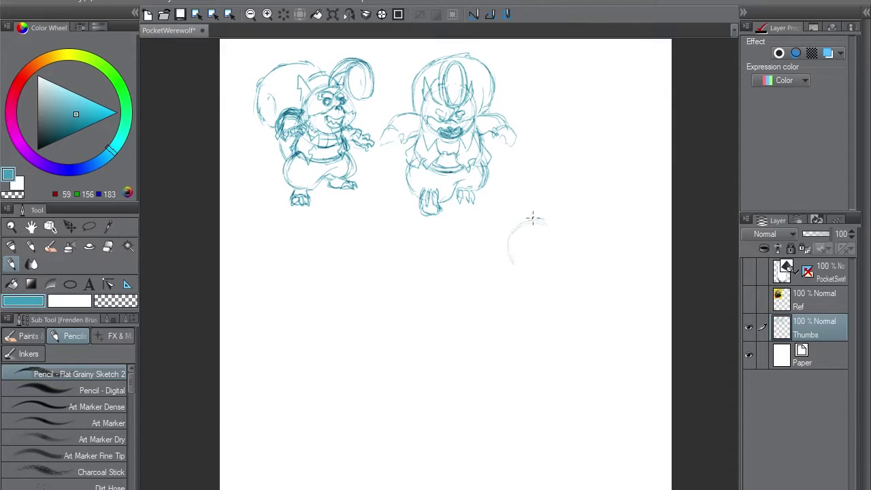
mouse_move(533, 217)
left_mouse_down()
mouse_move(520, 272)
mouse_move(544, 272)
mouse_move(557, 241)
mouse_move(546, 223)
left_mouse_up()
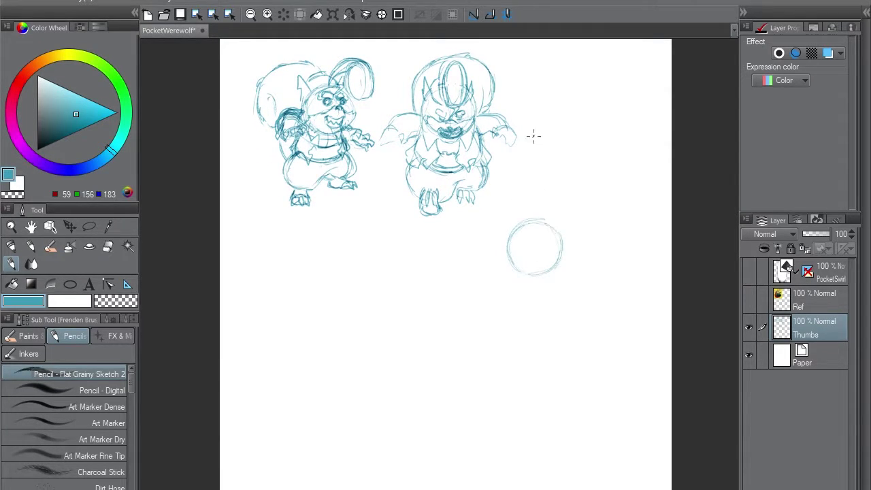
left_click_drag(557, 267, 482, 337)
mouse_move(494, 272)
left_mouse_down()
mouse_move(492, 252)
mouse_move(498, 275)
left_mouse_up()
left_click_drag(555, 268, 526, 309)
key("ctrl+z")
key("ctrl+z")
key("ctrl+y")
Erase the rough arm lines and redraw a long arm reaching diagonally down and left below the third creature's head.
key("e")
mouse_move(479, 343)
left_mouse_down()
mouse_move(524, 284)
mouse_move(556, 262)
left_mouse_up()
key("p")
key("ctrl+z")
mouse_move(482, 317)
left_mouse_down()
mouse_move(485, 305)
mouse_move(562, 260)
left_mouse_up()
left_click_drag(492, 302, 571, 255)
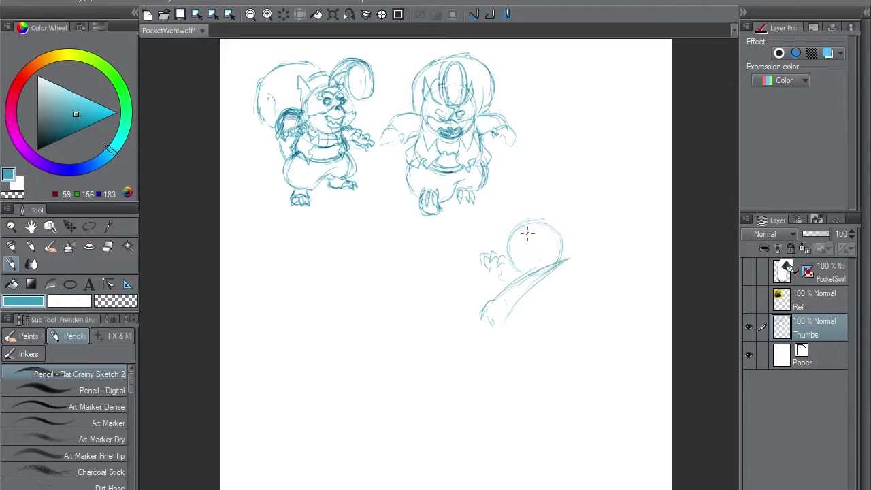
Sketch curved face guidelines, eyes and a small mouth on the third creature's head.
left_click_drag(535, 224, 518, 264)
mouse_move(507, 243)
left_mouse_down()
mouse_move(522, 238)
mouse_move(552, 264)
left_mouse_up()
key("ctrl+z")
mouse_move(522, 255)
left_mouse_down()
mouse_move(541, 231)
mouse_move(537, 241)
left_mouse_up()
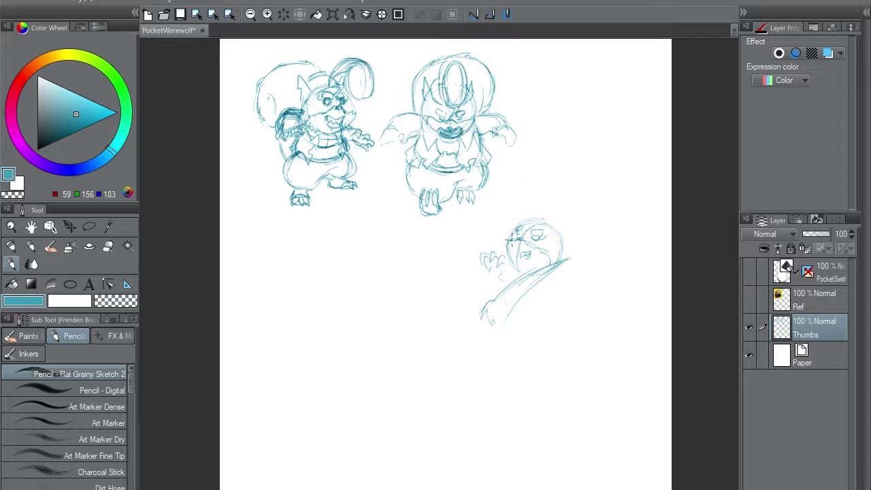
Darken the third creature's brow and add a tall hair curl, a pointed ear and the back of the head.
mouse_move(508, 241)
left_mouse_down()
mouse_move(527, 223)
mouse_move(563, 246)
left_mouse_up()
mouse_move(504, 202)
left_mouse_down()
mouse_move(533, 178)
mouse_move(534, 211)
left_mouse_up()
mouse_move(503, 197)
left_mouse_down()
mouse_move(543, 184)
mouse_move(547, 218)
mouse_move(528, 229)
mouse_move(580, 222)
mouse_move(562, 239)
mouse_move(564, 255)
left_mouse_up()
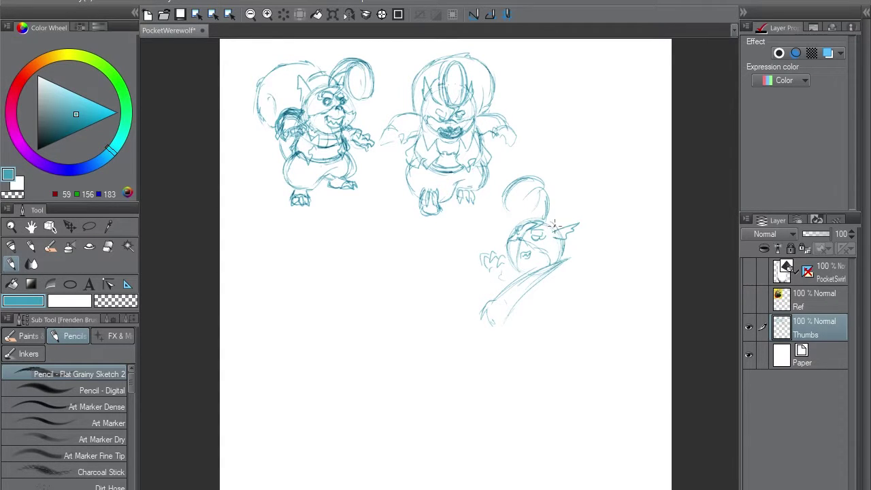
mouse_move(556, 214)
left_mouse_down()
mouse_move(569, 218)
mouse_move(564, 256)
mouse_move(518, 222)
left_mouse_up()
Sketch a round shoulder and the underside of the third creature's long arm, and close the shape of the upper hand.
left_click_drag(581, 201, 577, 175)
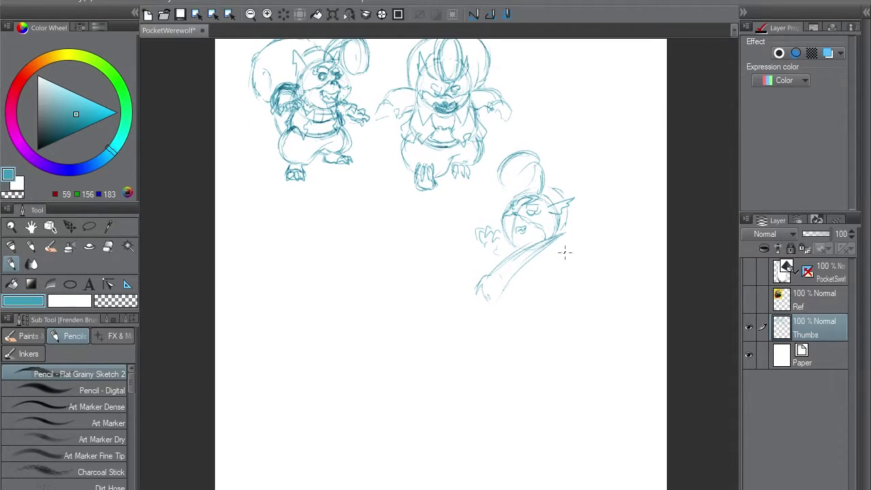
left_click_drag(534, 269, 506, 291)
left_click_drag(559, 242, 529, 280)
key("ctrl+z")
mouse_move(553, 246)
left_mouse_down()
mouse_move(547, 265)
mouse_move(494, 274)
mouse_move(552, 271)
mouse_move(503, 291)
left_mouse_up()
left_click_drag(489, 243, 479, 241)
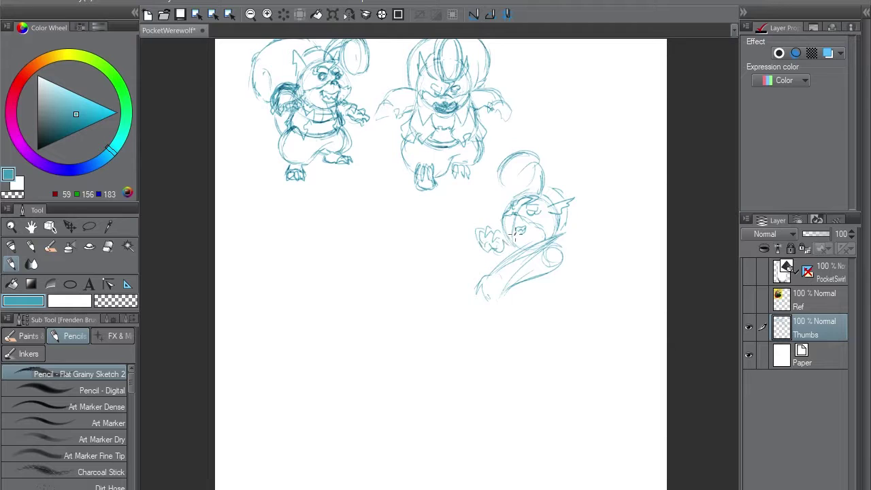
Sketch the third creature's rounded torso below the arm and block in the large rounded legs.
left_click_drag(521, 271, 510, 301)
left_click_drag(539, 267, 517, 291)
left_click_drag(557, 239, 547, 294)
left_click_drag(516, 258, 530, 280)
mouse_move(558, 275)
left_mouse_down()
mouse_move(572, 293)
mouse_move(589, 261)
mouse_move(613, 299)
mouse_move(579, 317)
left_mouse_up()
mouse_move(553, 302)
left_mouse_down()
mouse_move(568, 268)
mouse_move(589, 309)
left_mouse_up()
Sketch the third creature's front leg outline and the clawed toes of both feet.
mouse_move(522, 290)
left_mouse_down()
mouse_move(533, 328)
mouse_move(511, 316)
mouse_move(536, 330)
left_mouse_up()
mouse_move(539, 314)
left_mouse_down()
mouse_move(565, 313)
mouse_move(541, 329)
left_mouse_up()
left_click_drag(506, 308, 529, 348)
left_click_drag(538, 330, 539, 347)
mouse_move(525, 331)
left_mouse_down()
mouse_move(519, 338)
mouse_move(556, 319)
left_mouse_up()
left_click_drag(570, 303, 588, 321)
left_click_drag(583, 313, 589, 322)
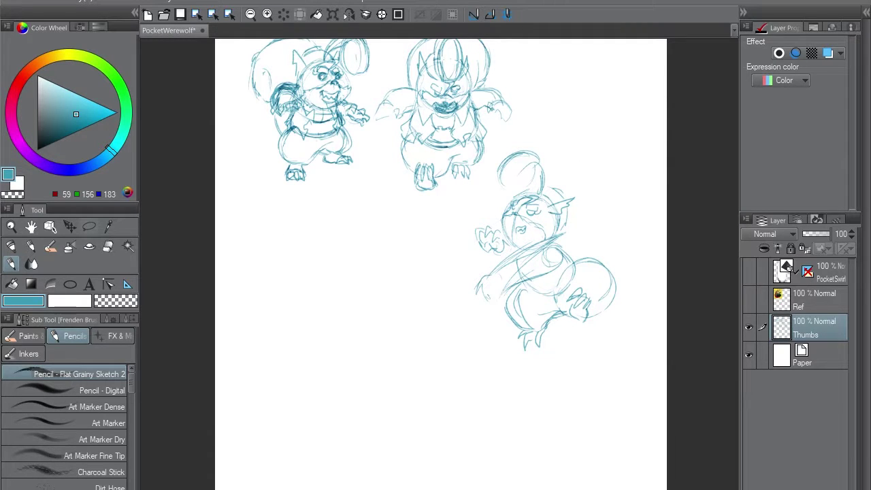
Lasso the third creature's raised foot, adjust its placement with a transform, and deselect it.
key("m")
mouse_move(565, 264)
left_mouse_down()
mouse_move(559, 269)
mouse_move(585, 288)
left_mouse_up()
key("ctrl+t")
key("Return")
key("ctrl+d")
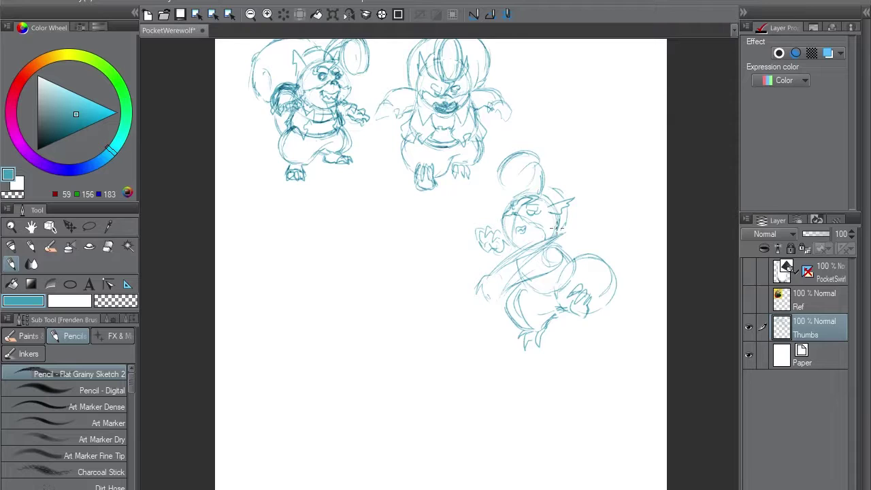
Strengthen the outlines of the third creature's two legs, including the lower edge and the curve of the raised leg.
mouse_move(529, 333)
left_mouse_down()
mouse_move(569, 310)
mouse_move(594, 311)
left_mouse_up()
mouse_move(508, 303)
left_mouse_down()
mouse_move(519, 284)
mouse_move(561, 277)
mouse_move(587, 258)
mouse_move(597, 297)
left_mouse_up()
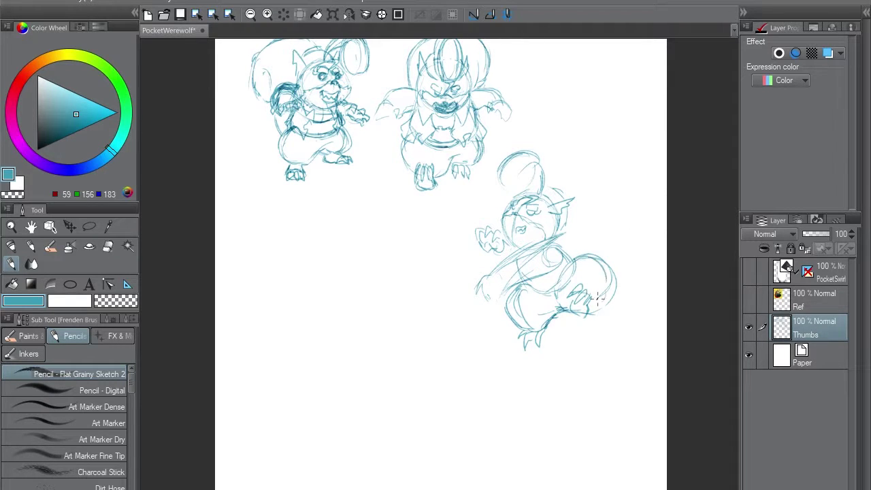
left_click_drag(562, 265, 601, 286)
left_click_drag(605, 274, 607, 306)
key("m")
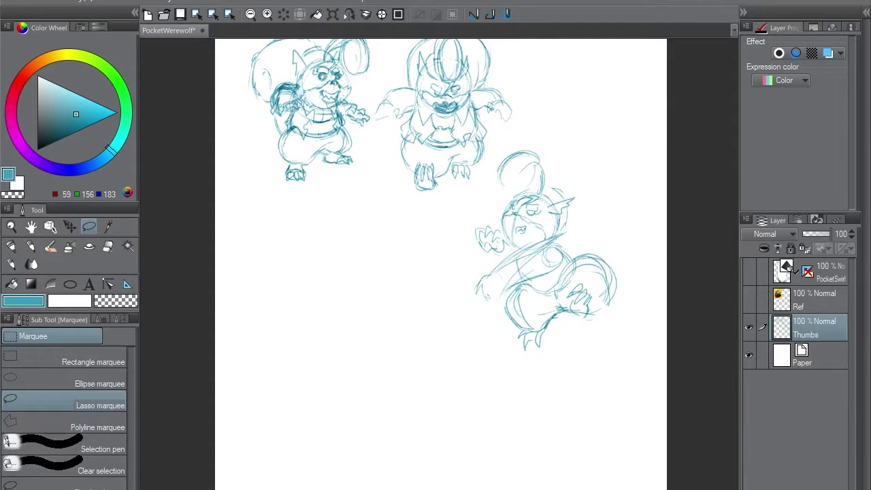
key("p")
mouse_move(542, 330)
left_mouse_down()
mouse_move(591, 317)
mouse_move(571, 311)
left_mouse_up()
key("ctrl+z")
left_click_drag(512, 327, 559, 314)
Erase the third creature's clawed feet and stray leg lines, and redraw the raised leg's rounded outline.
key("e")
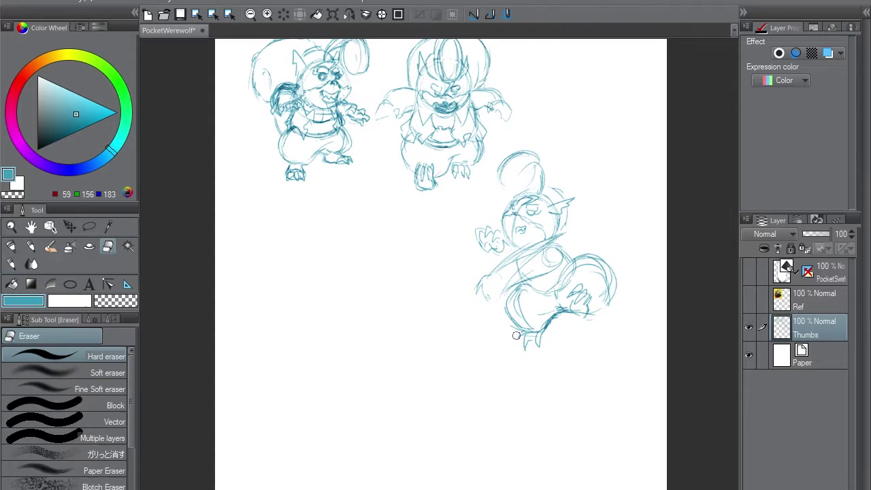
left_click_drag(516, 335, 538, 346)
mouse_move(573, 284)
left_mouse_down()
mouse_move(585, 311)
mouse_move(608, 303)
mouse_move(584, 257)
mouse_move(560, 282)
left_mouse_up()
key("p")
mouse_move(583, 262)
left_mouse_down()
mouse_move(604, 305)
mouse_move(569, 266)
mouse_move(596, 260)
mouse_move(611, 273)
left_mouse_up()
key("e")
key("p")
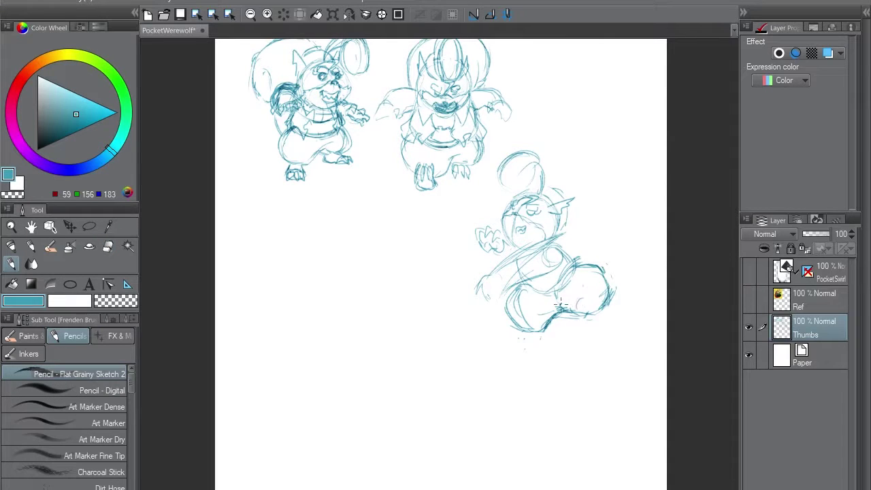
Refine the inner edge between the third creature's legs with the pencil and eraser.
mouse_move(560, 315)
left_mouse_down()
mouse_move(525, 332)
mouse_move(510, 318)
mouse_move(556, 336)
left_mouse_up()
mouse_move(561, 314)
left_mouse_down()
mouse_move(552, 336)
mouse_move(557, 313)
left_mouse_up()
key("e")
key("p")
Redraw smaller clawed toes under the third creature's front leg and on its raised foot, redoing unsatisfactory strokes.
mouse_move(517, 335)
left_mouse_down()
mouse_move(560, 317)
mouse_move(532, 337)
mouse_move(554, 322)
mouse_move(534, 327)
mouse_move(553, 331)
mouse_move(540, 345)
mouse_move(528, 340)
mouse_move(548, 329)
mouse_move(528, 350)
left_mouse_up()
key("e")
key("p")
key("ctrl+z")
mouse_move(526, 334)
left_mouse_down()
mouse_move(521, 343)
mouse_move(543, 343)
left_mouse_up()
key("ctrl+z")
key("ctrl+z")
key("ctrl+z")
left_click_drag(540, 337, 536, 340)
mouse_move(586, 286)
left_mouse_down()
mouse_move(581, 298)
mouse_move(601, 306)
mouse_move(582, 311)
left_mouse_up()
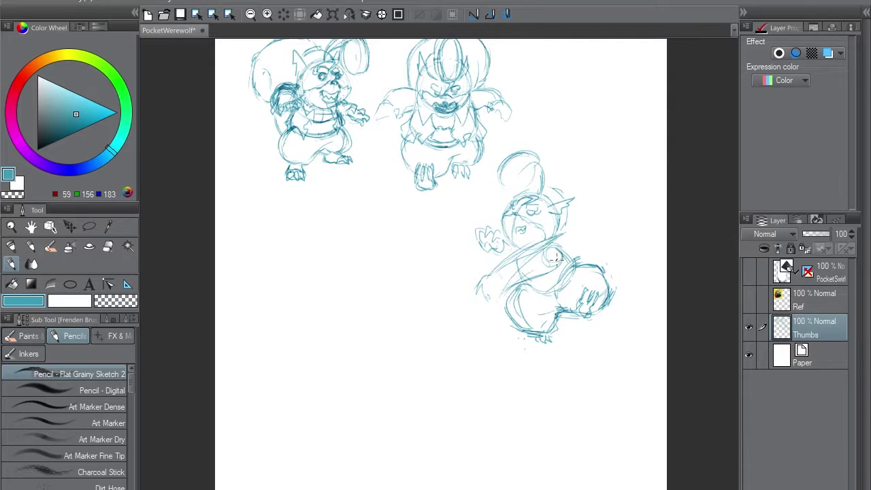
Strengthen the third creature's shoulder circle and define the fingers of its upper and lower hands.
mouse_move(547, 247)
left_mouse_down()
mouse_move(501, 254)
mouse_move(515, 281)
mouse_move(495, 274)
mouse_move(503, 283)
mouse_move(488, 302)
mouse_move(500, 276)
left_mouse_up()
key("ctrl+z")
mouse_move(486, 230)
left_mouse_down()
mouse_move(505, 246)
mouse_move(498, 250)
mouse_move(501, 235)
mouse_move(497, 255)
mouse_move(493, 253)
left_mouse_up()
key("ctrl+z")
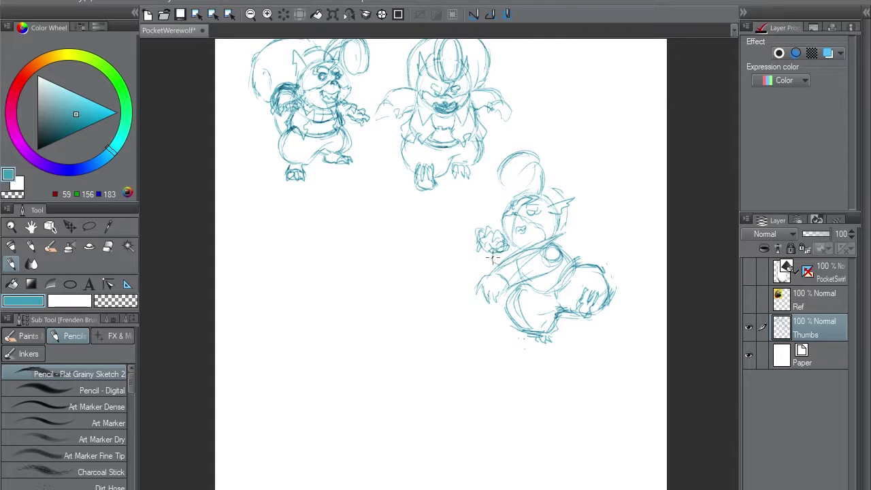
key("ctrl+z")
key("e")
key("p")
Redraw the outline of the third creature's long arm from the shoulder to the wrist, retrying rejected strokes.
left_click_drag(559, 266, 513, 283)
key("ctrl+z")
mouse_move(560, 256)
left_mouse_down()
mouse_move(508, 285)
mouse_move(545, 251)
mouse_move(490, 272)
left_mouse_up()
key("ctrl+z")
key("e")
key("p")
left_click_drag(496, 274, 509, 284)
mouse_move(522, 256)
left_mouse_down()
mouse_move(502, 266)
mouse_move(557, 246)
left_mouse_up()
mouse_move(559, 251)
left_mouse_down()
mouse_move(548, 271)
mouse_move(510, 289)
left_mouse_up()
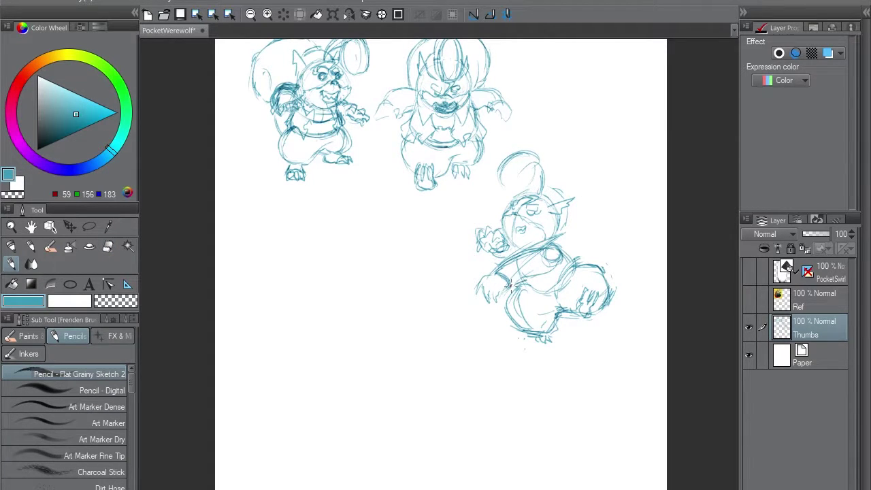
Undo the last arm strokes and sketch a bent arm with a clawed hand resting across the third creature's belly.
key("ctrl+z")
left_click_drag(551, 267, 509, 289)
key("ctrl+z")
key("e")
key("p")
mouse_move(491, 272)
left_mouse_down()
mouse_move(511, 250)
mouse_move(561, 231)
mouse_move(555, 244)
mouse_move(533, 245)
mouse_move(548, 237)
mouse_move(551, 283)
left_mouse_up()
mouse_move(544, 282)
left_mouse_down()
mouse_move(551, 296)
mouse_move(558, 284)
left_mouse_up()
mouse_move(571, 268)
left_mouse_down()
mouse_move(565, 243)
mouse_move(585, 261)
left_mouse_up()
key("e")
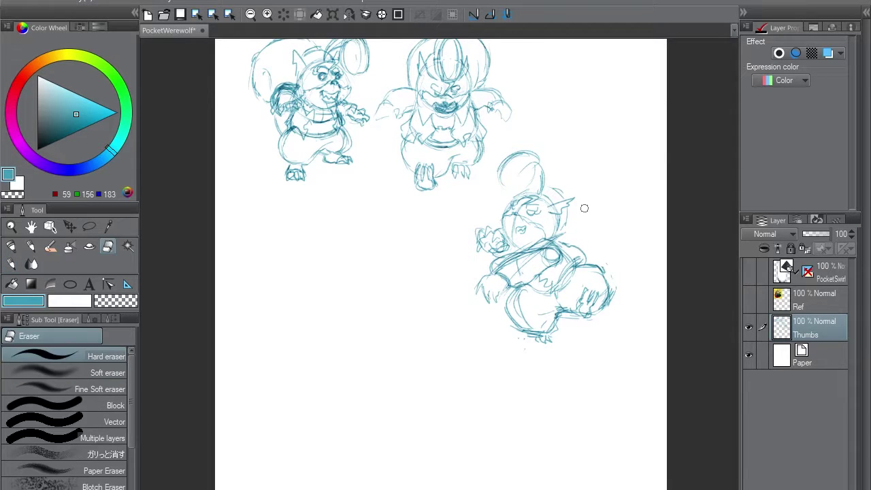
key("p")
key("e")
key("p")
key("e")
key("p")
key("e")
Sketch a large bushy tail curling up and over behind the third creature, redoing rejected strokes.
key("p")
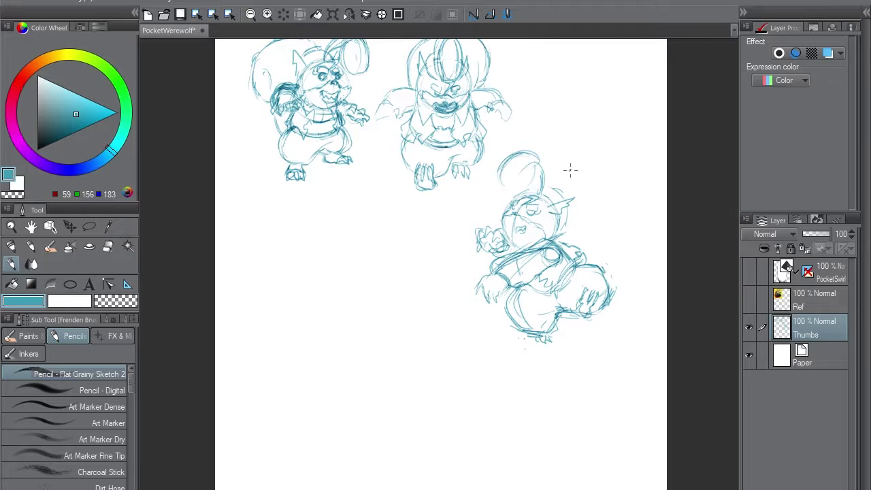
left_click_drag(584, 167, 624, 213)
key("ctrl+z")
left_click_drag(609, 171, 612, 232)
mouse_move(554, 188)
left_mouse_down()
mouse_move(587, 169)
mouse_move(556, 188)
left_mouse_up()
key("ctrl+z")
mouse_move(634, 212)
left_mouse_down()
mouse_move(562, 194)
mouse_move(613, 229)
mouse_move(588, 262)
left_mouse_up()
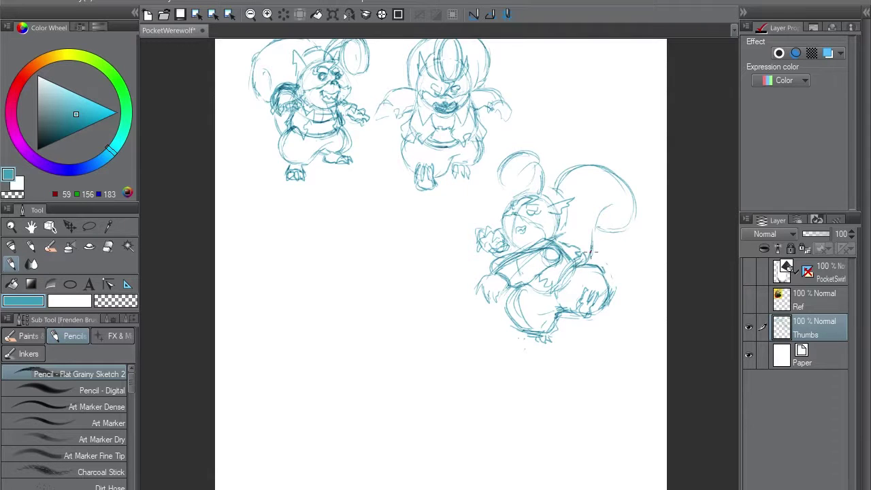
left_click_drag(598, 218, 588, 263)
mouse_move(638, 198)
left_mouse_down()
mouse_move(622, 233)
mouse_move(630, 194)
left_mouse_up()
left_click_drag(569, 171, 582, 166)
Add the third creature's far ear and darken the toes on its standing and raised feet.
left_click_drag(515, 198, 526, 180)
mouse_move(541, 334)
left_mouse_down()
mouse_move(536, 340)
mouse_move(549, 341)
left_mouse_up()
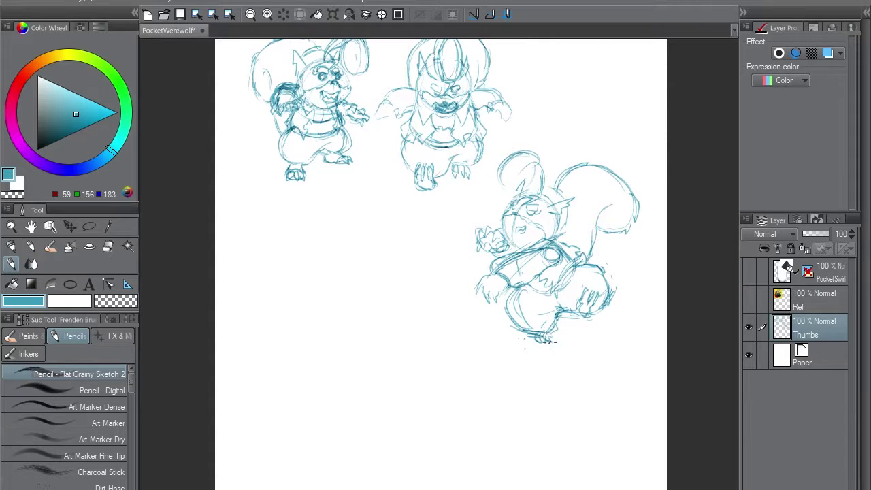
mouse_move(591, 293)
left_mouse_down()
mouse_move(582, 283)
mouse_move(593, 307)
mouse_move(580, 317)
mouse_move(605, 302)
left_mouse_up()
key("e")
key("p")
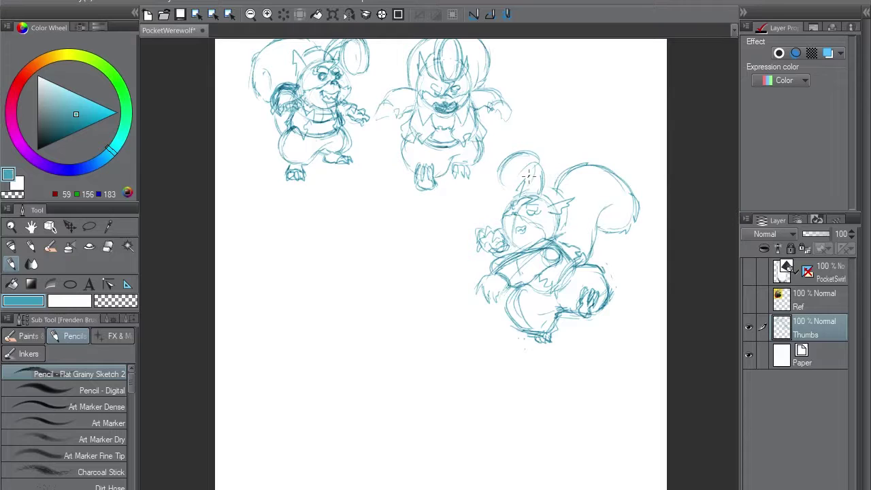
key("e")
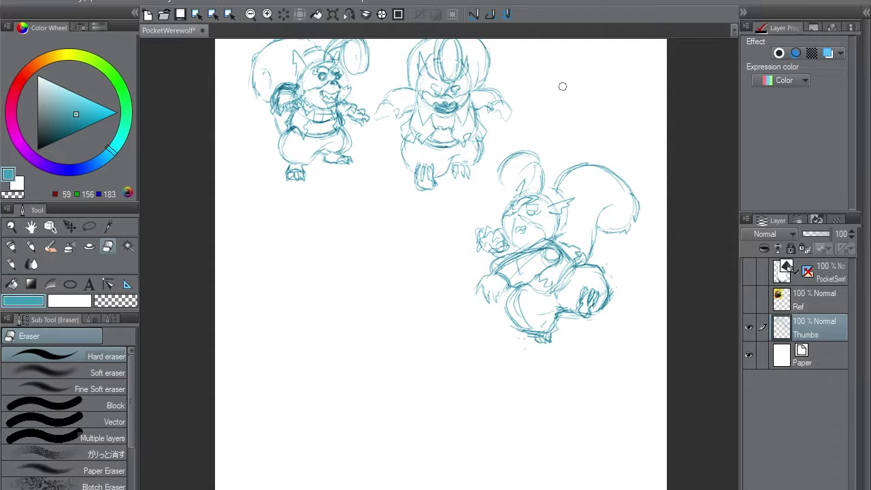
key("p")
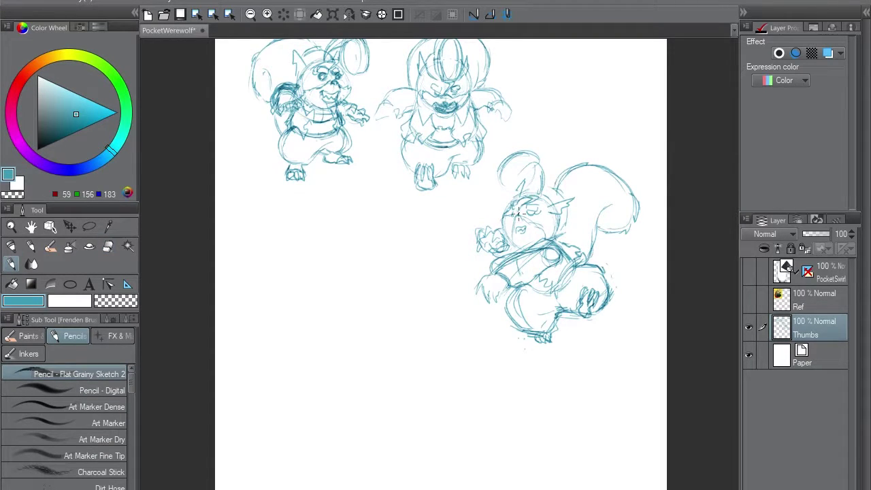
Define the third creature's nose and spiral hair curl in darker strokes, and save the document.
left_click_drag(516, 214, 509, 214)
scroll(681, 148, "up", 1)
mouse_move(526, 185)
left_mouse_down()
mouse_move(523, 217)
mouse_move(496, 189)
mouse_move(519, 218)
mouse_move(493, 232)
mouse_move(516, 179)
mouse_move(525, 212)
mouse_move(537, 219)
mouse_move(522, 184)
mouse_move(542, 224)
left_mouse_up()
mouse_move(490, 202)
left_mouse_down()
mouse_move(534, 187)
mouse_move(518, 216)
mouse_move(502, 199)
left_mouse_up()
left_click_drag(537, 227, 527, 230)
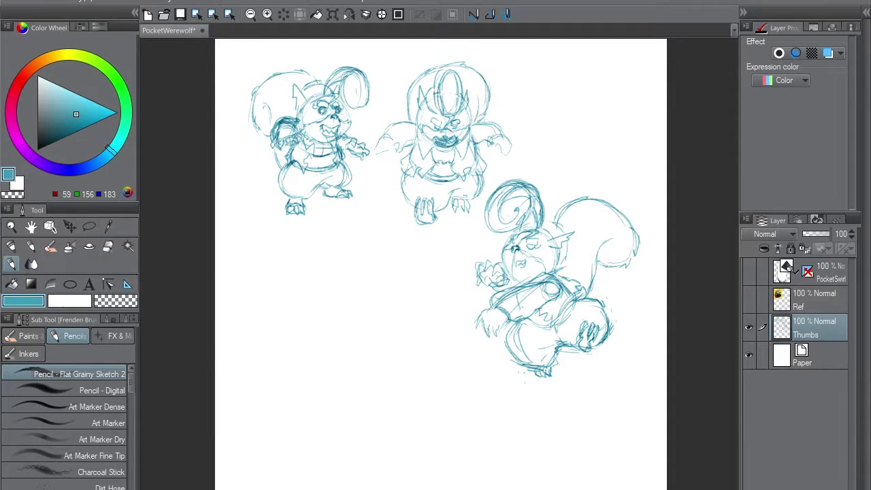
key("ctrl+s")
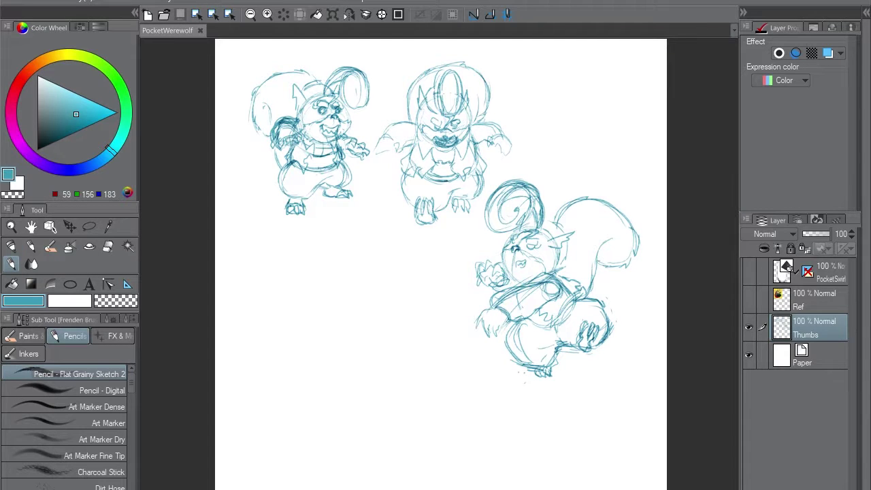
Lasso the third creature, copy it onto a new layer named Rough, and hide the Thumbs layer.
key("m")
mouse_move(500, 172)
left_mouse_down()
mouse_move(544, 414)
mouse_move(494, 180)
left_mouse_up()
key("Delete")
key("ctrl+d")
key("ctrl+v")
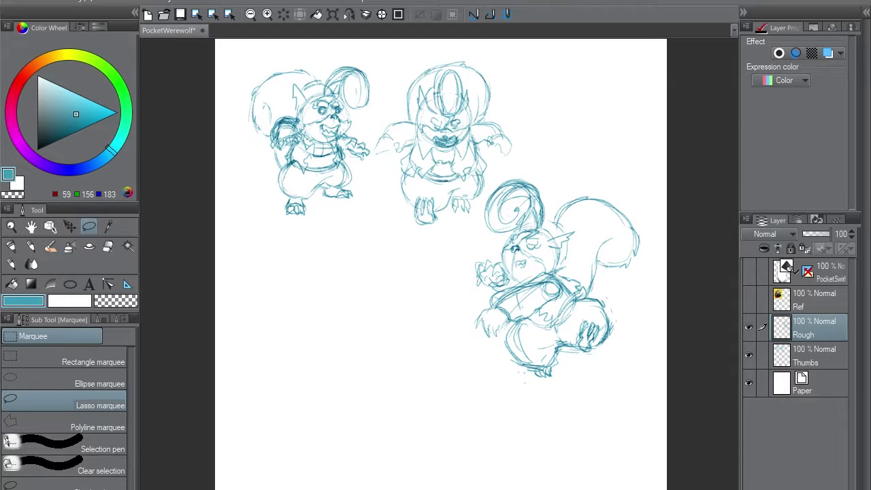
left_click(748, 355)
Enlarge the creature on the Rough layer to nearly the full page width and centre it on the page.
key("k")
key("/")
scroll(468, 270, "down", 1)
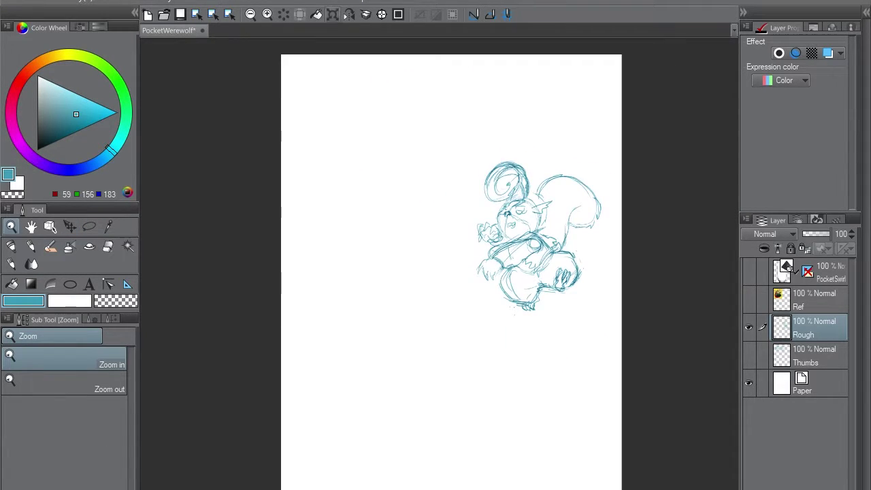
left_click(332, 14)
left_click_drag(539, 239, 436, 317)
left_click_drag(497, 394, 573, 488)
left_click_drag(434, 317, 460, 270)
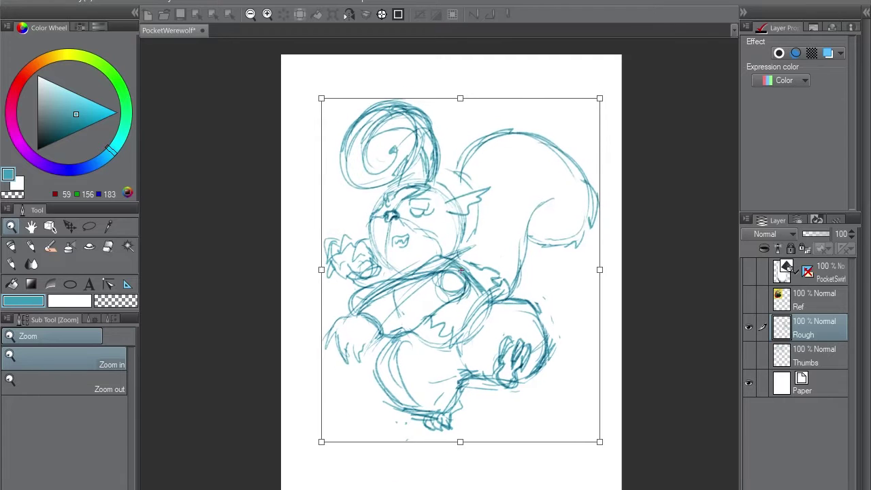
left_click_drag(598, 441, 616, 461)
left_click_drag(462, 270, 456, 271)
key("Return")
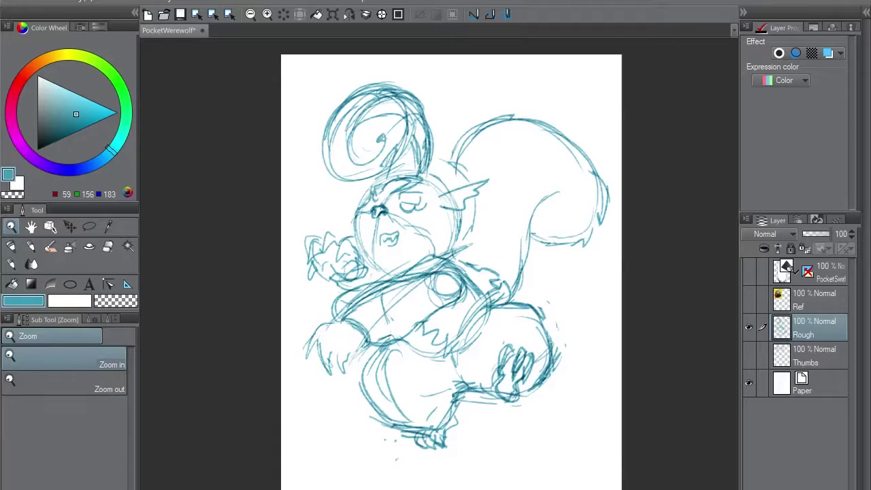
Lower the Rough layer's opacity to 15% and add a new layer named Sketch above it.
key("k")
left_click_drag(831, 233, 806, 233)
key("ctrl+shift+n")
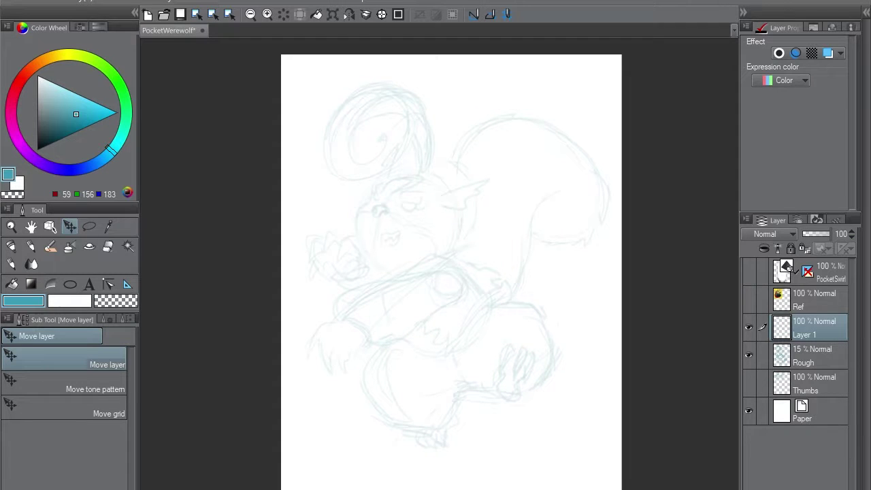
double_click(805, 335)
type("Sketch")
key("Return")
Switch to the Pencil - Flat Grainy Sketch 2 brush with a pink colour of RGB 236, 78, 146.
key("p")
left_click(10, 124)
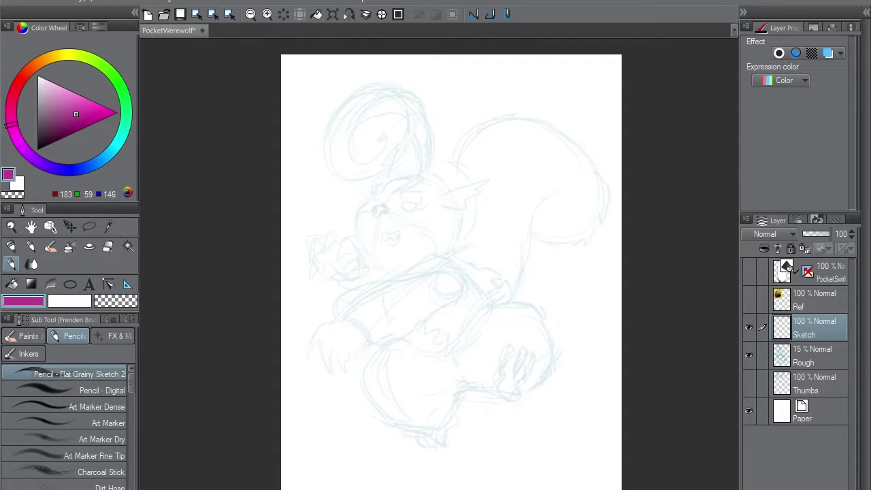
left_click_drag(77, 114, 87, 104)
left_click(10, 107)
Sketch the creature's round head as a circle of overlapping strokes over the faded rough.
key("ctrl+space")
mouse_move(393, 221)
left_mouse_down()
mouse_move(476, 221)
mouse_move(454, 221)
left_mouse_up()
left_click_drag(342, 151, 365, 328)
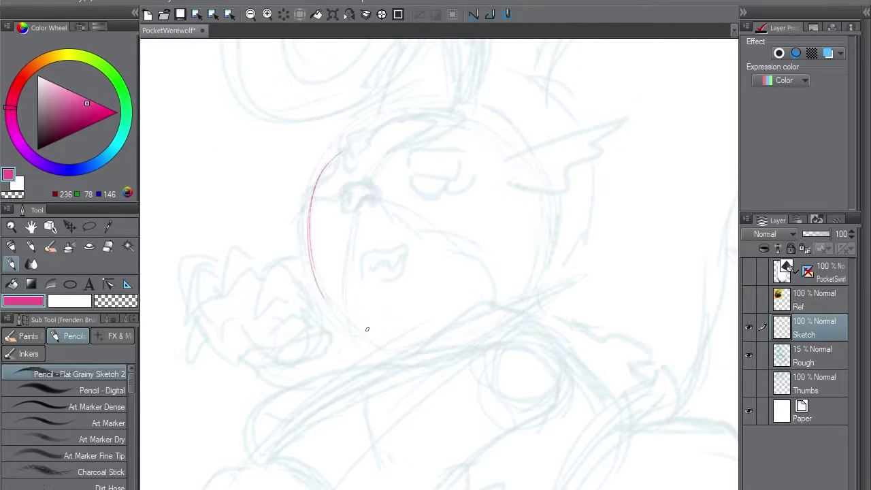
mouse_move(392, 116)
left_mouse_down()
mouse_move(342, 152)
mouse_move(313, 261)
left_mouse_up()
mouse_move(430, 106)
left_mouse_down()
mouse_move(338, 148)
mouse_move(491, 332)
mouse_move(512, 321)
left_mouse_up()
mouse_move(540, 175)
left_mouse_down()
mouse_move(426, 107)
mouse_move(320, 173)
left_mouse_up()
left_click_drag(436, 350, 553, 238)
left_click_drag(525, 281, 483, 112)
mouse_move(533, 186)
left_mouse_down()
mouse_move(507, 138)
mouse_move(533, 271)
left_mouse_up()
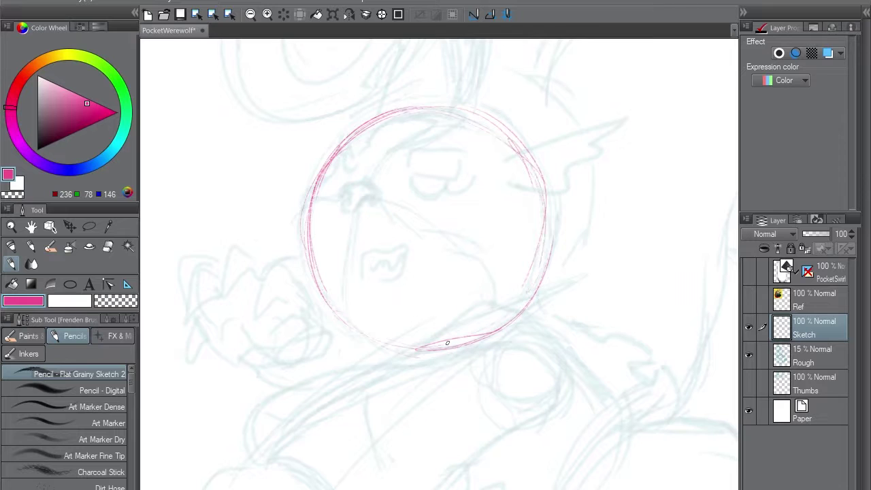
mouse_move(465, 334)
left_mouse_down()
mouse_move(538, 233)
mouse_move(487, 332)
left_mouse_up()
Draw a curved vertical centre line and a curved eye line across the head circle, redoing rejected strokes.
mouse_move(487, 332)
left_mouse_down()
mouse_move(428, 104)
mouse_move(346, 246)
left_mouse_up()
mouse_move(350, 293)
left_mouse_down()
mouse_move(363, 161)
mouse_move(355, 300)
left_mouse_up()
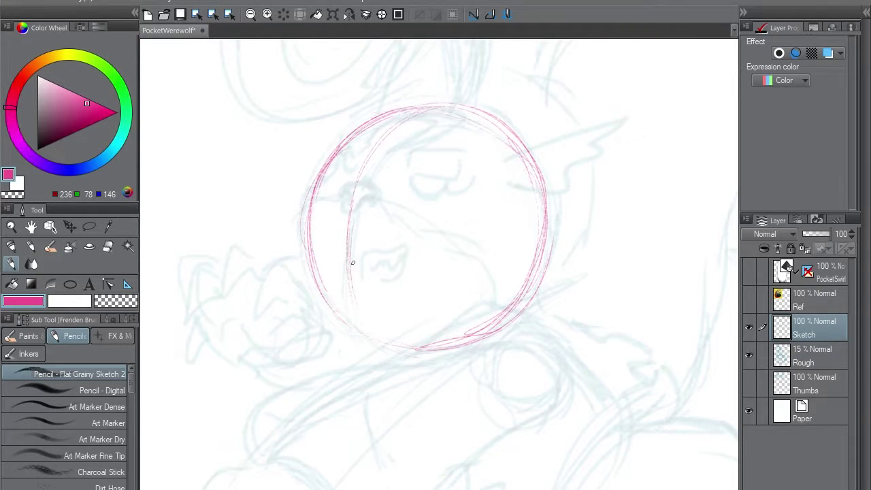
key("minus")
left_click_drag(299, 322, 386, 206)
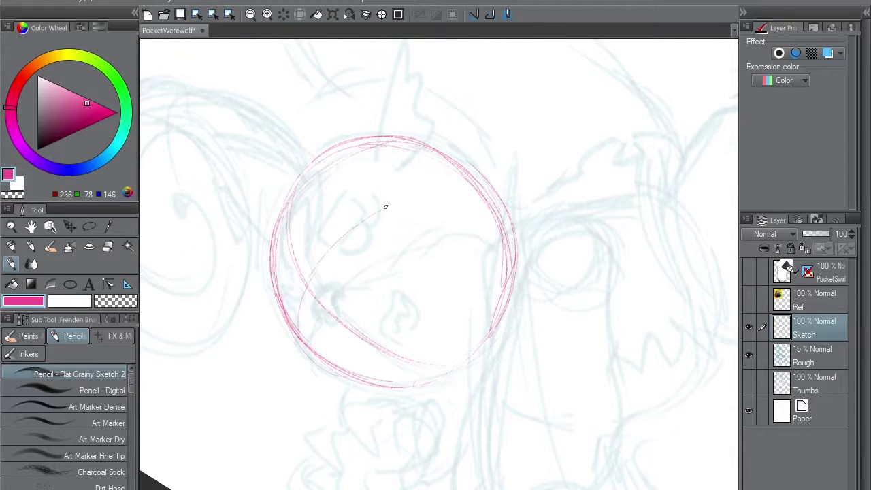
left_click_drag(468, 182, 298, 331)
mouse_move(313, 271)
left_mouse_down()
mouse_move(299, 326)
mouse_move(476, 191)
mouse_move(308, 279)
mouse_move(303, 346)
left_mouse_up()
key("ctrl+z")
key("ctrl+z")
left_click_drag(301, 289, 485, 184)
mouse_move(486, 184)
left_mouse_down()
mouse_move(322, 261)
mouse_move(302, 330)
left_mouse_up()
key("asciicircum")
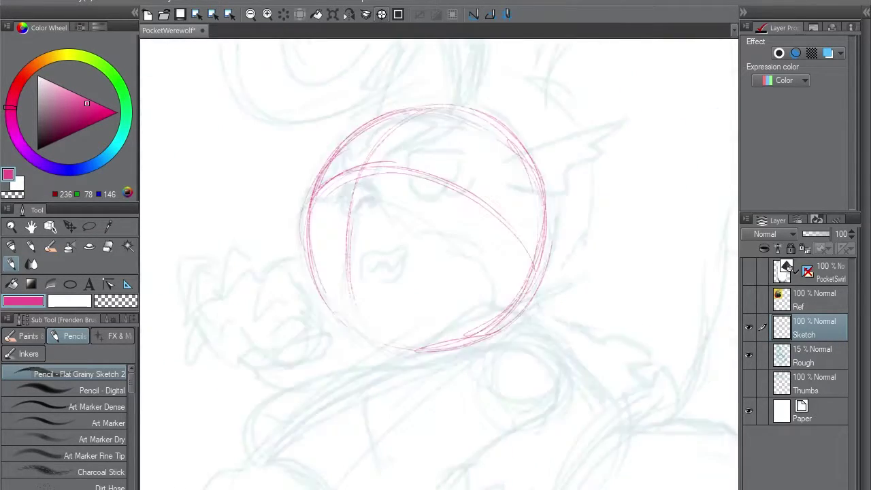
Check the head in mirrored view, erase the doubled strokes on its circle and eye line, and save the document.
key("h")
mouse_move(563, 198)
left_mouse_down()
mouse_move(489, 165)
mouse_move(346, 257)
left_mouse_up()
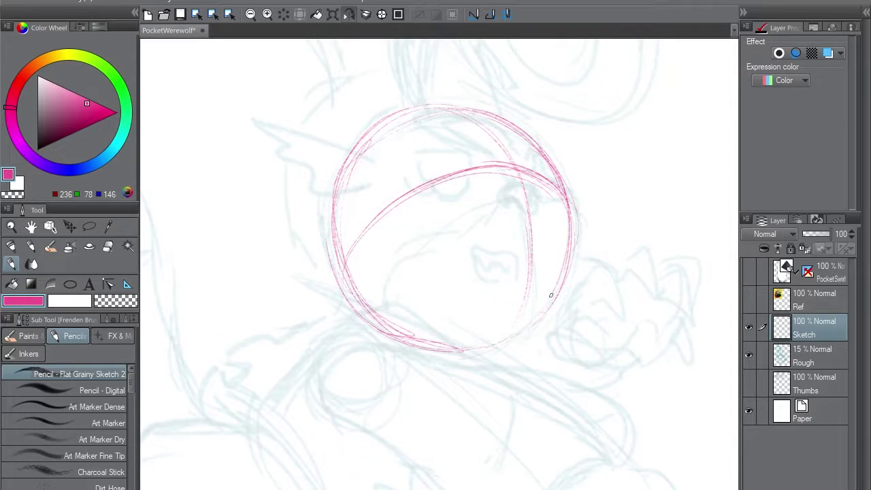
key("e")
left_click_drag(375, 305, 402, 327)
mouse_move(336, 264)
left_mouse_down()
mouse_move(364, 319)
mouse_move(344, 271)
left_mouse_up()
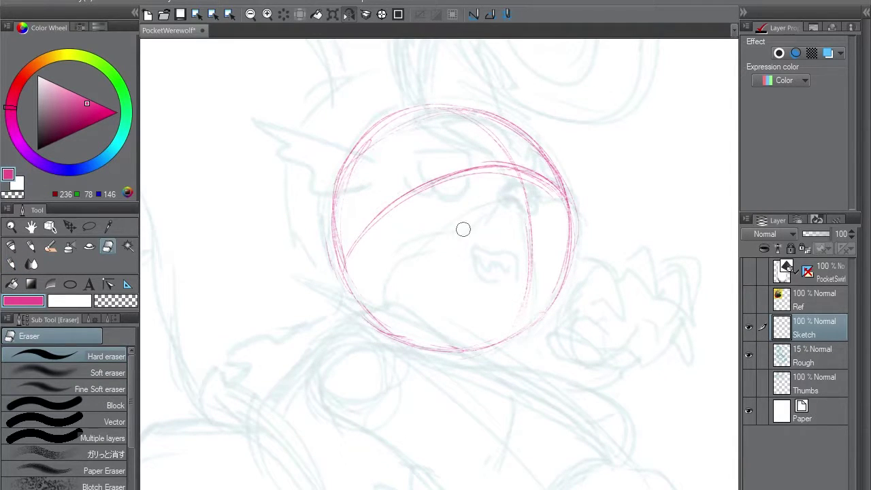
left_click_drag(480, 164, 543, 175)
mouse_move(458, 170)
left_mouse_down()
mouse_move(520, 169)
mouse_move(384, 214)
left_mouse_up()
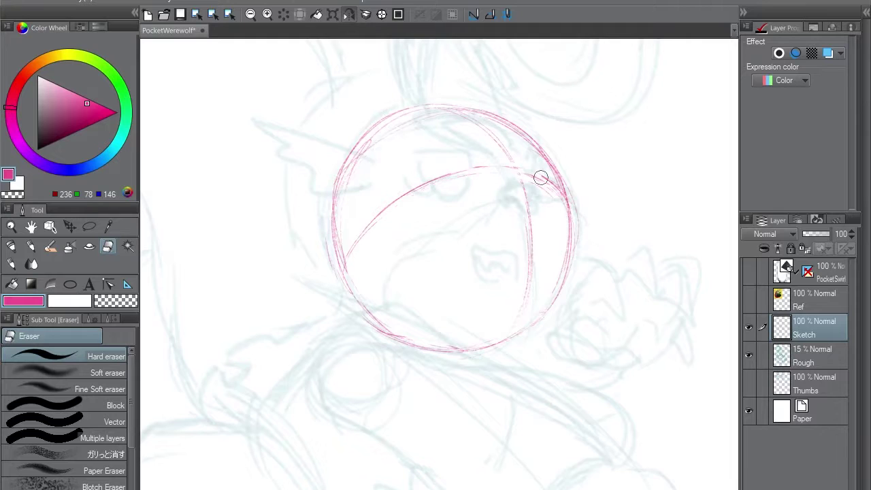
left_click_drag(540, 177, 551, 196)
left_click(349, 15)
key("p")
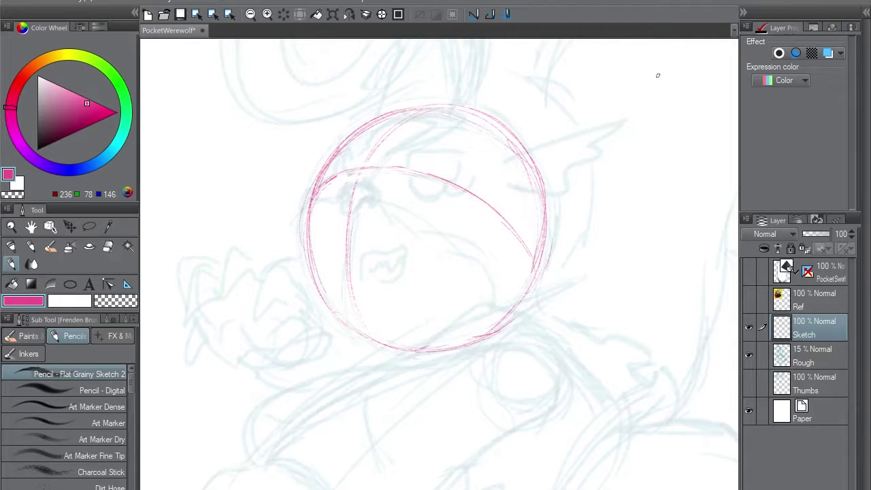
key("ctrl+s")
Sketch the muzzle contour from the snout back across the cheek, undoing rejected strokes.
mouse_move(353, 210)
left_mouse_down()
mouse_move(378, 198)
mouse_move(391, 219)
mouse_move(348, 192)
mouse_move(378, 197)
mouse_move(333, 206)
mouse_move(414, 215)
mouse_move(512, 289)
mouse_move(439, 338)
left_mouse_up()
key("ctrl+z")
key("ctrl+z")
mouse_move(333, 208)
left_mouse_down()
mouse_move(308, 216)
mouse_move(320, 291)
left_mouse_up()
key("ctrl+z")
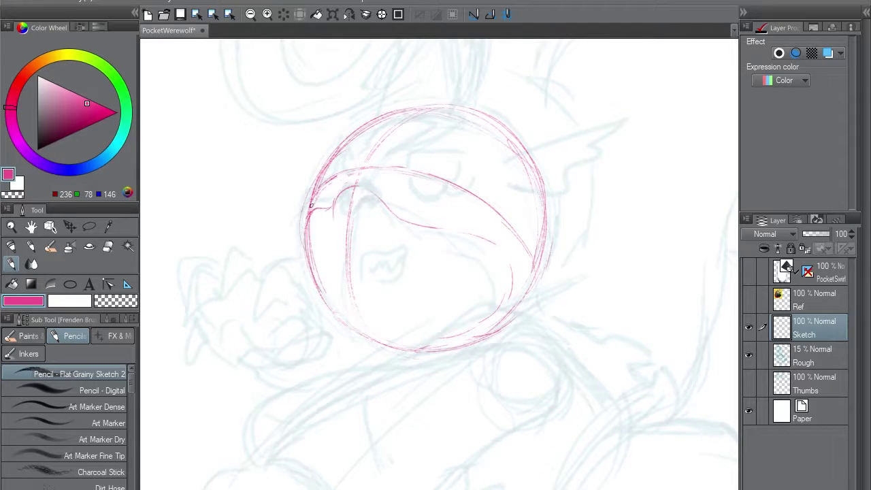
Complete the cheek and lower jaw curve inside the head circle and start the nose.
left_click_drag(307, 223, 355, 333)
mouse_move(355, 333)
left_mouse_down()
mouse_move(350, 250)
mouse_move(369, 219)
left_mouse_up()
mouse_move(460, 138)
left_mouse_down()
mouse_move(384, 191)
mouse_move(379, 283)
mouse_move(376, 273)
left_mouse_up()
key("ctrl+z")
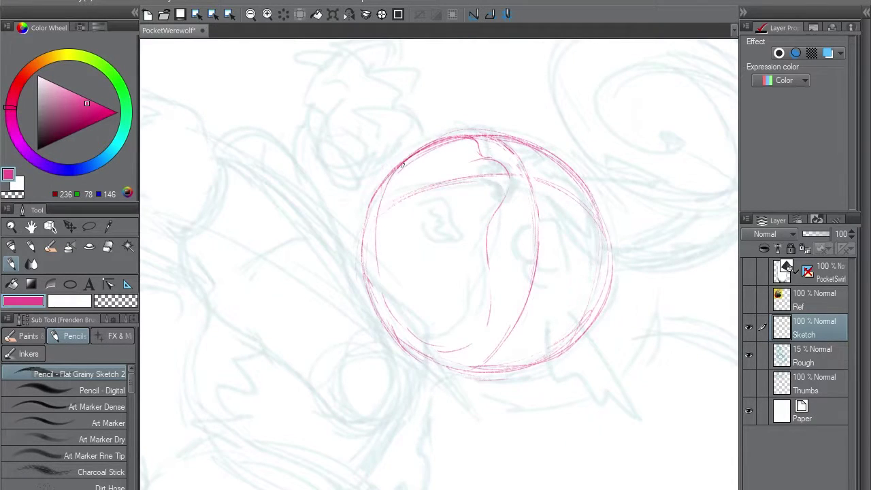
mouse_move(402, 165)
left_mouse_down()
mouse_move(423, 345)
mouse_move(478, 323)
left_mouse_up()
left_click(349, 14)
mouse_move(494, 291)
left_mouse_down()
mouse_move(370, 274)
mouse_move(438, 210)
mouse_move(477, 202)
left_mouse_up()
left_click(382, 14)
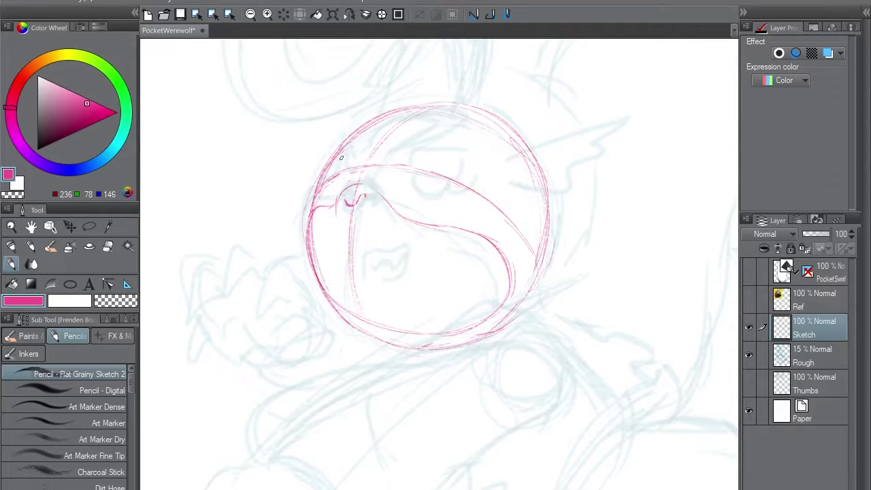
Draw the round nose with its nostril, strengthen the upper muzzle line, and erase overlapping guideline strokes.
mouse_move(342, 191)
left_mouse_down()
mouse_move(365, 187)
mouse_move(363, 203)
mouse_move(371, 195)
left_mouse_up()
left_click_drag(342, 194, 335, 218)
key("e")
key("p")
mouse_move(374, 190)
left_mouse_down()
mouse_move(395, 216)
mouse_move(382, 241)
mouse_move(452, 230)
mouse_move(468, 198)
left_mouse_up()
key("e")
left_click_drag(407, 247, 419, 240)
key("p")
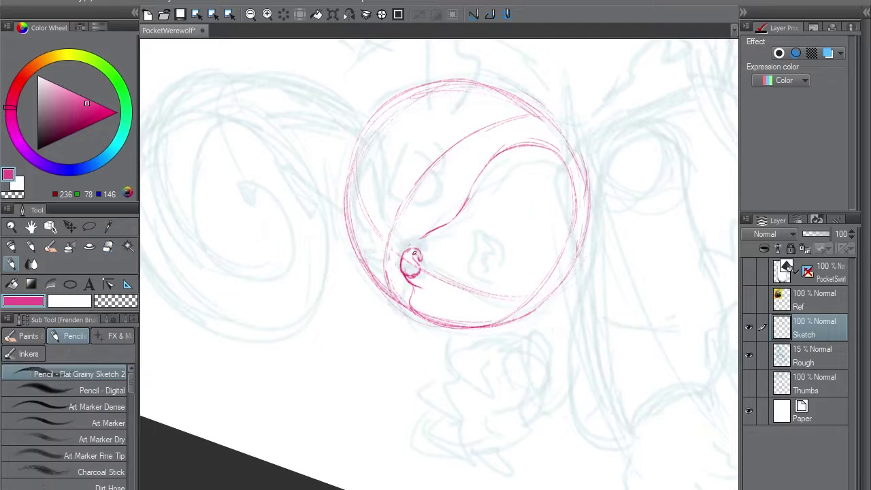
mouse_move(408, 271)
left_mouse_down()
mouse_move(426, 234)
mouse_move(474, 189)
left_mouse_up()
key("ctrl+at")
Sketch the outline of a small open mouth with a raised corner below the nose.
mouse_move(445, 283)
left_mouse_down()
mouse_move(408, 243)
mouse_move(417, 299)
left_mouse_up()
left_click_drag(409, 268, 444, 259)
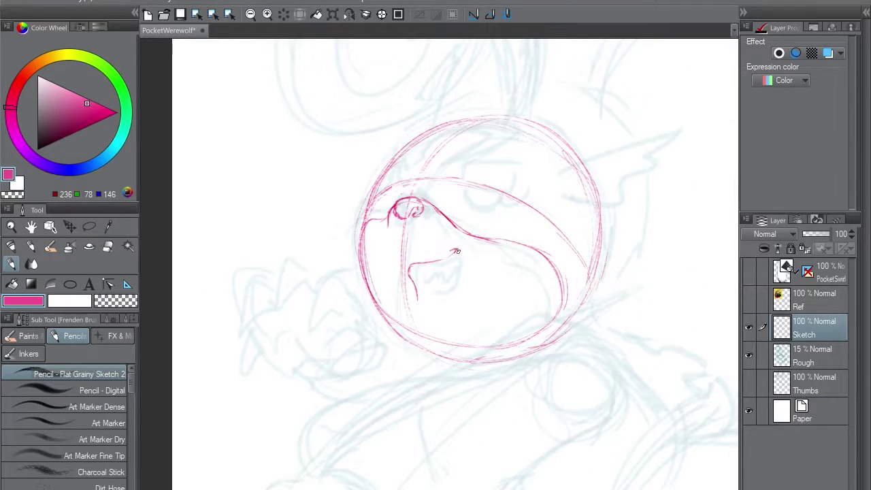
left_click_drag(418, 300, 455, 295)
mouse_move(461, 253)
left_mouse_down()
mouse_move(458, 291)
mouse_move(420, 301)
left_mouse_up()
mouse_move(411, 264)
left_mouse_down()
mouse_move(454, 252)
mouse_move(451, 278)
mouse_move(427, 285)
left_mouse_up()
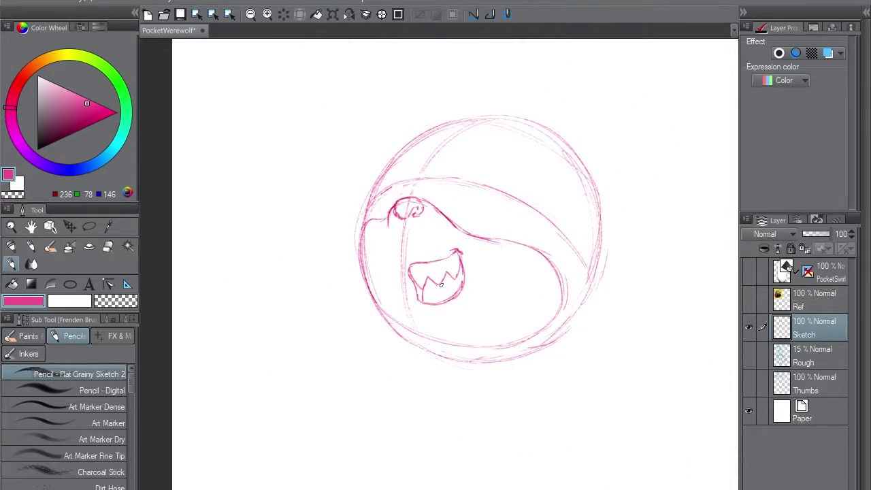
left_click_drag(416, 299, 415, 283)
key("e")
key("p")
left_click_drag(436, 293, 440, 278)
key("e")
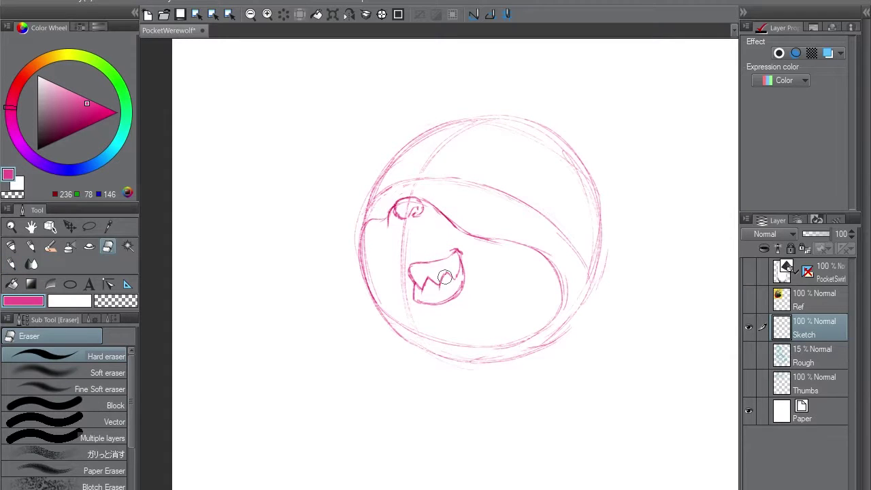
key("p")
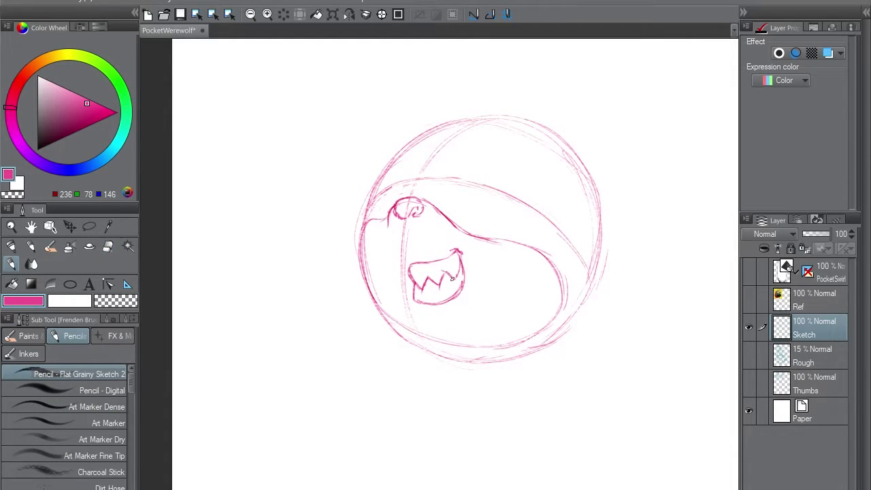
key("e")
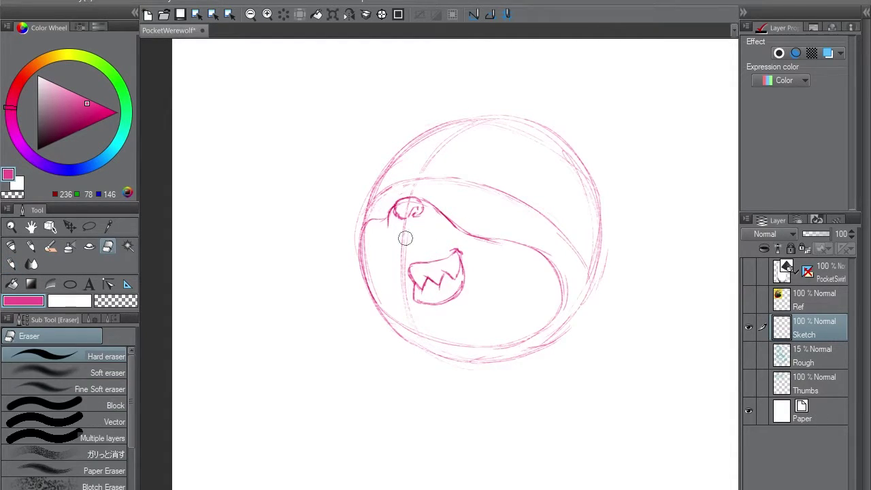
key("p")
key("e")
key("p")
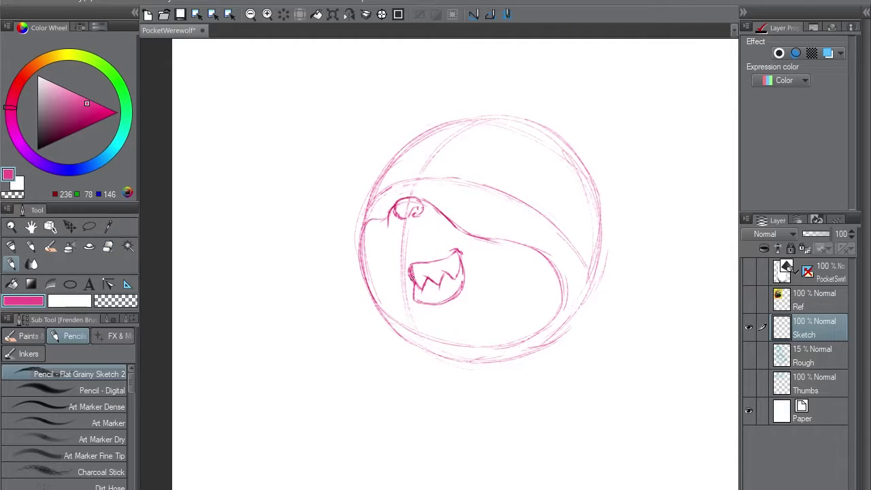
key("ctrl+z")
key("ctrl+z")
key("ctrl+z")
key("ctrl+z")
key("ctrl+z")
Sketch upper and lower teeth inside the open mouth, redoing the first stroke.
left_click_drag(419, 298, 421, 283)
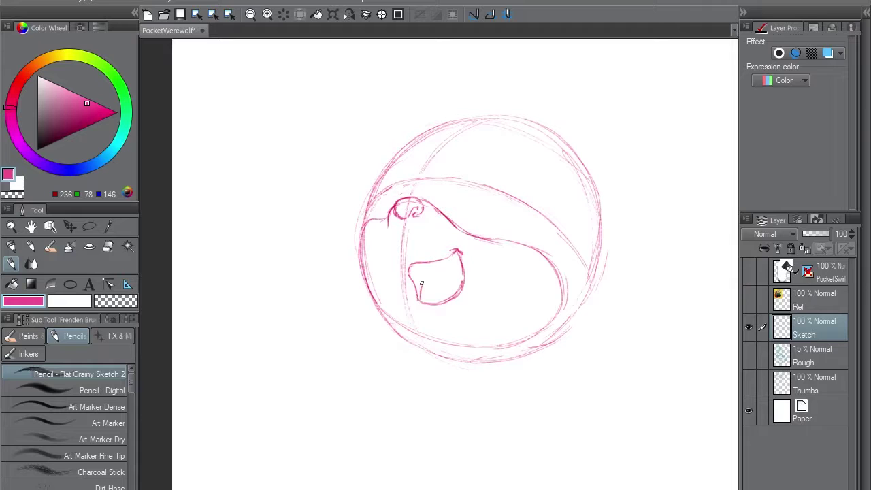
key("ctrl+z")
left_click_drag(422, 299, 416, 267)
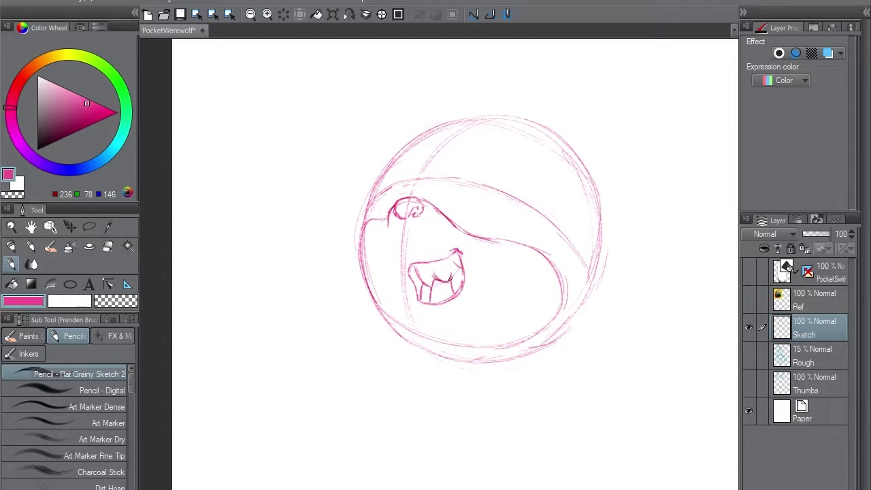
Erase stray tooth marks and redraw the slanted dividing lines of the upper teeth inside the open mouth.
key("e")
left_click_drag(458, 264, 461, 273)
key("p")
left_click_drag(412, 264, 426, 287)
left_click_drag(481, 172, 521, 208)
key("ctrl+z")
mouse_move(422, 253)
left_mouse_down()
mouse_move(429, 280)
mouse_move(446, 289)
mouse_move(437, 280)
left_mouse_up()
key("e")
key("p")
key("e")
key("p")
left_click(382, 13)
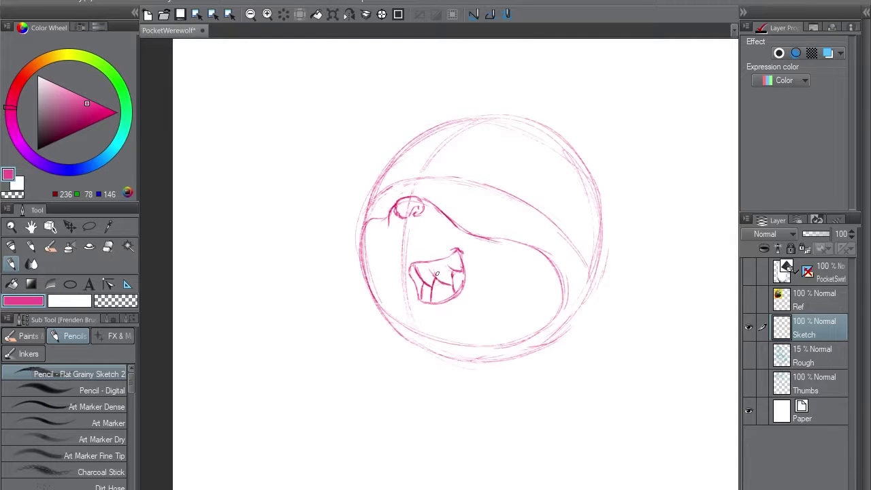
Refine the rear upper and lower teeth with alternating erasing and drawing, and touch up the line behind the nose.
key("e")
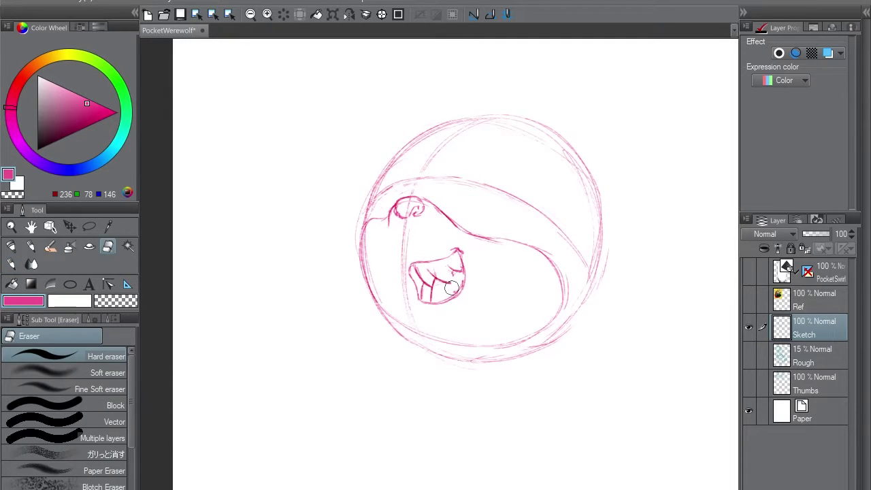
key("p")
key("e")
key("p")
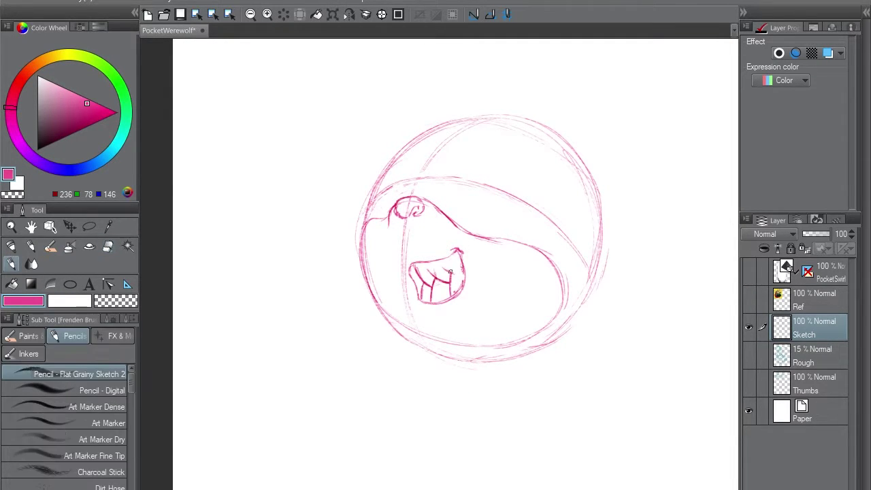
key("e")
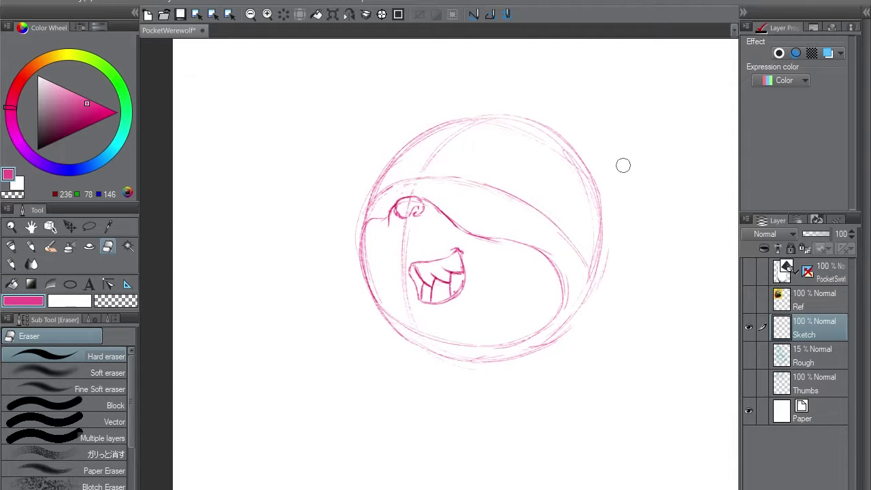
key("p")
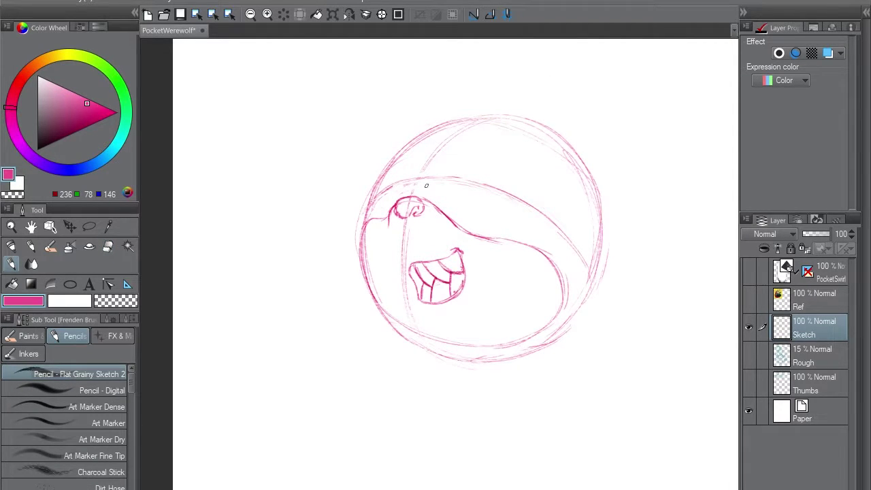
key("e")
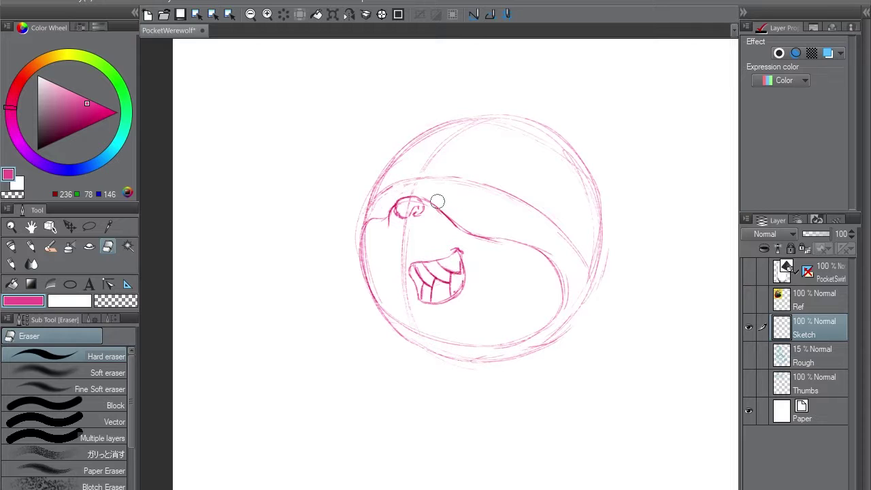
key("p")
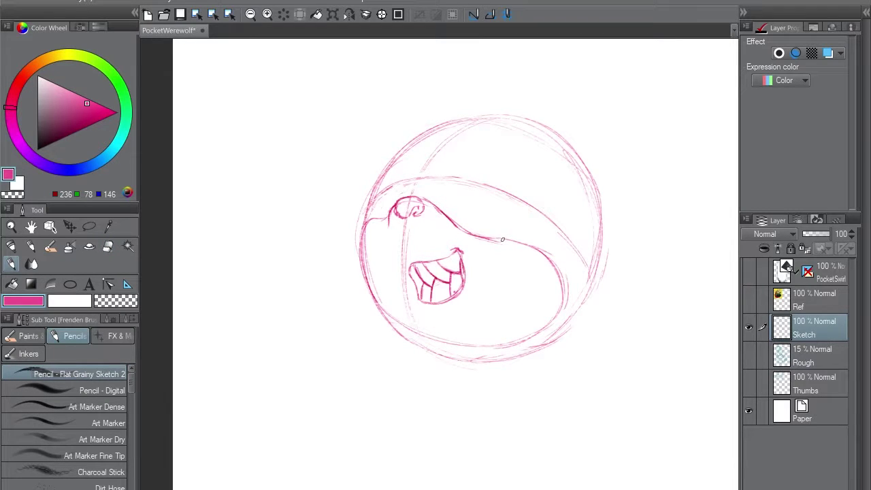
Erase and redraw the front edge of the mouth together with its foremost teeth.
key("ctrl+z")
key("e")
left_click_drag(456, 266, 456, 271)
key("p")
left_click_drag(413, 266, 417, 296)
key("e")
mouse_move(421, 260)
left_mouse_down()
mouse_move(417, 288)
mouse_move(411, 266)
mouse_move(423, 299)
left_mouse_up()
key("p")
key("asciicircum")
key("asciicircum")
key("asciicircum")
key("asciicircum")
key("asciicircum")
key("asciicircum")
key("asciicircum")
key("asciicircum")
key("asciicircum")
key("asciicircum")
key("asciicircum")
key("asciicircum")
key("asciicircum")
key("asciicircum")
key("asciicircum")
key("asciicircum")
key("asciicircum")
key("asciicircum")
key("asciicircum")
key("ctrl+z")
key("ctrl+z")
left_click(398, 13)
Strengthen the raised mouth corner and add a short lower-lip curve beneath the mouth.
key("e")
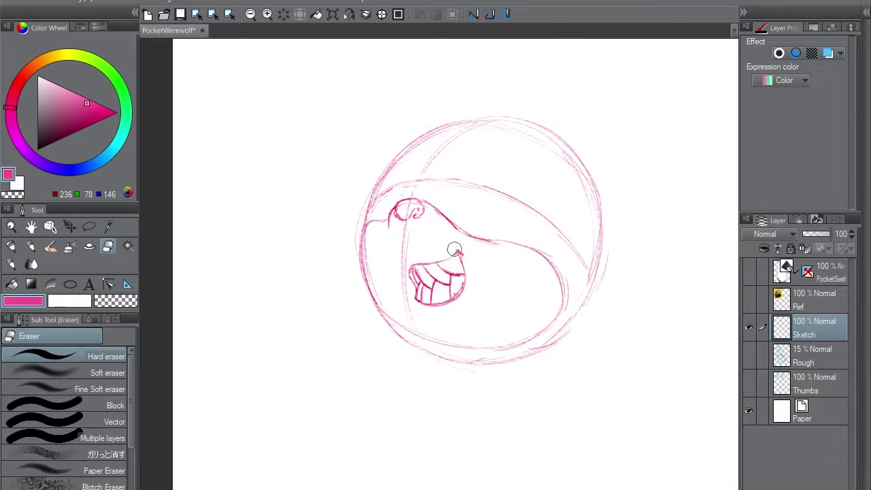
key("p")
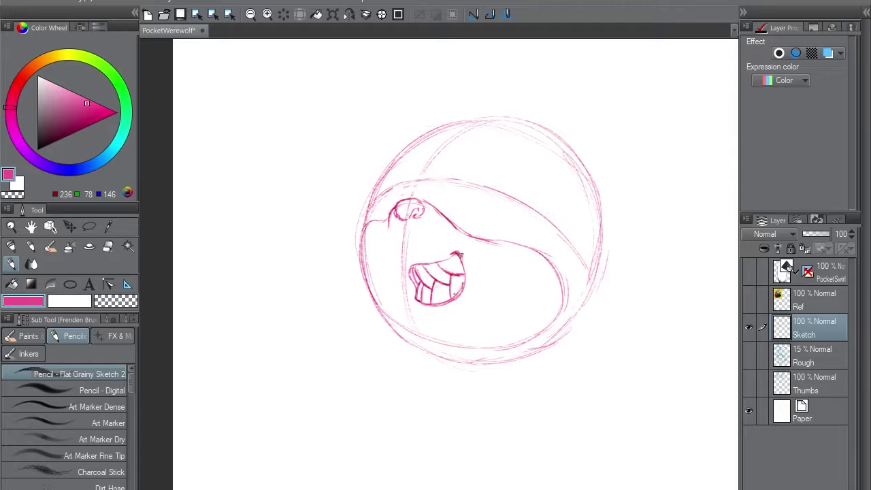
left_click_drag(460, 254, 465, 274)
key("e")
key("p")
mouse_move(416, 304)
left_mouse_down()
mouse_move(456, 300)
mouse_move(434, 316)
left_mouse_up()
key("ctrl+z")
key("e")
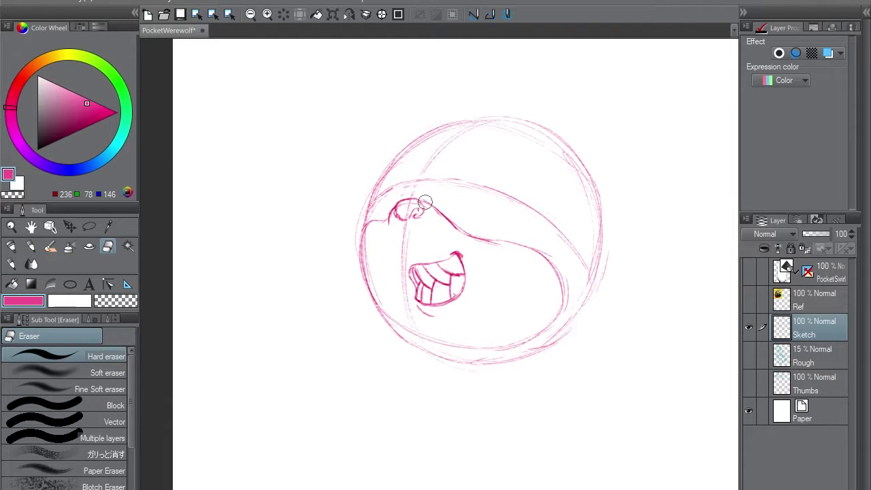
Redraw the muzzle line running from the nose toward the cheek and clean up the strokes around the nose.
key("p")
mouse_move(426, 203)
left_mouse_down()
mouse_move(401, 170)
mouse_move(373, 245)
left_mouse_up()
mouse_move(359, 274)
left_mouse_down()
mouse_move(389, 241)
mouse_move(410, 236)
left_mouse_up()
left_click_drag(377, 245, 445, 206)
key("ctrl+z")
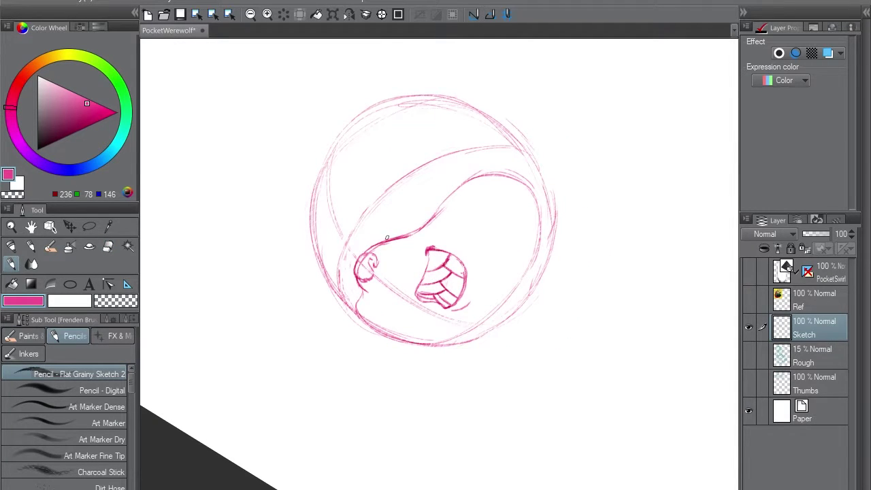
left_click_drag(402, 236, 443, 204)
key("e")
left_click_drag(365, 264, 476, 109)
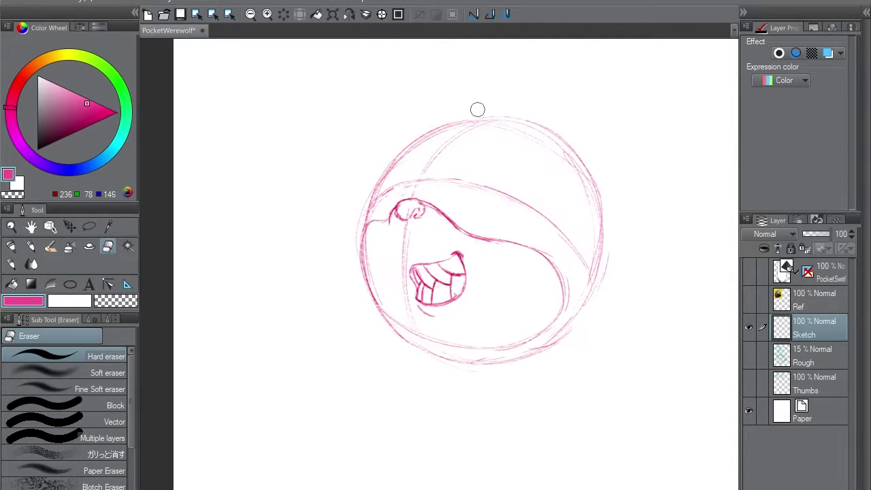
key("p")
Show the Rough layer, then select the nose on the Sketch layer and transform it slightly.
left_click(748, 355)
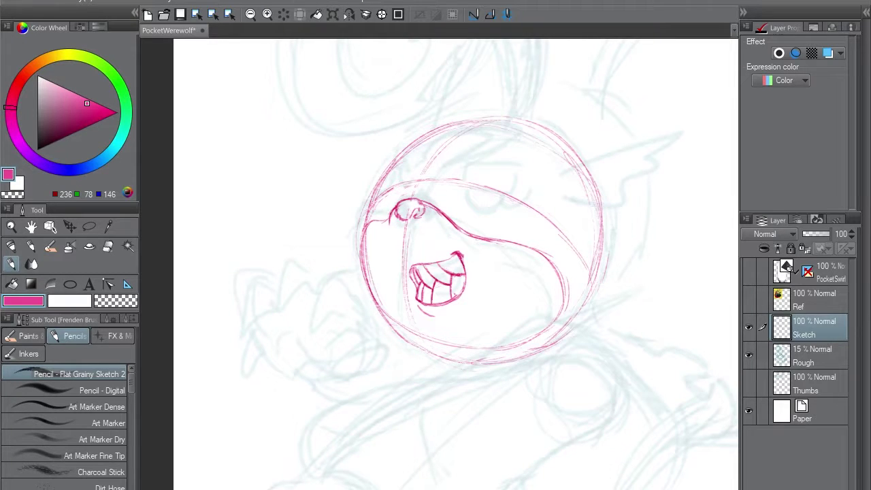
key("m")
mouse_move(387, 223)
left_mouse_down()
mouse_move(394, 204)
mouse_move(479, 230)
mouse_move(388, 222)
left_mouse_up()
key("ctrl+t")
left_click_drag(494, 193, 497, 199)
key("Return")
key("ctrl+d")
Strengthen the muzzle line behind the nose and the lower jaw curve, erasing the overlapping strokes.
left_click_drag(381, 225, 455, 204)
key("e")
left_click_drag(490, 257, 494, 273)
key("p")
left_click_drag(497, 222, 501, 299)
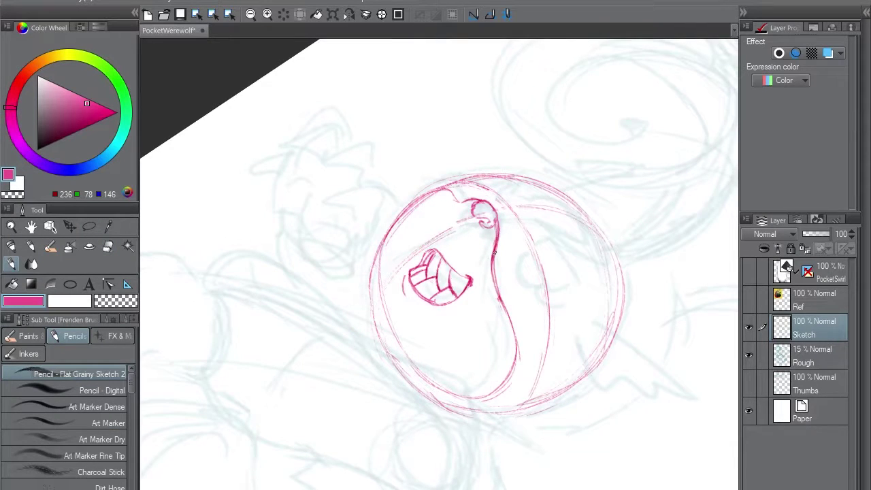
key("ctrl+at")
mouse_move(384, 314)
left_mouse_down()
mouse_move(374, 288)
mouse_move(462, 331)
mouse_move(556, 293)
left_mouse_up()
key("e")
key("p")
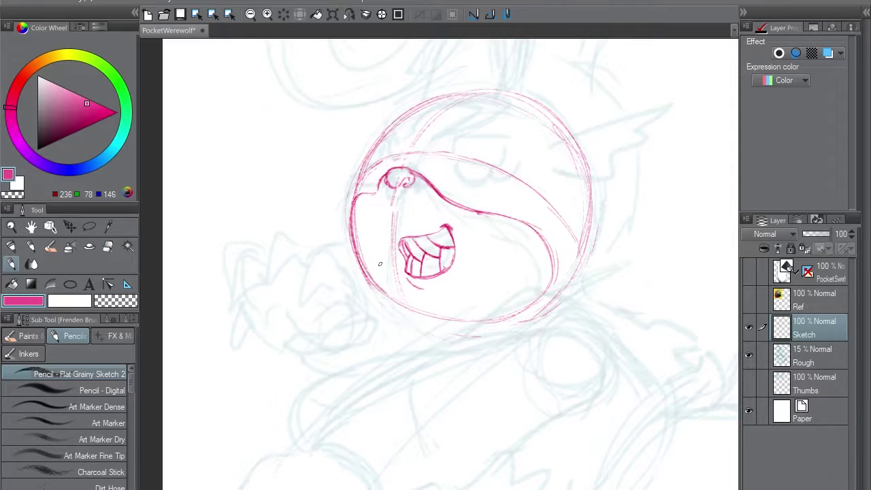
Redraw the front of the muzzle and the chin as one continuous dark contour around to the jaw.
key("asciicircum")
key("asciicircum")
key("asciicircum")
key("asciicircum")
key("asciicircum")
key("asciicircum")
key("e")
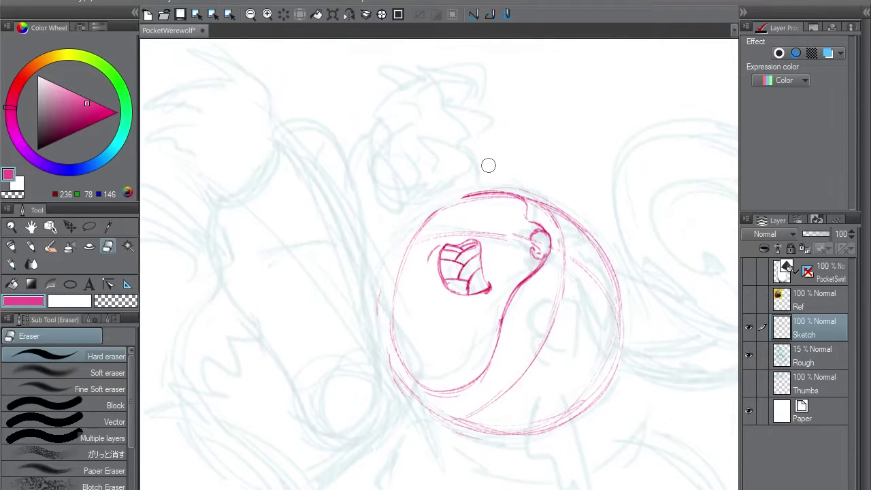
key("p")
mouse_move(524, 197)
left_mouse_down()
mouse_move(435, 216)
mouse_move(408, 254)
left_mouse_up()
key("ctrl+z")
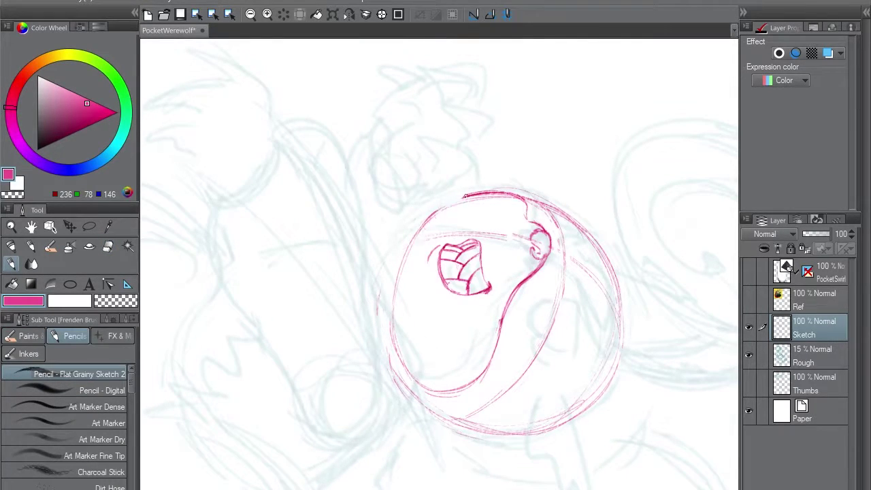
left_click_drag(467, 196, 408, 256)
key("ctrl+z")
mouse_move(469, 196)
left_mouse_down()
mouse_move(417, 237)
mouse_move(408, 356)
left_mouse_up()
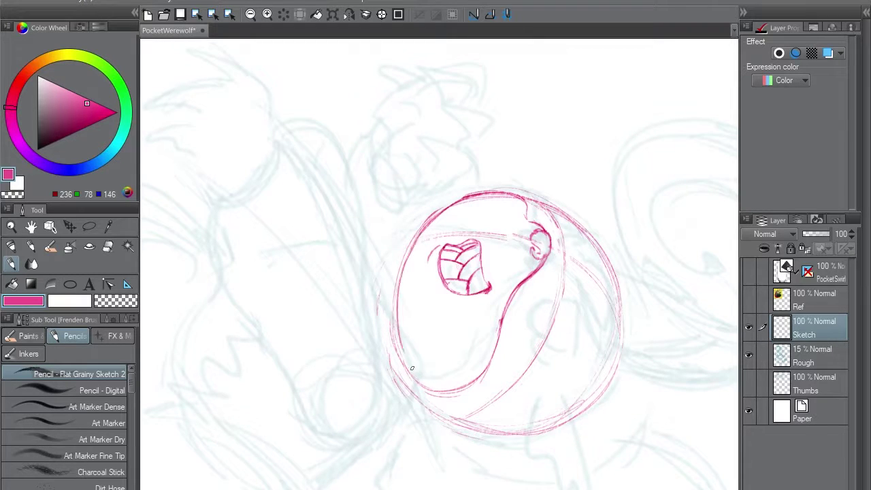
mouse_move(422, 231)
left_mouse_down()
mouse_move(437, 392)
mouse_move(482, 378)
left_mouse_up()
left_click_drag(406, 349, 439, 388)
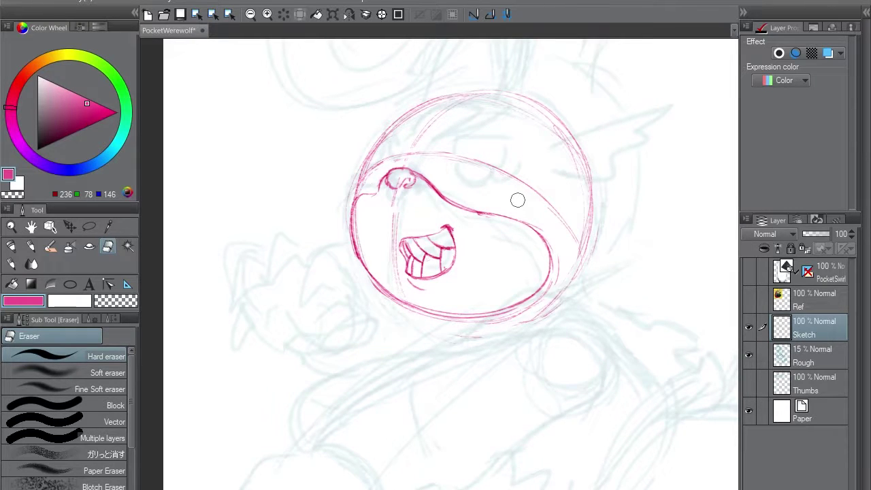
Erase the leftover guideline strokes below the lower jaw and behind the cheek.
key("p")
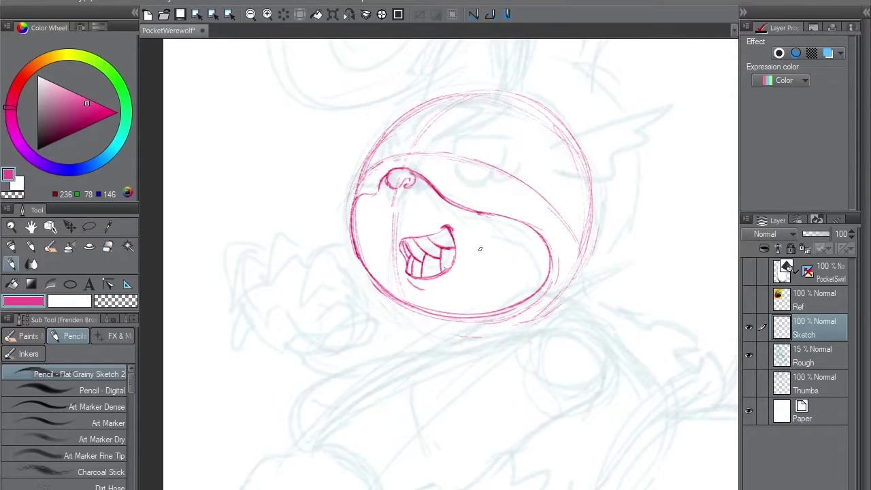
key("e")
key("p")
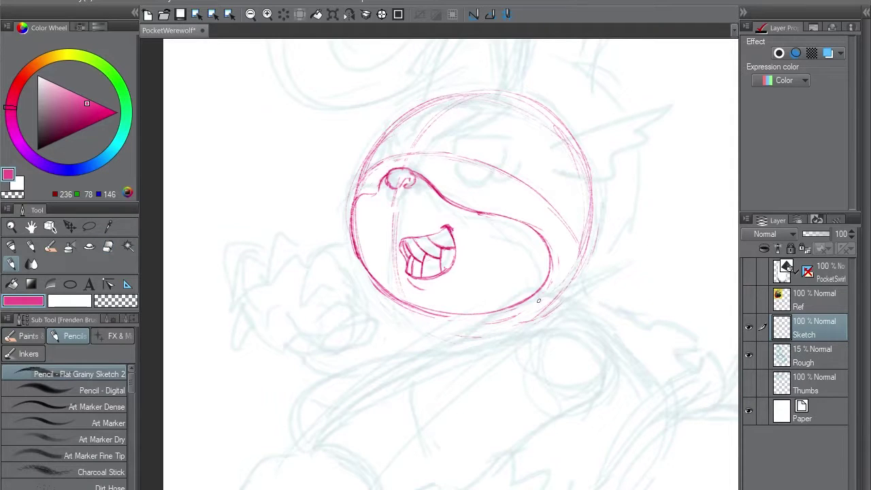
key("e")
left_click_drag(499, 324, 477, 337)
left_click_drag(518, 324, 575, 279)
Try to redraw the rear head curve from the head circle down to the lower jaw.
key("p")
left_click_drag(571, 207, 537, 317)
key("ctrl+z")
left_click_drag(566, 283, 527, 320)
key("ctrl+z")
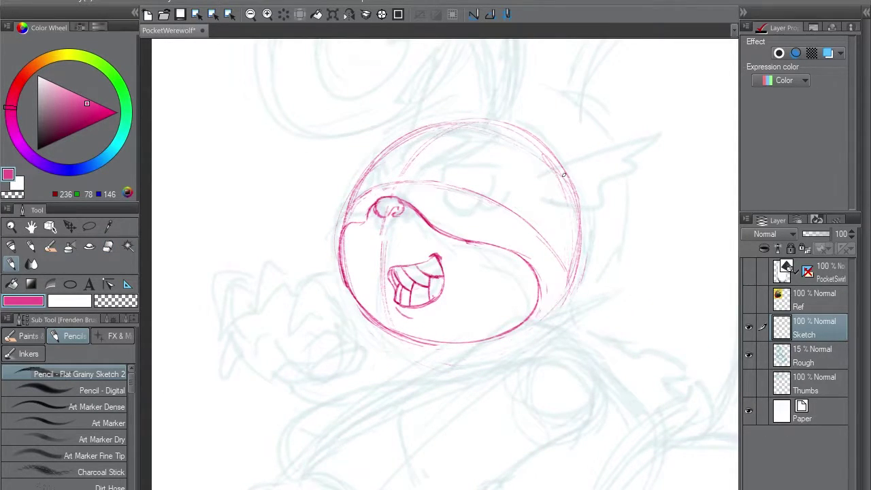
left_click_drag(563, 175, 550, 310)
key("ctrl+z")
left_click_drag(575, 192, 552, 309)
left_click_drag(569, 269, 518, 327)
left_click_drag(574, 253, 561, 288)
key("e")
Hide the Rough layer and replace the last rear cheek strokes with a new curve joining the head circle to the jaw.
left_click(748, 354)
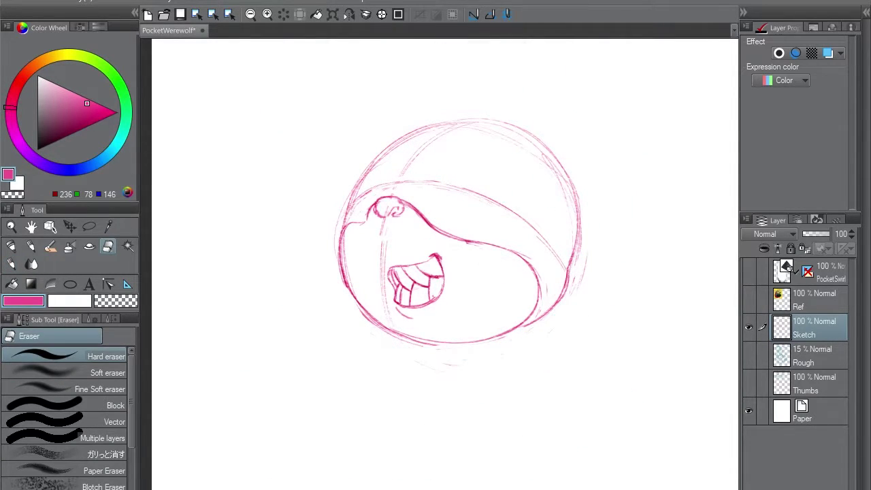
key("ctrl+z")
key("ctrl+z")
key("ctrl+z")
key("p")
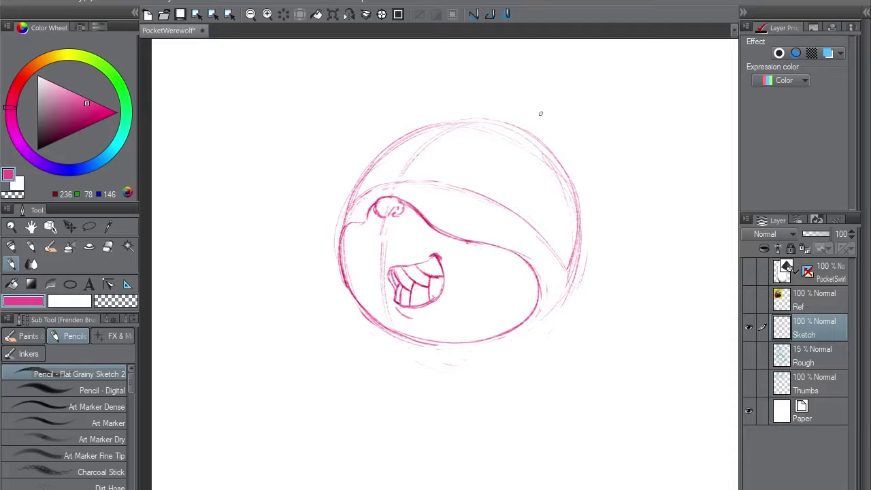
left_click_drag(577, 255, 541, 311)
mouse_move(577, 238)
left_mouse_down()
mouse_move(522, 327)
mouse_move(432, 376)
mouse_move(342, 311)
left_mouse_up()
Reinforce the lower face contour and darken the outline of the nose.
mouse_move(411, 218)
left_mouse_down()
mouse_move(350, 315)
mouse_move(388, 418)
left_mouse_up()
key("ctrl+z")
left_click_drag(349, 314, 375, 405)
left_click(382, 14)
mouse_move(385, 215)
left_mouse_down()
mouse_move(379, 200)
mouse_move(396, 197)
mouse_move(402, 212)
left_mouse_up()
key("ctrl+z")
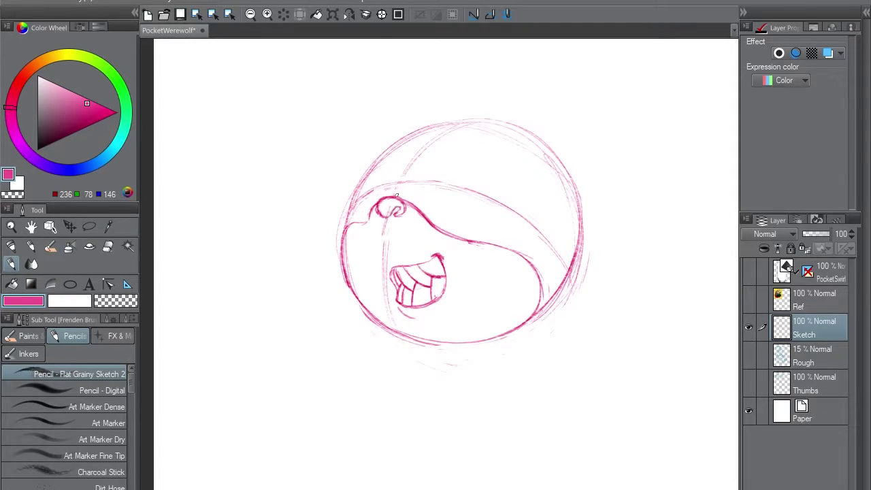
Try to sketch two round eyes on the brow guideline, using the Rough layer as a guide.
left_click(748, 299)
left_click(749, 299)
left_click(748, 354)
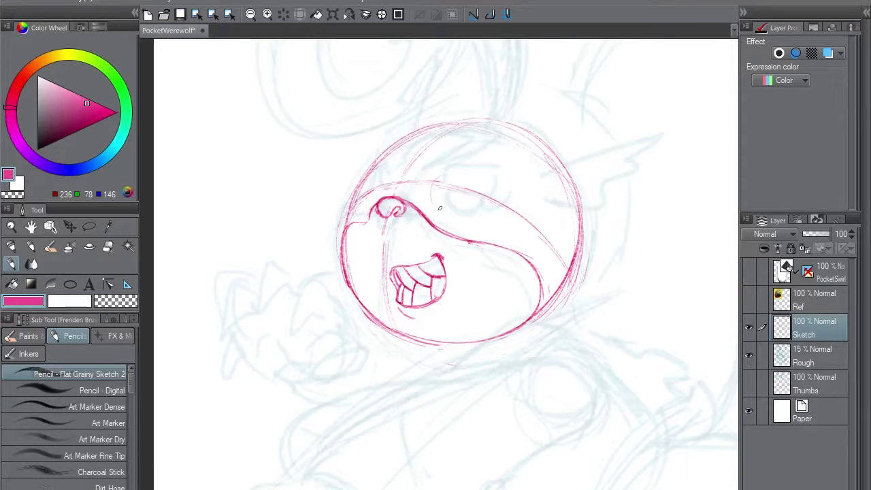
left_click_drag(449, 173, 436, 203)
key("ctrl+z")
mouse_move(446, 170)
left_mouse_down()
mouse_move(436, 202)
mouse_move(455, 208)
left_mouse_up()
mouse_move(381, 174)
left_mouse_down()
mouse_move(376, 197)
mouse_move(385, 192)
left_mouse_up()
key("ctrl+z")
left_click(748, 354)
Mirror the canvas view and undo both eye circles.
left_click(349, 14)
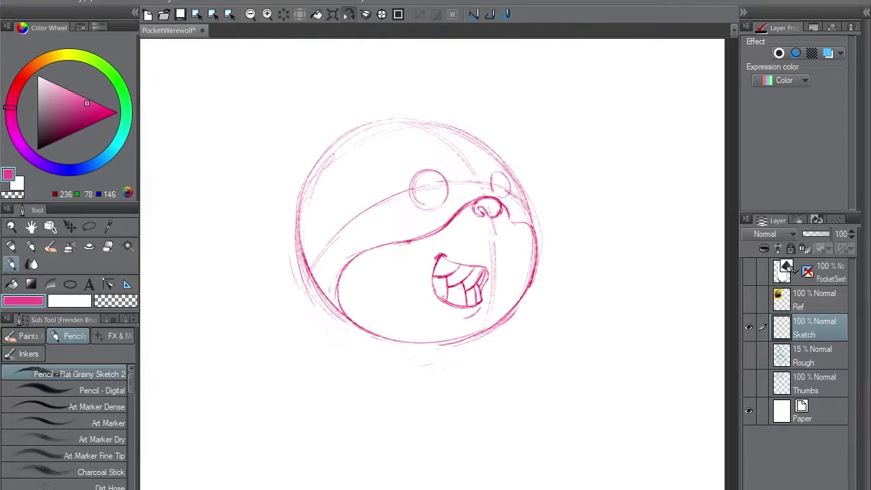
key("ctrl+z")
key("ctrl+z")
left_click_drag(592, 186, 537, 221)
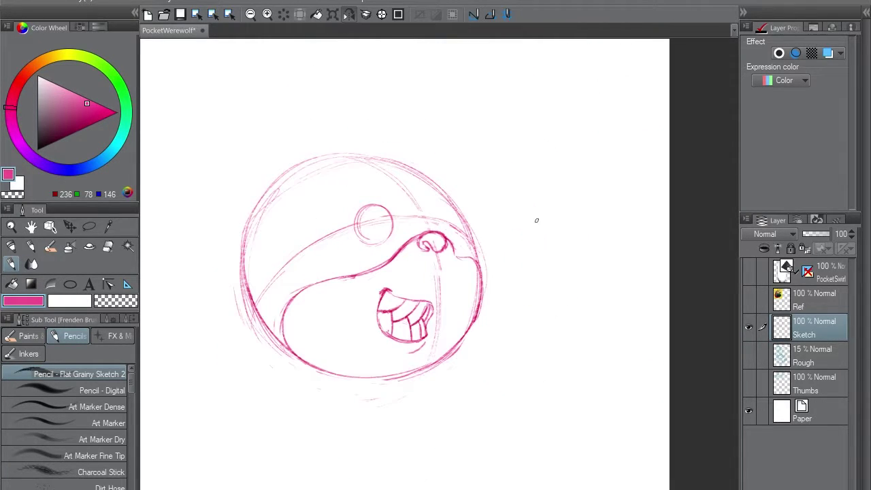
key("ctrl+z")
key("ctrl+z")
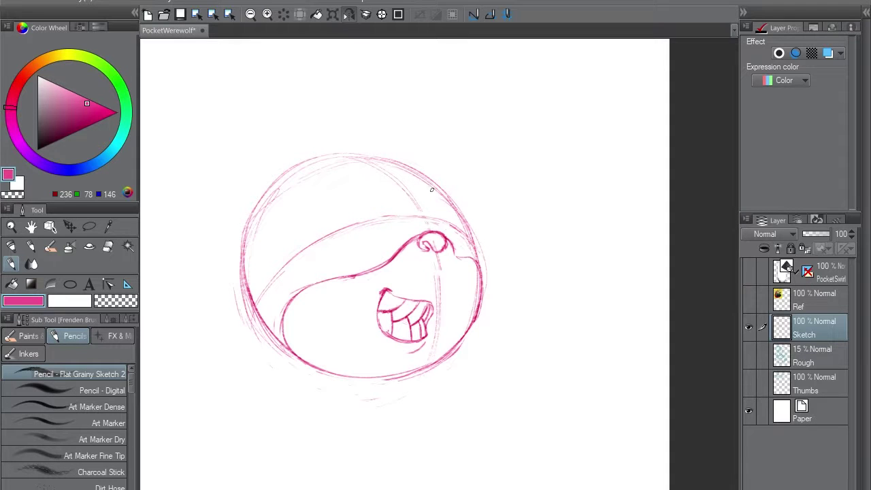
Redraw the contour between the far brow and the muzzle beside the nose, erasing overlapping strokes.
mouse_move(437, 191)
left_mouse_down()
mouse_move(474, 258)
mouse_move(440, 238)
mouse_move(427, 242)
mouse_move(434, 239)
left_mouse_up()
key("e")
left_click(381, 14)
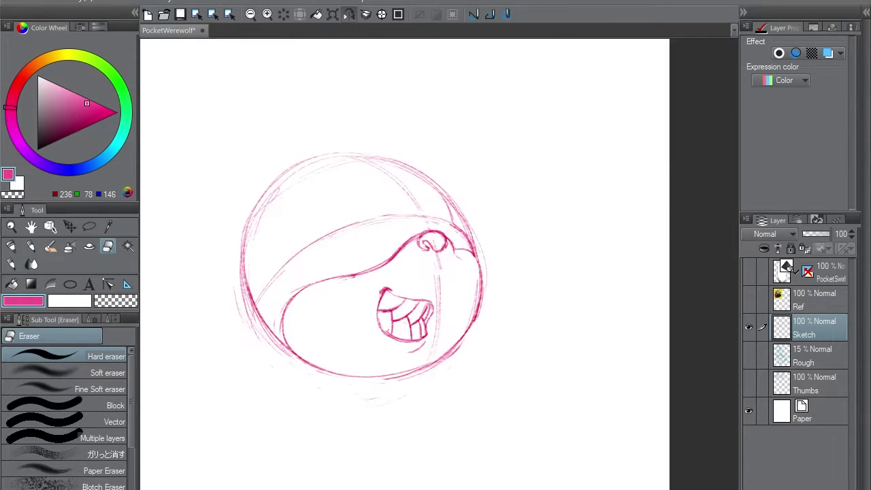
key("p")
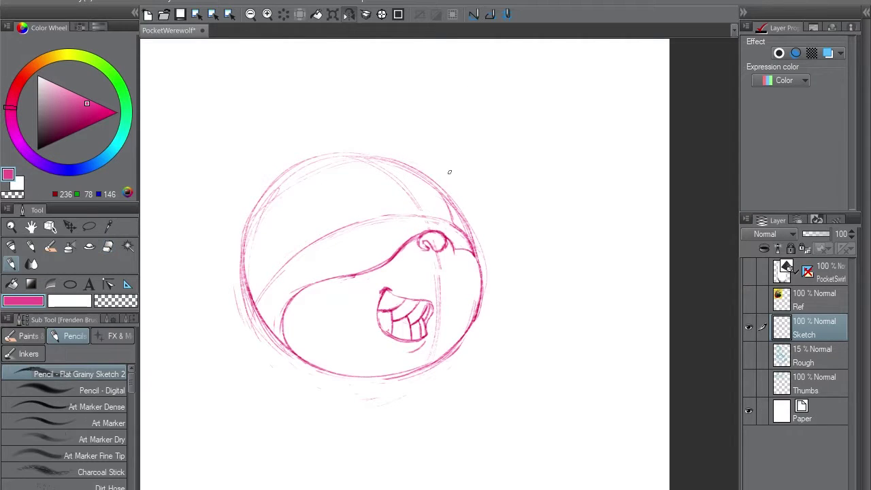
key("ctrl+z")
mouse_move(453, 227)
left_mouse_down()
mouse_move(437, 216)
mouse_move(453, 228)
left_mouse_up()
Draw a round near eye and a narrower far eye on the brow guideline above the nose.
left_click_drag(387, 205, 392, 232)
key("ctrl+z")
key("ctrl+z")
mouse_move(379, 200)
left_mouse_down()
mouse_move(383, 231)
mouse_move(391, 232)
mouse_move(401, 214)
left_mouse_up()
left_click_drag(439, 209, 437, 226)
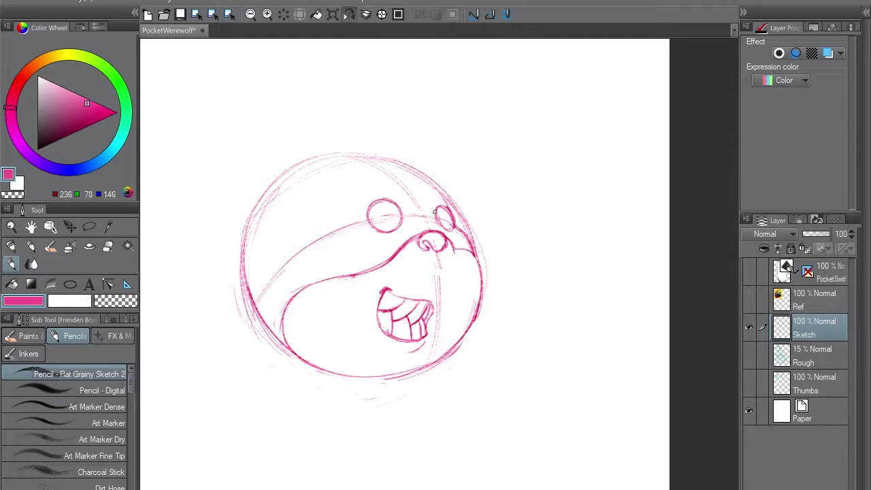
Unmirror the canvas view and sketch a rounded block-shaped eyebrow above the near eye.
key("h")
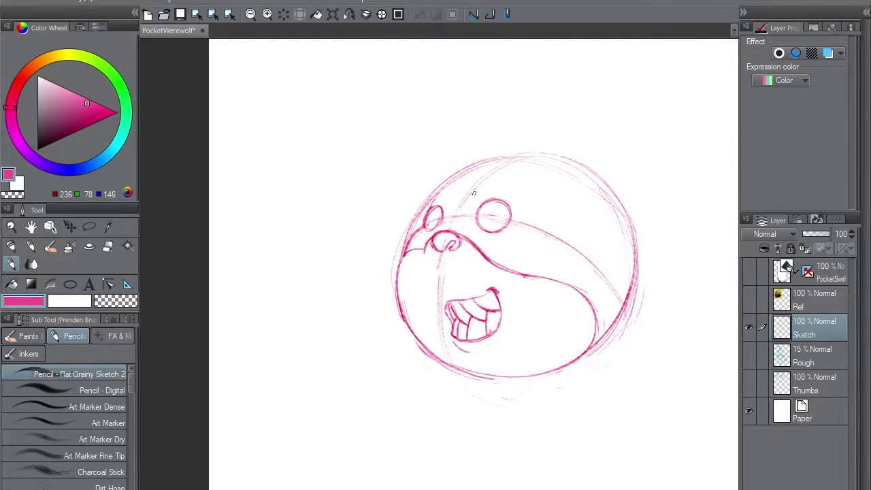
mouse_move(473, 193)
left_mouse_down()
mouse_move(472, 212)
mouse_move(520, 201)
mouse_move(525, 190)
left_mouse_up()
mouse_move(481, 179)
left_mouse_down()
mouse_move(468, 194)
mouse_move(514, 171)
mouse_move(524, 201)
mouse_move(514, 171)
left_mouse_up()
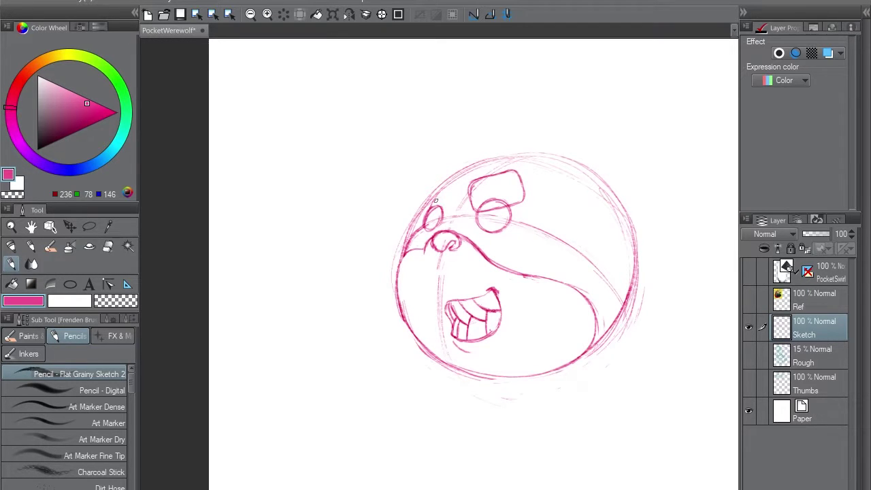
key("ctrl+z")
mouse_move(426, 191)
left_mouse_down()
mouse_move(450, 205)
mouse_move(437, 212)
mouse_move(443, 219)
left_mouse_up()
mouse_move(443, 219)
left_mouse_down()
mouse_move(451, 207)
mouse_move(435, 186)
mouse_move(436, 222)
mouse_move(450, 202)
mouse_move(446, 185)
mouse_move(451, 206)
left_mouse_up()
left_click(349, 15)
key("ctrl+z")
key("ctrl+z")
key("ctrl+z")
left_click(349, 14)
key("ctrl+z")
key("ctrl+z")
key("ctrl+z")
key("ctrl+z")
key("ctrl+z")
Sketch a rounded block-shaped eyebrow above the far eye, working in the mirrored view.
left_click_drag(449, 191, 425, 189)
key("e")
left_click(348, 15)
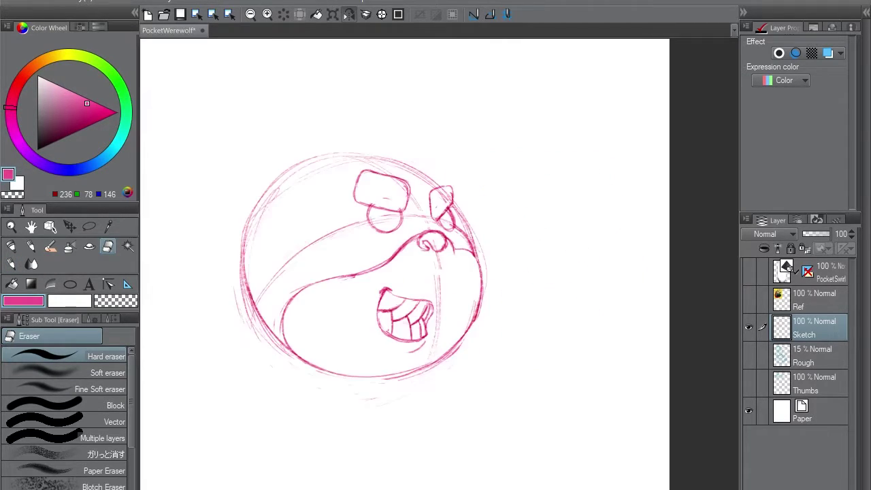
key("ctrl+z")
key("ctrl+z")
key("p")
key("e")
key("p")
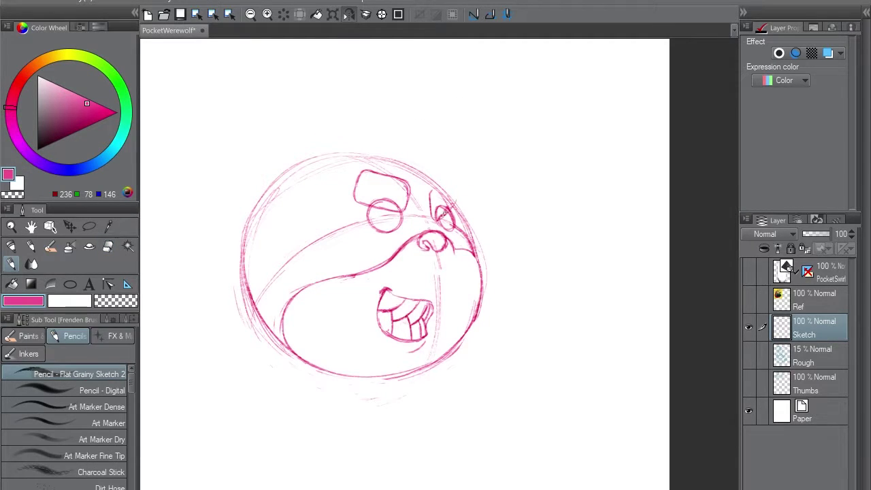
left_click_drag(429, 198, 454, 198)
Unmirror the canvas view, lasso the far eyebrow, transform it with a slight tilt and narrowing, and deselect.
key("h")
key("m")
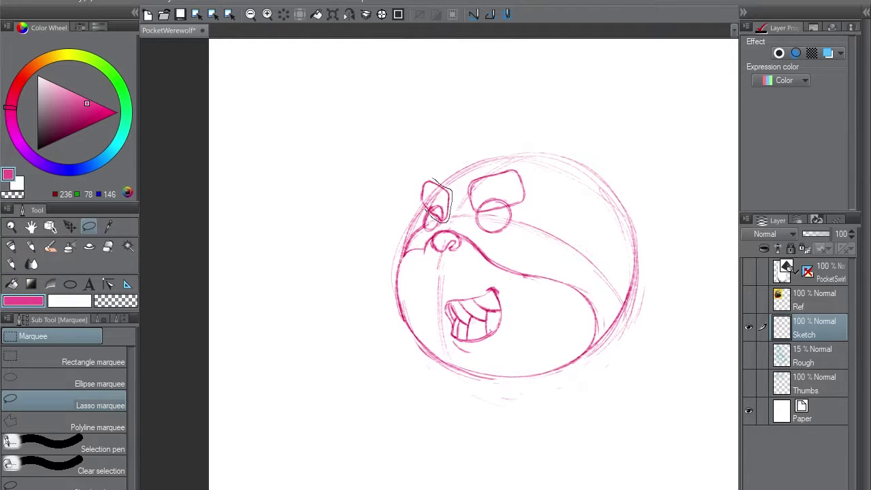
left_click_drag(433, 180, 432, 178)
key("ctrl+t")
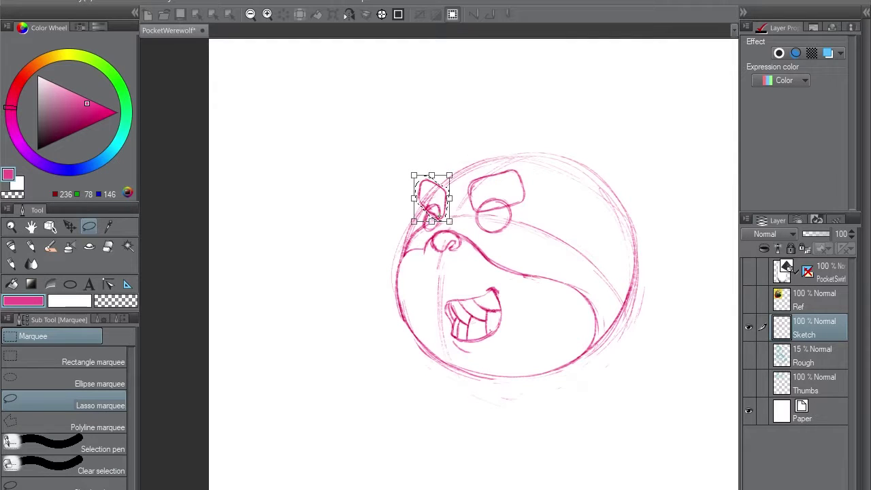
left_click_drag(457, 170, 454, 167)
mouse_move(432, 198)
left_mouse_down()
mouse_move(442, 214)
mouse_move(416, 199)
left_mouse_up()
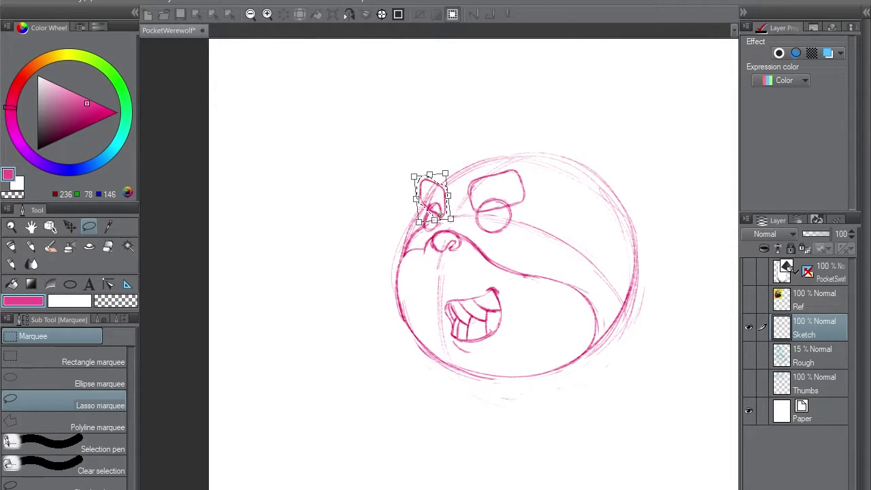
key("Return")
key("ctrl+d")
key("p")
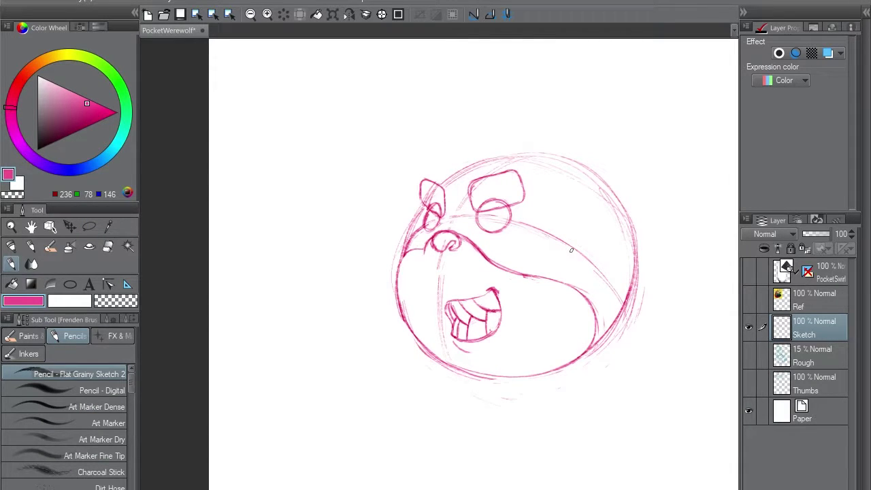
Redraw the far eyebrow with a lower, flatter upper edge, erase the eye lines overlapping both brows, and save the file.
key("e")
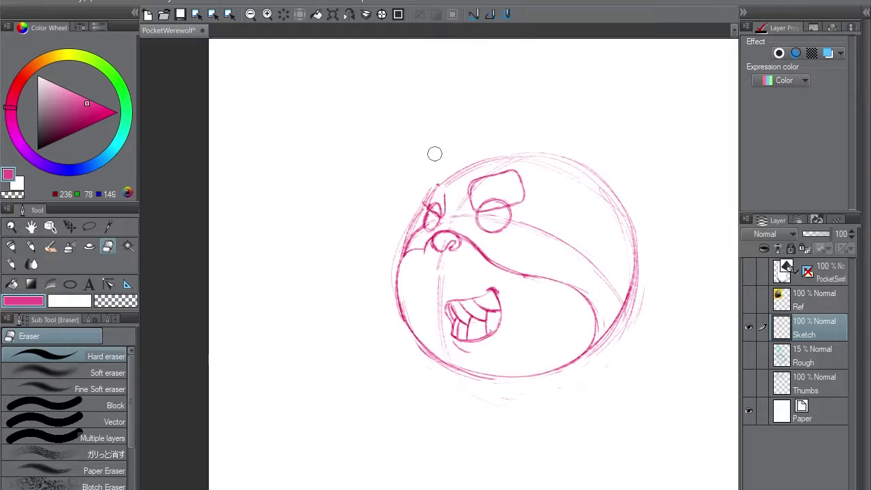
key("p")
mouse_move(440, 185)
left_mouse_down()
mouse_move(422, 185)
mouse_move(437, 188)
mouse_move(421, 202)
mouse_move(437, 186)
mouse_move(441, 217)
left_mouse_up()
key("e")
left_click_drag(429, 207, 434, 204)
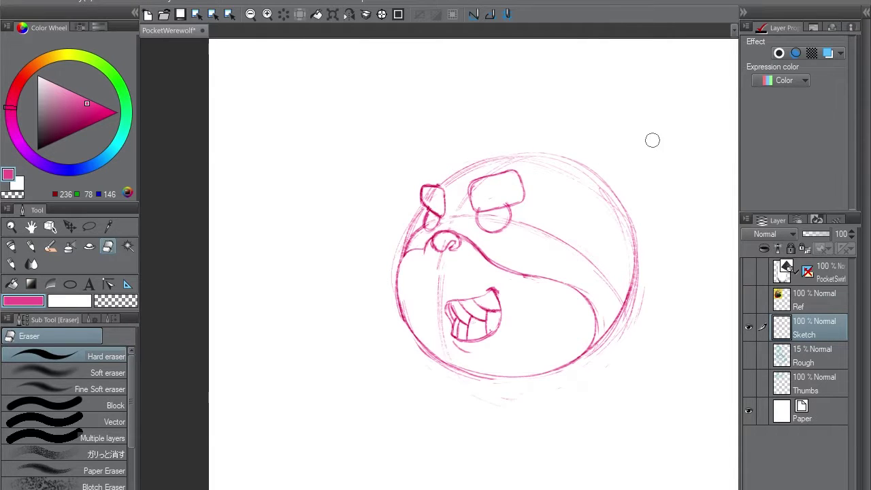
key("p")
key("ctrl+s")
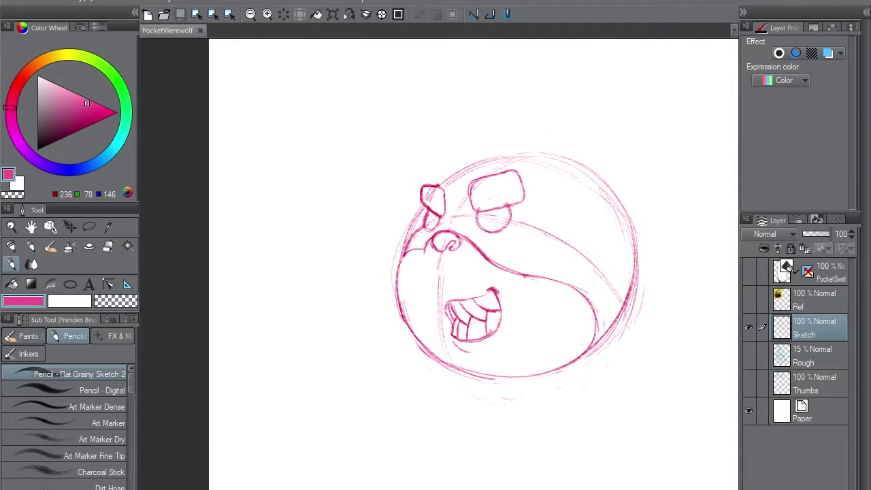
Redraw the muzzle's rear contour as a rounder cheek curve and erase the old line.
mouse_move(517, 265)
left_mouse_down()
mouse_move(481, 167)
mouse_move(558, 175)
mouse_move(570, 206)
left_mouse_up()
mouse_move(554, 170)
left_mouse_down()
mouse_move(568, 198)
mouse_move(565, 232)
left_mouse_up()
left_click_drag(569, 191, 540, 259)
key("ctrl+z")
key("ctrl+z")
mouse_move(536, 170)
left_mouse_down()
mouse_move(562, 224)
mouse_move(518, 268)
left_mouse_up()
mouse_move(518, 269)
left_mouse_down()
mouse_move(516, 285)
mouse_move(507, 224)
left_mouse_up()
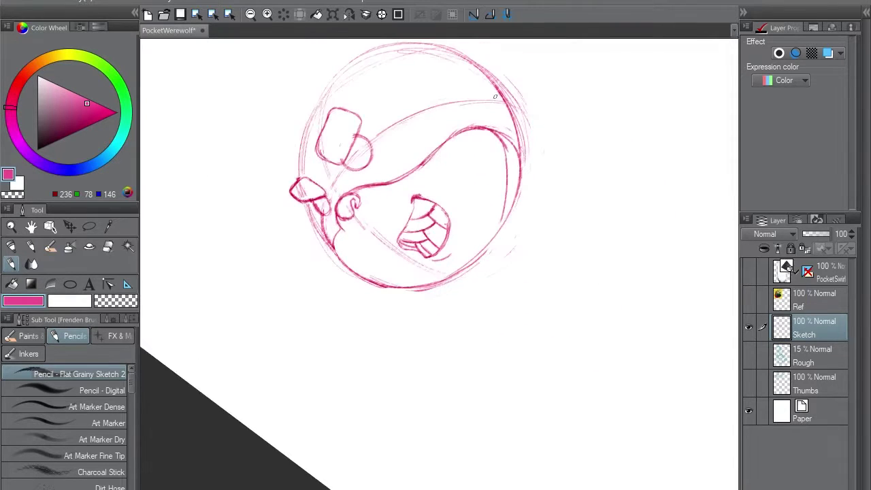
left_click_drag(500, 132, 491, 238)
left_click_drag(502, 207, 479, 254)
key("e")
left_click_drag(511, 158, 511, 139)
key("ctrl+@")
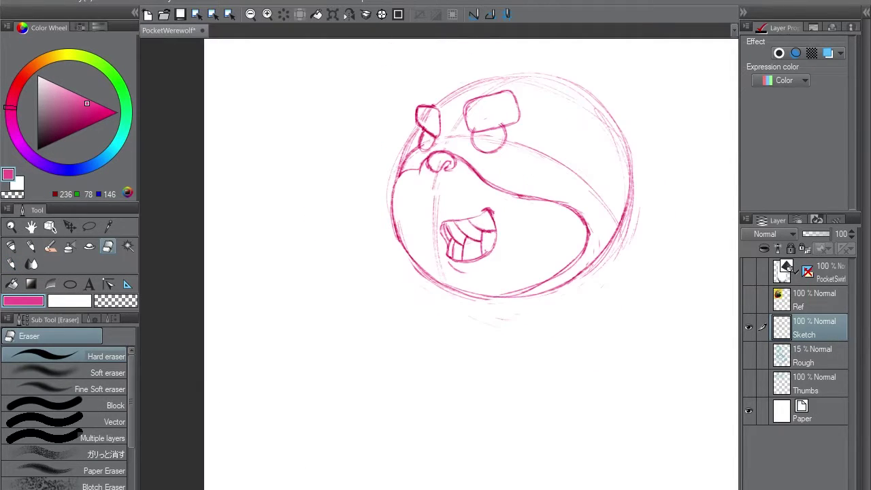
key("p")
mouse_move(394, 235)
left_mouse_down()
mouse_move(397, 174)
mouse_move(412, 244)
left_mouse_up()
key("ctrl+z")
left_click_drag(397, 206, 445, 283)
key("ctrl+z")
key("ctrl+z")
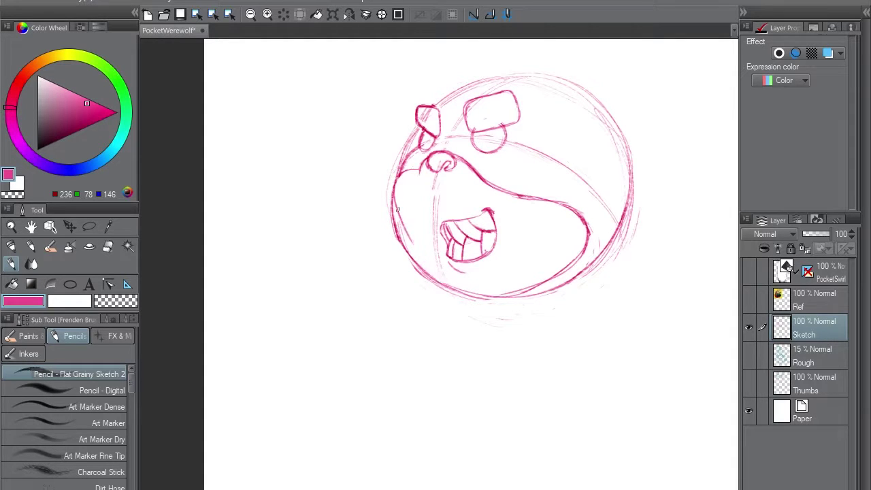
left_click_drag(397, 208, 448, 284)
key("ctrl+z")
Redraw the muzzle's front contour slightly inward and erase the old outer line.
mouse_move(394, 192)
left_mouse_down()
mouse_move(404, 233)
mouse_move(434, 275)
mouse_move(390, 193)
mouse_move(397, 234)
mouse_move(430, 278)
left_mouse_up()
key("e")
left_click_drag(453, 148, 521, 179)
key("ctrl+z")
key("ctrl+z")
key("p")
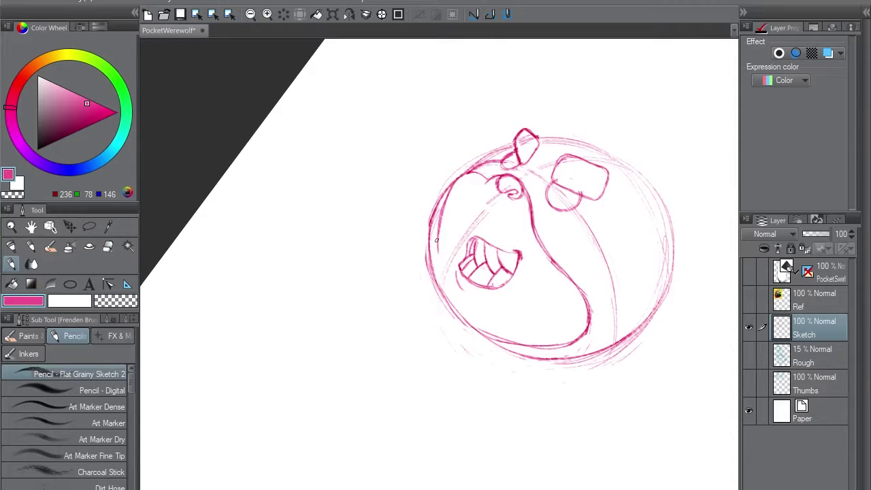
mouse_move(436, 241)
left_mouse_down()
mouse_move(447, 301)
mouse_move(434, 272)
left_mouse_up()
key("e")
mouse_move(451, 181)
left_mouse_down()
mouse_move(429, 225)
mouse_move(430, 259)
mouse_move(439, 296)
left_mouse_up()
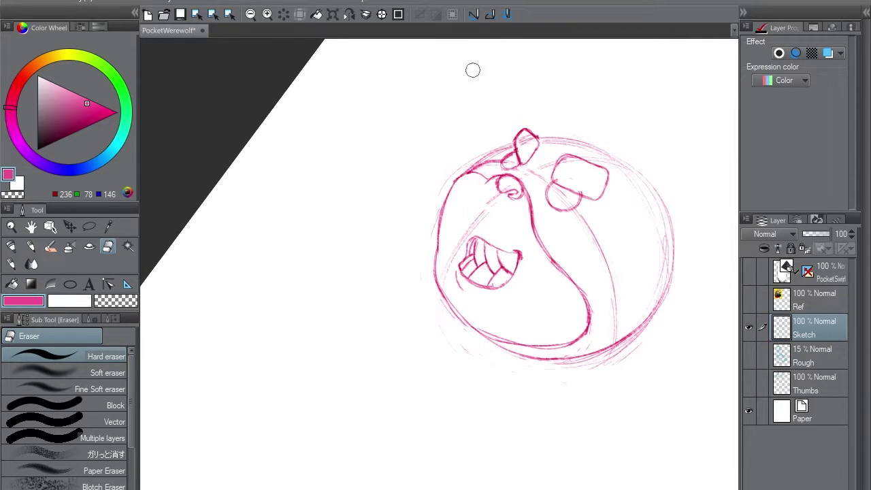
key("ctrl+at")
Touch up the muzzle's rear curve in the mirrored view, and show the Rough layer again in the normal view.
key("h")
key("p")
left_click_drag(453, 149, 554, 261)
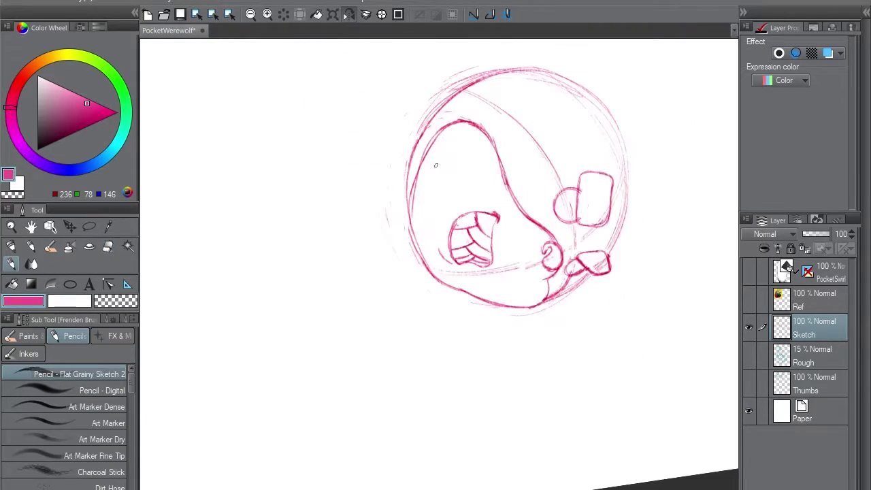
mouse_move(455, 123)
left_mouse_down()
mouse_move(415, 218)
mouse_move(426, 263)
mouse_move(422, 155)
left_mouse_up()
key("ctrl+at")
key("h")
left_click(748, 355)
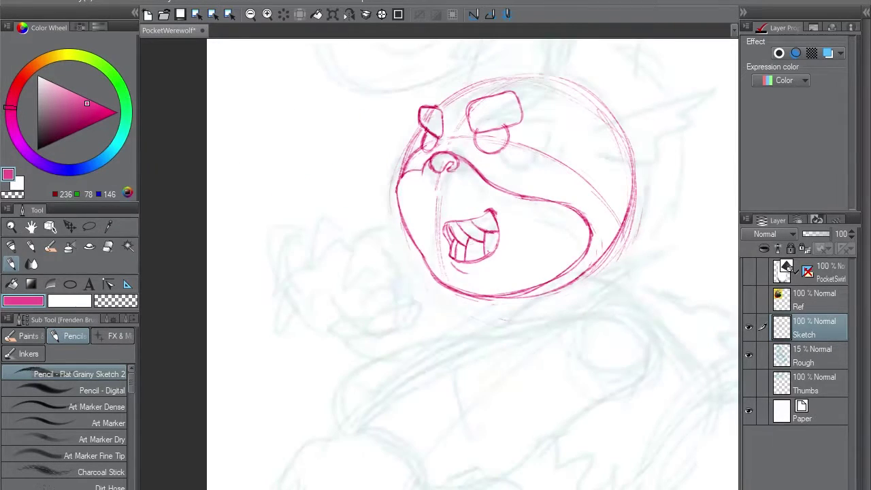
Erase and redraw the dividing lines of the teeth inside the grinning mouth.
key("e")
mouse_move(470, 238)
left_mouse_down()
mouse_move(481, 241)
mouse_move(457, 226)
left_mouse_up()
key("p")
left_click_drag(471, 228, 465, 248)
key("e")
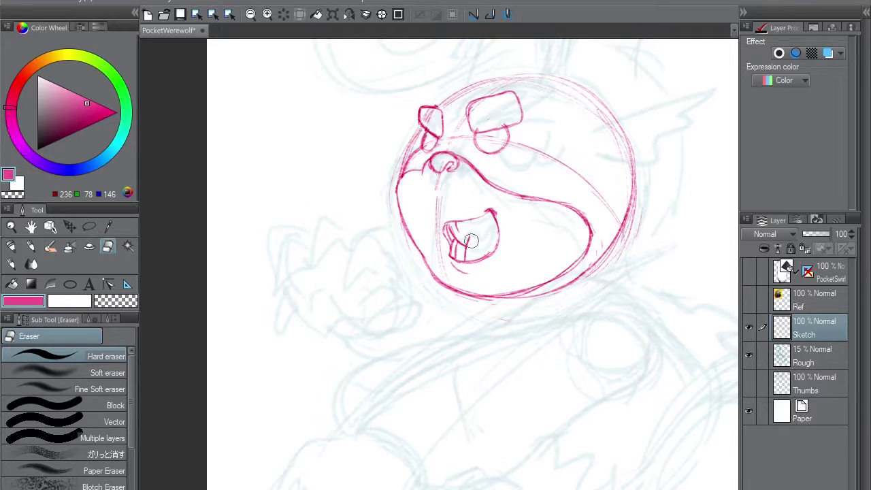
key("p")
mouse_move(468, 225)
left_mouse_down()
mouse_move(474, 253)
mouse_move(481, 243)
mouse_move(454, 235)
mouse_move(461, 239)
mouse_move(457, 221)
mouse_move(445, 236)
left_mouse_up()
key("e")
key("p")
key("e")
key("p")
key("e")
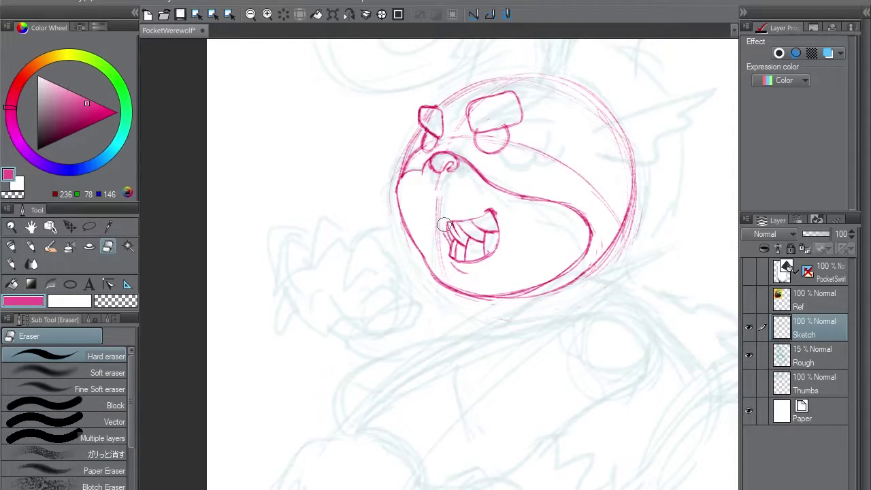
Redraw the front corner of the grinning mouth as a sharper point.
key("p")
key("ctrl+z")
mouse_move(451, 221)
left_mouse_down()
mouse_move(439, 219)
mouse_move(442, 231)
left_mouse_up()
key("e")
key("g")
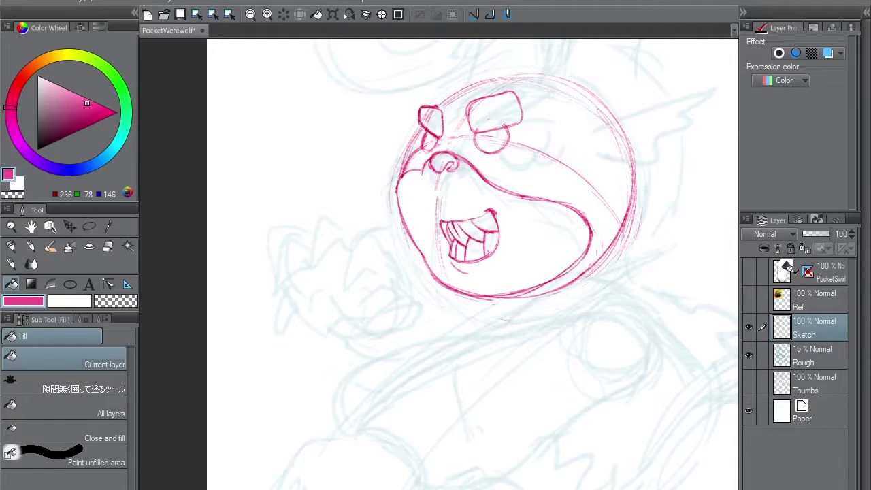
key("p")
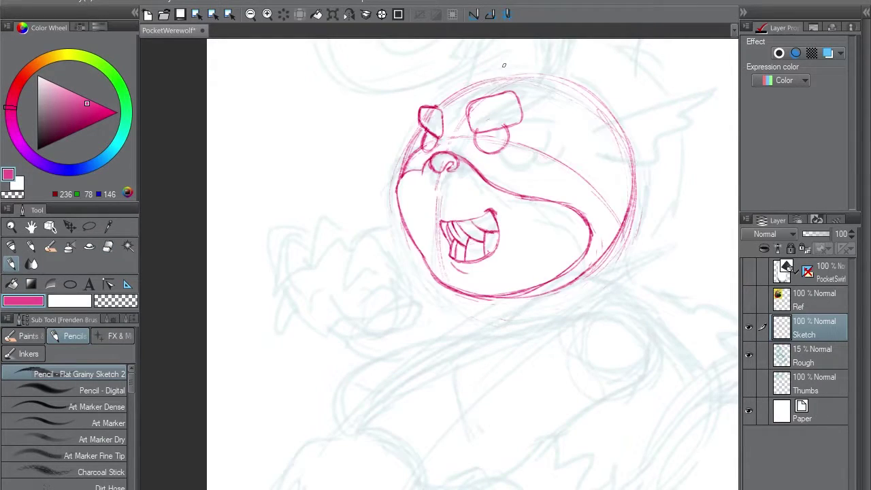
Lasso the whole grinning mouth, delete it from the Sketch layer and clear the selection.
key("m")
mouse_move(434, 236)
left_mouse_down()
mouse_move(509, 252)
mouse_move(450, 274)
left_mouse_up()
key("Delete")
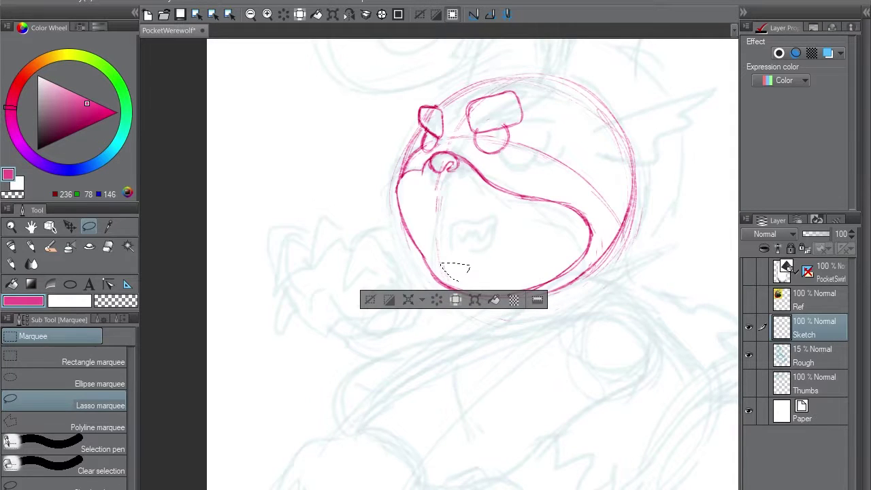
key("Delete")
key("ctrl+d")
key("p")
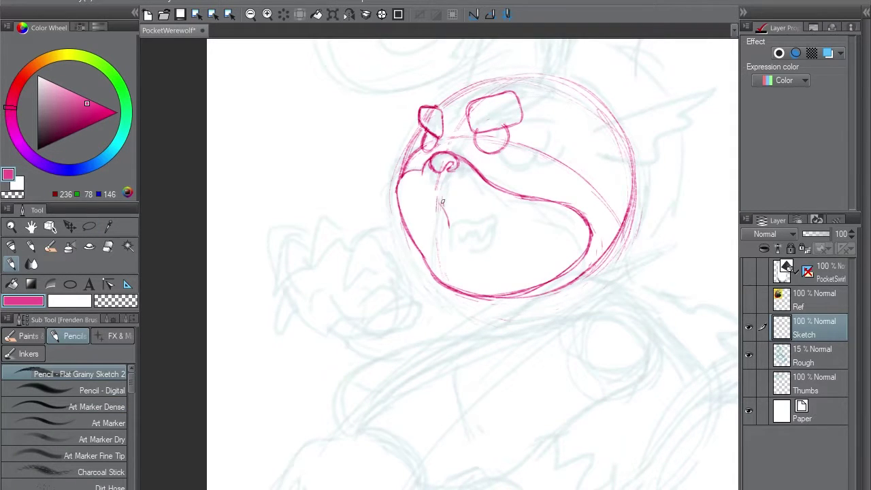
left_click_drag(442, 203, 474, 198)
mouse_move(484, 193)
left_mouse_down()
mouse_move(482, 209)
mouse_move(452, 228)
mouse_move(474, 200)
left_mouse_up()
key("ctrl+z")
key("ctrl+z")
key("ctrl+z")
mouse_move(478, 198)
left_mouse_down()
mouse_move(482, 222)
mouse_move(464, 232)
left_mouse_up()
key("ctrl+z")
Erase the muzzle's lower front contour and sketch a smaller open mouth with jagged upper teeth below the nose.
key("e")
left_click_drag(443, 278, 510, 298)
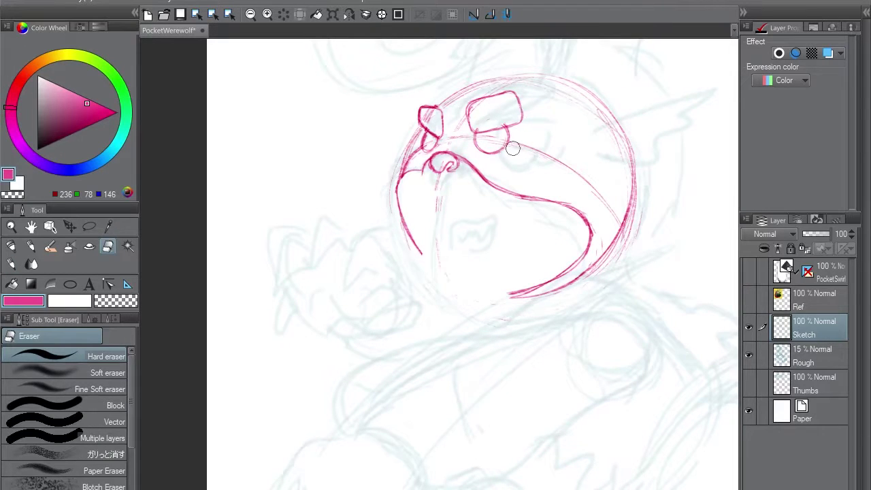
key("p")
mouse_move(460, 236)
left_mouse_down()
mouse_move(472, 205)
mouse_move(495, 224)
mouse_move(464, 238)
mouse_move(473, 206)
mouse_move(469, 217)
mouse_move(449, 216)
left_mouse_up()
key("ctrl+z")
key("ctrl+z")
key("ctrl+z")
key("ctrl+z")
key("ctrl+z")
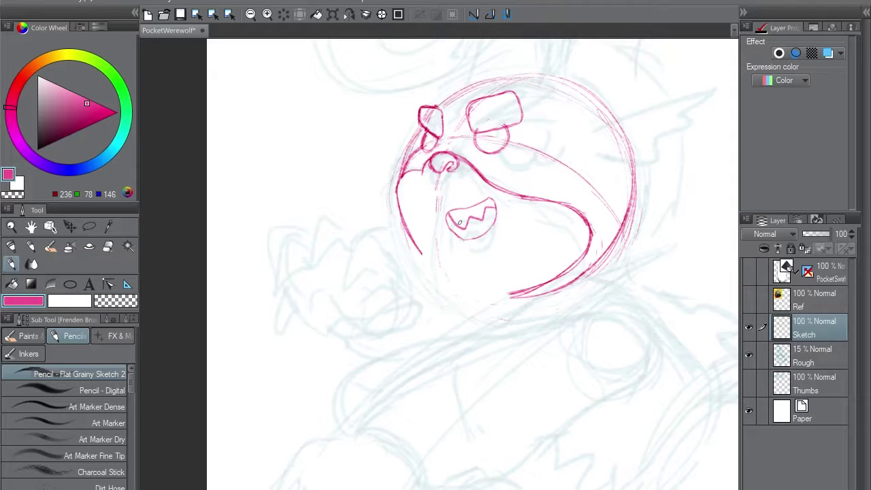
Refine the mouth with larger pointed upper teeth and a jagged row of lower teeth.
key("ctrl+z")
mouse_move(457, 206)
left_mouse_down()
mouse_move(452, 222)
mouse_move(491, 203)
mouse_move(471, 234)
mouse_move(454, 227)
left_mouse_up()
key("ctrl+z")
key("ctrl+z")
key("e")
mouse_move(402, 184)
left_mouse_down()
mouse_move(495, 196)
mouse_move(487, 200)
left_mouse_up()
key("p")
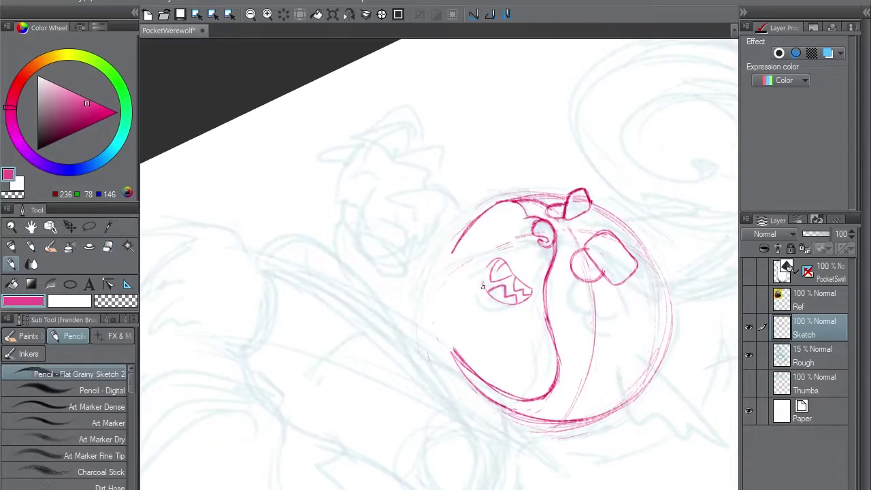
left_click_drag(484, 287, 485, 271)
key("ctrl+z")
left_click(381, 15)
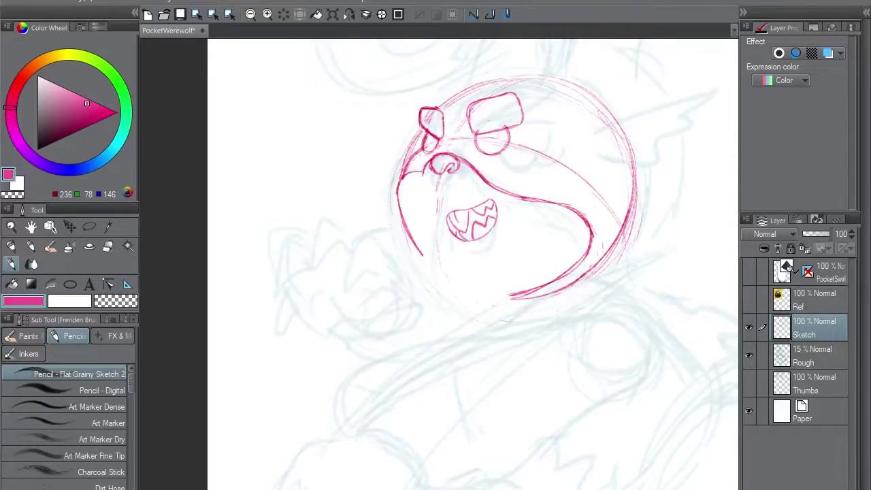
key("e")
key("p")
Draw a curved, crescent-shaped eyelash at the outer corner of the near eye.
left_click(749, 327)
left_click(748, 327)
key("ctrl+z")
key("ctrl+z")
mouse_move(510, 135)
left_mouse_down()
mouse_move(534, 129)
mouse_move(536, 119)
left_mouse_up()
key("ctrl+z")
mouse_move(512, 135)
left_mouse_down()
mouse_move(533, 136)
mouse_move(534, 117)
left_mouse_up()
left_click_drag(513, 136, 536, 123)
Draw a matching curved eyelash beside the far eye and erase the guideline inside the near eye.
mouse_move(420, 111)
left_mouse_down()
mouse_move(418, 140)
mouse_move(411, 135)
mouse_move(439, 121)
mouse_move(413, 117)
mouse_move(467, 84)
mouse_move(415, 117)
mouse_move(431, 128)
mouse_move(418, 134)
mouse_move(413, 119)
mouse_move(425, 140)
left_mouse_up()
key("ctrl+z")
key("ctrl+z")
key("ctrl+z")
key("ctrl+z")
key("ctrl+z")
key("ctrl+z")
key("ctrl+z")
key("ctrl+z")
key("ctrl+z")
key("e")
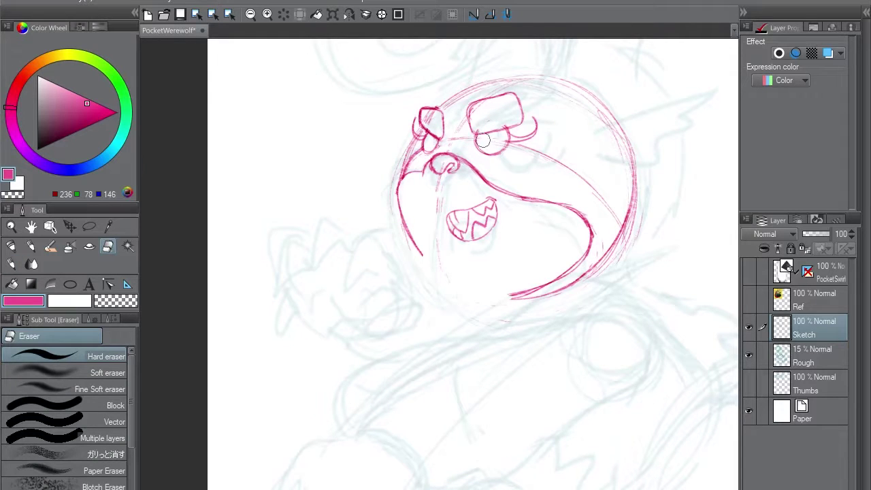
Sketch a curved lower lip line from the muzzle's front contour back to its lower edge.
key("p")
left_click_drag(447, 263, 521, 274)
key("ctrl+z")
left_click_drag(454, 267, 533, 284)
left_click_drag(426, 257, 453, 270)
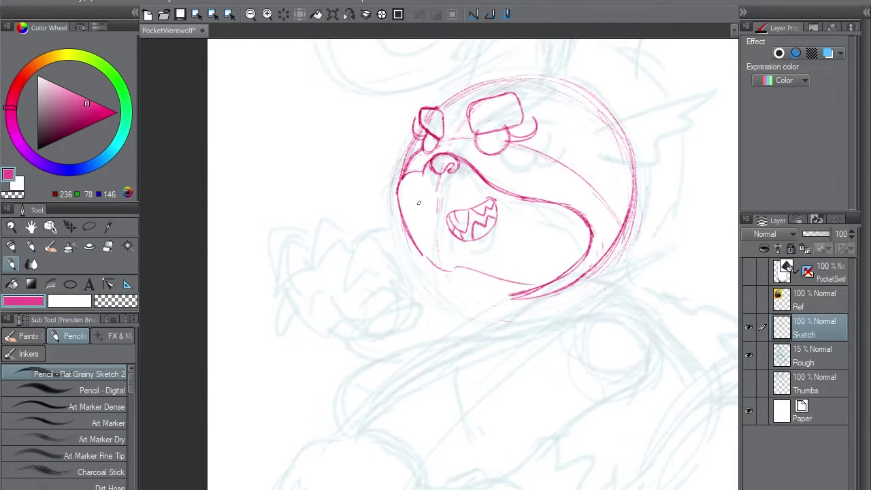
Redraw the lower lip line with a deeper dip and sketch a slanted chin line beneath it.
left_click_drag(420, 202, 484, 213)
key("ctrl+z")
key("ctrl+z")
mouse_move(451, 285)
left_mouse_down()
mouse_move(473, 335)
mouse_move(445, 247)
mouse_move(470, 340)
left_mouse_up()
key("ctrl+z")
key("ctrl+z")
left_click(382, 14)
mouse_move(462, 276)
left_mouse_down()
mouse_move(470, 299)
mouse_move(483, 304)
left_mouse_up()
key("ctrl+z")
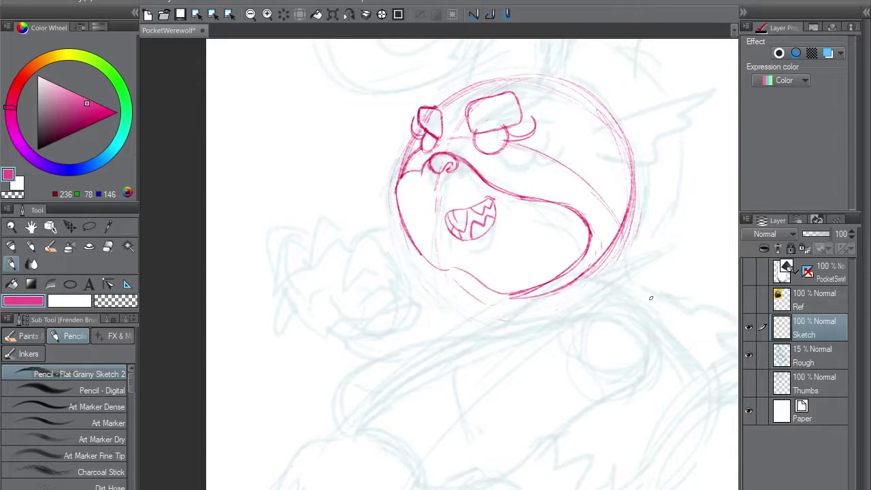
Undo the slanted chin and dipped lower lip lines and try another line along the muzzle's lower edge.
key("ctrl+z")
key("ctrl+z")
key("ctrl+z")
left_click_drag(420, 202, 485, 213)
left_click_drag(446, 273, 473, 351)
key("ctrl+z")
mouse_move(447, 245)
left_mouse_down()
mouse_move(472, 348)
mouse_move(464, 339)
mouse_move(576, 286)
mouse_move(560, 204)
mouse_move(538, 306)
left_mouse_up()
key("ctrl+z")
left_click(381, 14)
left_click(748, 328)
left_click(748, 327)
key("ctrl+z")
left_click_drag(684, 187, 685, 187)
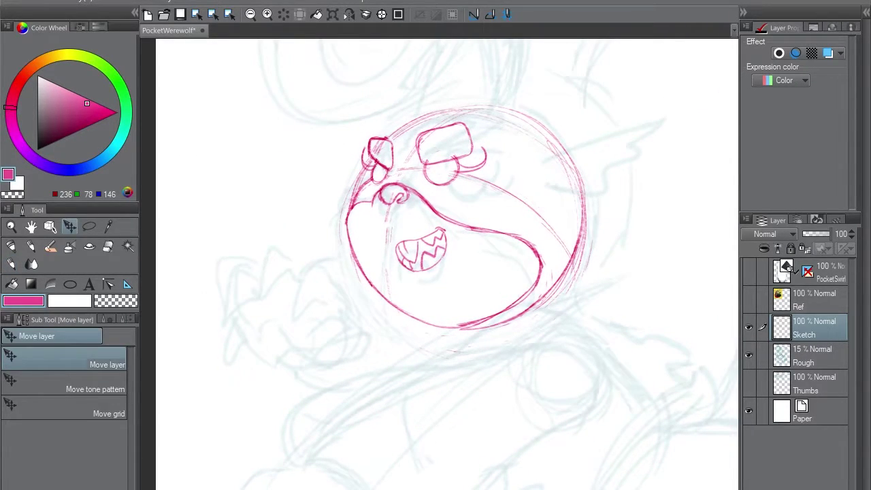
Redraw the top front of the head contour and sketch a pointed tuft rising above the near brow.
left_click_drag(491, 111, 489, 176)
key("minus")
key("e")
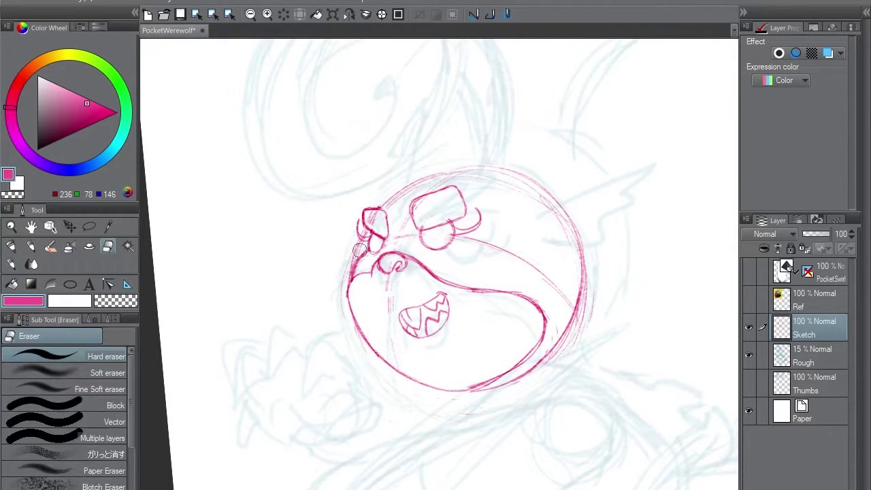
key("p")
key("ctrl+z")
mouse_move(383, 212)
left_mouse_down()
mouse_move(411, 183)
mouse_move(495, 166)
left_mouse_up()
mouse_move(428, 177)
left_mouse_down()
mouse_move(469, 163)
mouse_move(407, 200)
left_mouse_up()
key("ctrl+z")
mouse_move(423, 178)
left_mouse_down()
mouse_move(439, 164)
mouse_move(402, 205)
left_mouse_up()
key("ctrl+z")
key("ctrl+z")
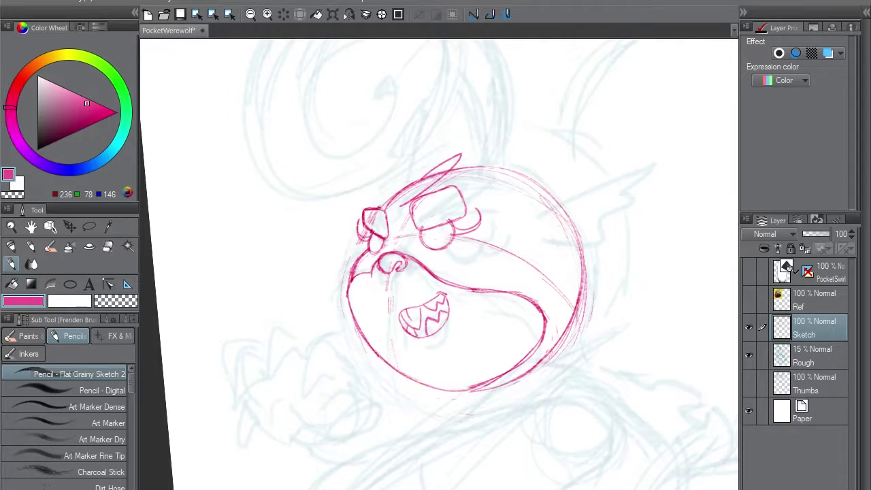
left_click_drag(436, 171, 407, 203)
Place the PocketSwirl 3D disc over the rough swirl above the head and set its layer opacity to 62%.
mouse_move(445, 135)
left_mouse_down()
mouse_move(465, 243)
mouse_move(460, 225)
left_mouse_up()
key("asciicircum")
left_click_drag(461, 94, 455, 146)
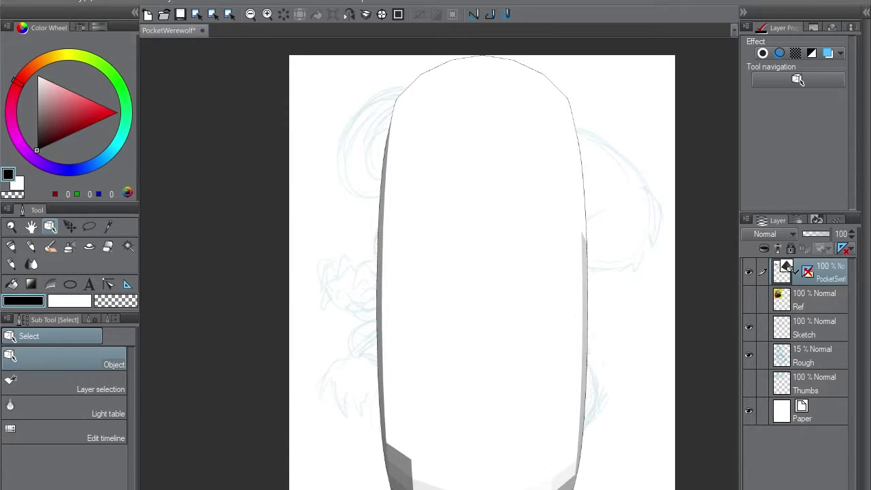
left_click_drag(829, 234, 819, 234)
left_click(820, 300)
left_click(827, 272)
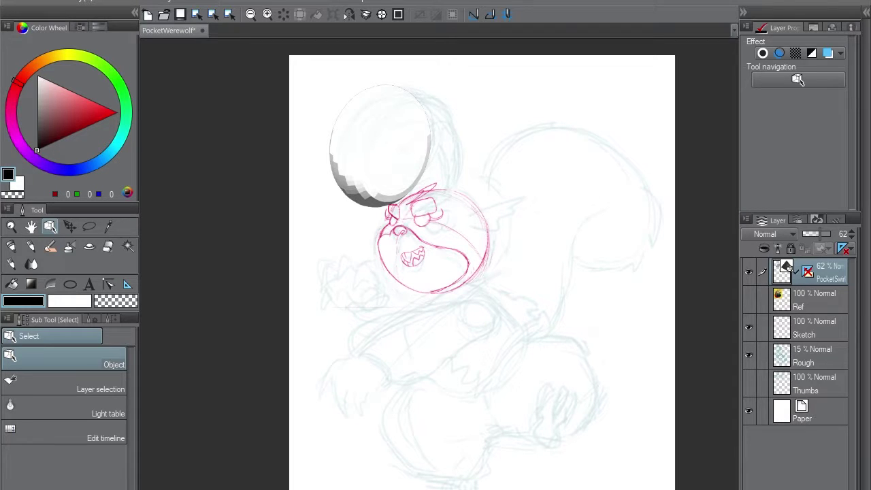
Set the PocketSwirl layer's opacity to 29% and place it beneath the Sketch layer.
left_click(811, 328)
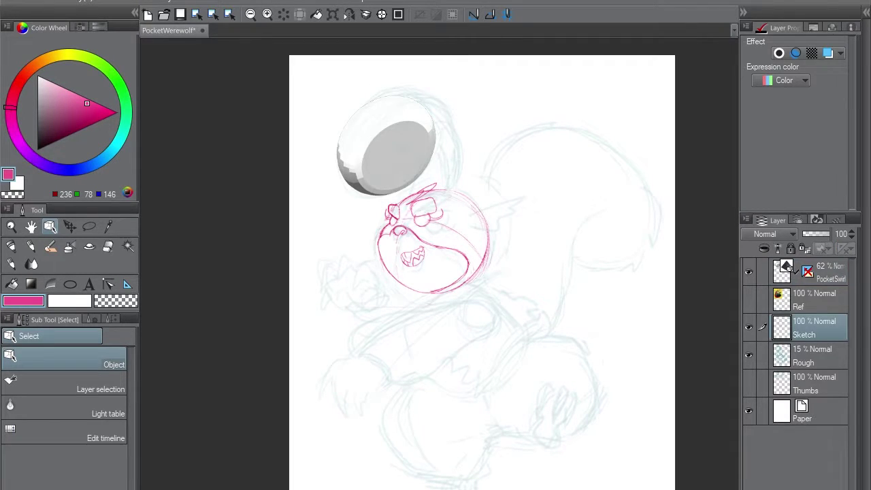
left_click(787, 268)
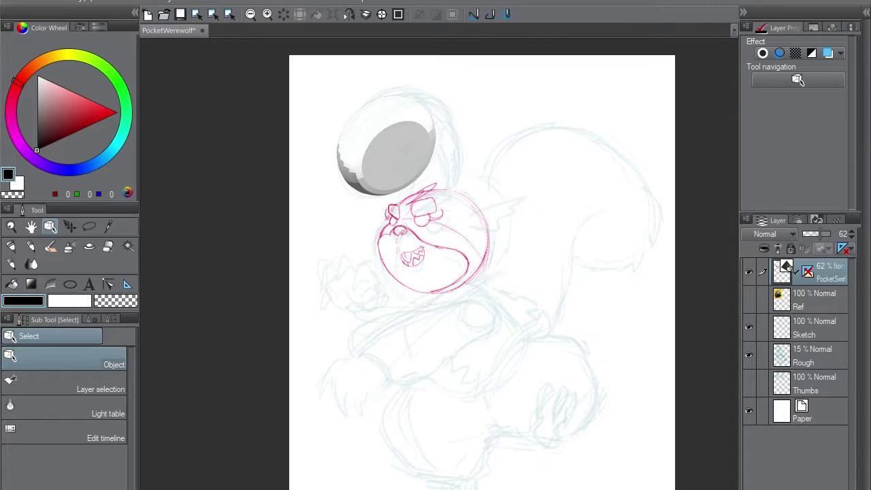
left_click(811, 327)
left_click(811, 273)
left_click(810, 234)
left_click_drag(811, 273, 811, 339)
left_click(810, 300)
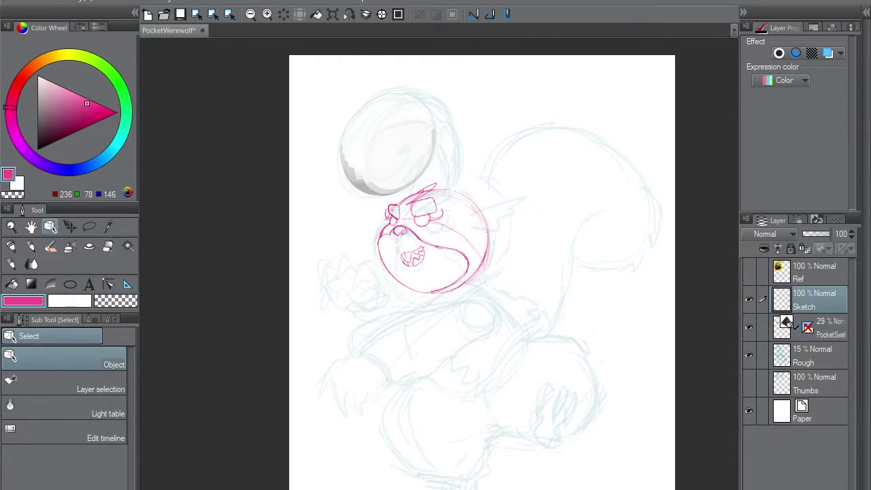
On the Sketch layer, draw the swirl's outer arc rising from the head and looping over the disc, with a short inner arc.
key("ctrl+space")
left_click(408, 151)
left_click(408, 151)
left_click_drag(408, 151, 442, 198)
key("b")
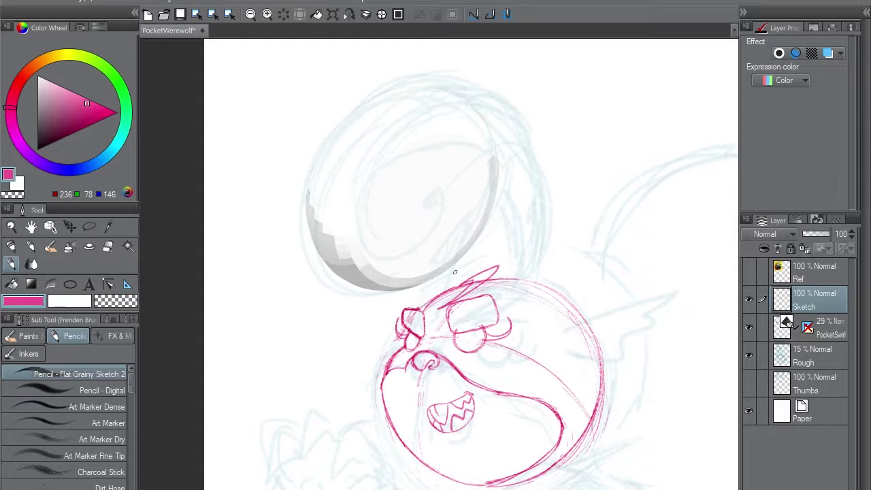
key("ctrl+space")
mouse_move(460, 284)
left_mouse_down()
mouse_move(419, 159)
mouse_move(365, 127)
mouse_move(422, 161)
mouse_move(428, 247)
left_mouse_up()
key("p")
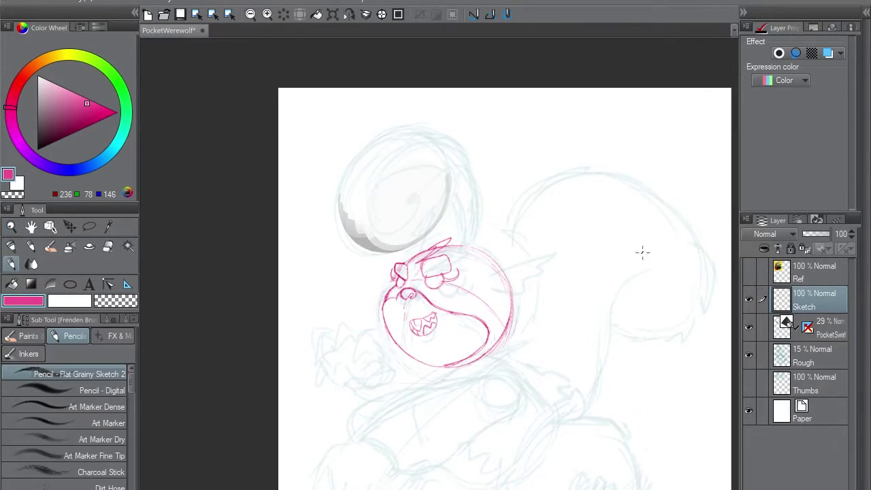
mouse_move(380, 175)
left_mouse_down()
mouse_move(419, 215)
mouse_move(429, 247)
left_mouse_up()
key("ctrl+z")
mouse_move(351, 158)
left_mouse_down()
mouse_move(441, 162)
mouse_move(437, 242)
left_mouse_up()
mouse_move(442, 164)
left_mouse_down()
mouse_move(434, 246)
mouse_move(379, 126)
mouse_move(336, 157)
mouse_move(325, 183)
left_mouse_up()
Move the PocketSwirl disc away from the swirl's stem toward the page's left edge and return to the Sketch layer.
left_click(823, 327)
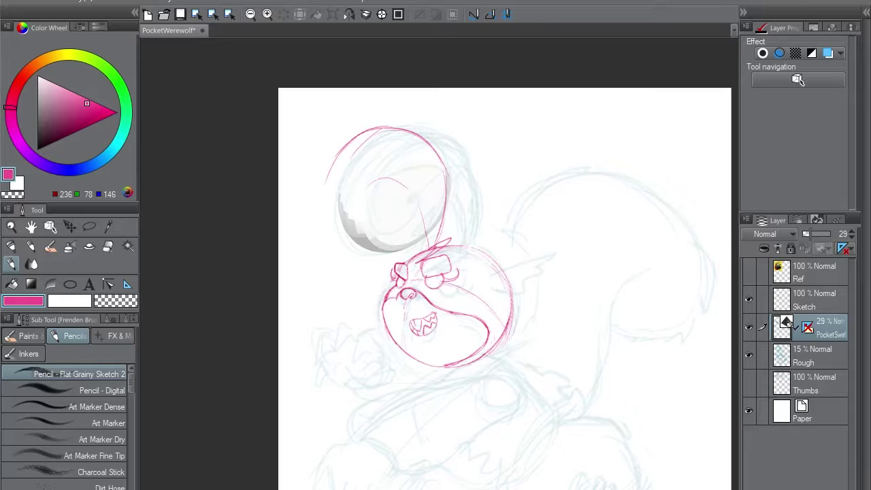
key("k")
left_click_drag(394, 204, 362, 201)
left_click(816, 300)
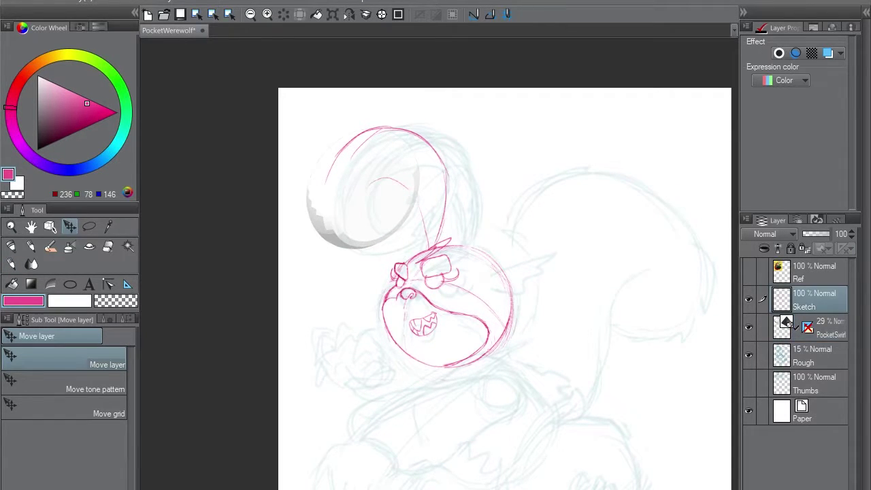
Erase the loose end of the pink arc where it crosses the disc.
key("ctrl+space")
mouse_move(329, 120)
left_mouse_down()
mouse_move(368, 121)
mouse_move(382, 134)
left_mouse_up()
key("e")
mouse_move(339, 238)
left_mouse_down()
mouse_move(410, 168)
mouse_move(446, 156)
left_mouse_up()
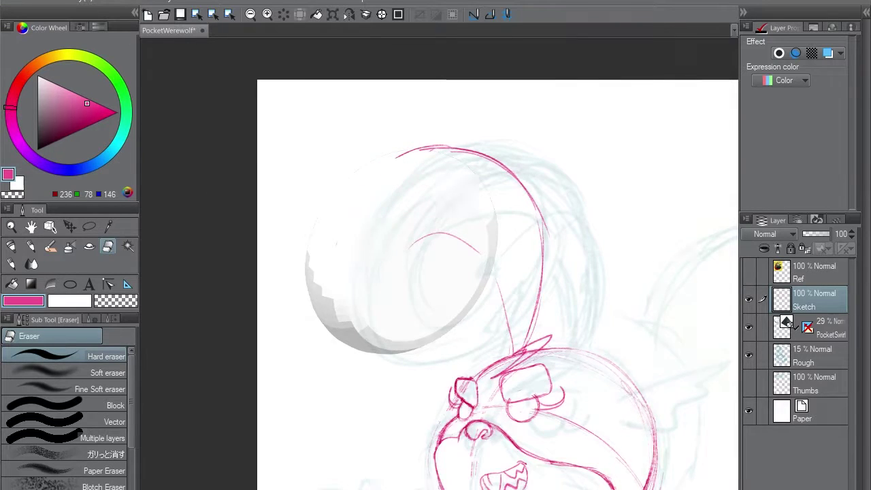
key("shift+space")
left_click_drag(388, 165, 328, 277)
key("space")
left_click_drag(328, 278, 405, 260)
mouse_move(413, 199)
left_mouse_down()
mouse_move(418, 182)
mouse_move(432, 349)
mouse_move(511, 379)
mouse_move(585, 282)
left_mouse_up()
Extend the swirl's outer arc around the disc, tracing its rim back up to the stem side.
key("p")
left_click_drag(512, 382, 570, 330)
left_click_drag(465, 178, 524, 189)
key("shift+space")
left_click_drag(531, 194, 403, 84)
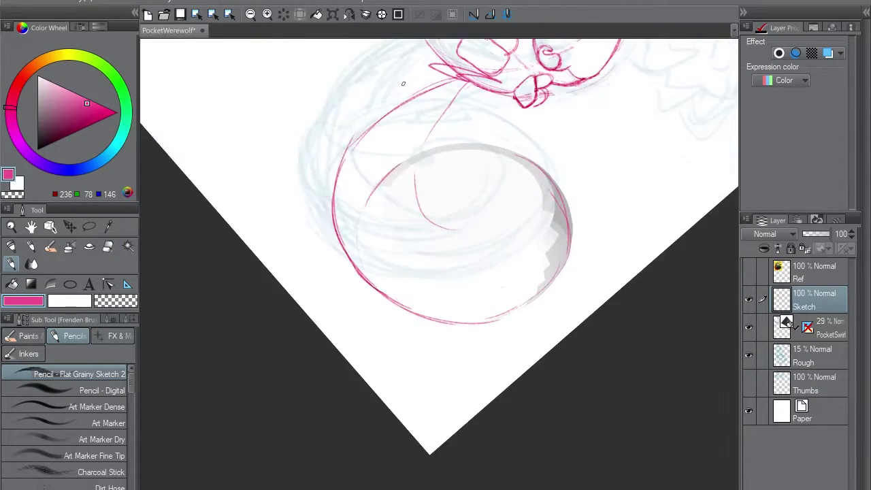
key("ctrl+z")
mouse_move(361, 221)
left_mouse_down()
mouse_move(420, 154)
mouse_move(515, 155)
left_mouse_up()
key("ctrl+@")
Erase the short inner arc and the doubled rim lines, and redraw the swirl's outer edge as one clean curve.
key("e")
left_click_drag(534, 328, 472, 313)
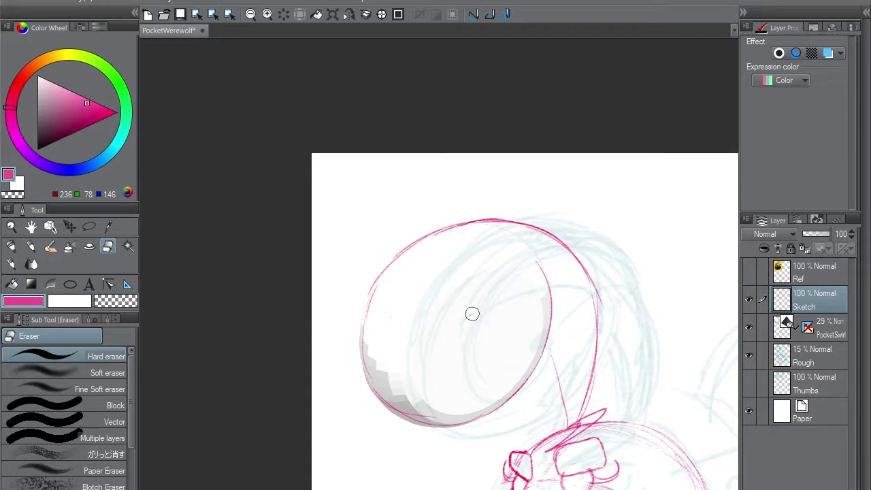
key("p")
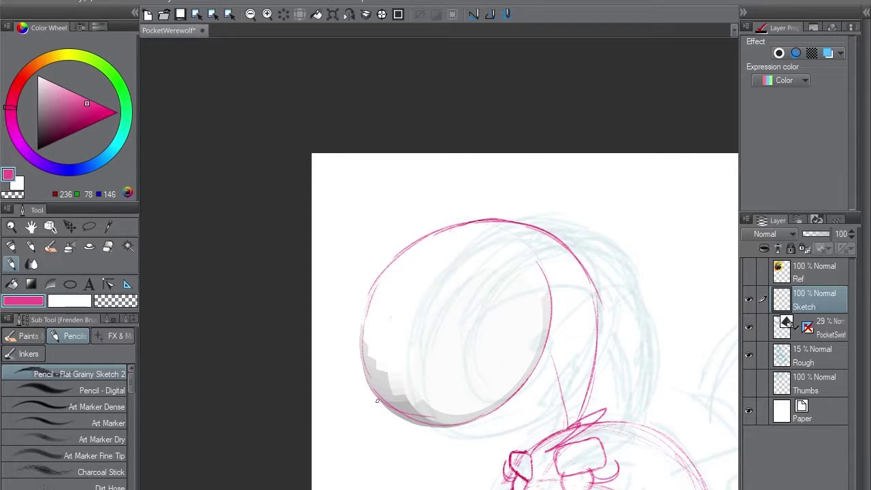
key("e")
mouse_move(378, 400)
left_mouse_down()
mouse_move(450, 427)
mouse_move(436, 417)
left_mouse_up()
key("shift+space")
mouse_move(435, 415)
left_mouse_down()
mouse_move(379, 404)
mouse_move(309, 344)
mouse_move(343, 246)
mouse_move(407, 226)
left_mouse_up()
key("p")
left_click(381, 15)
left_click_drag(370, 304, 401, 255)
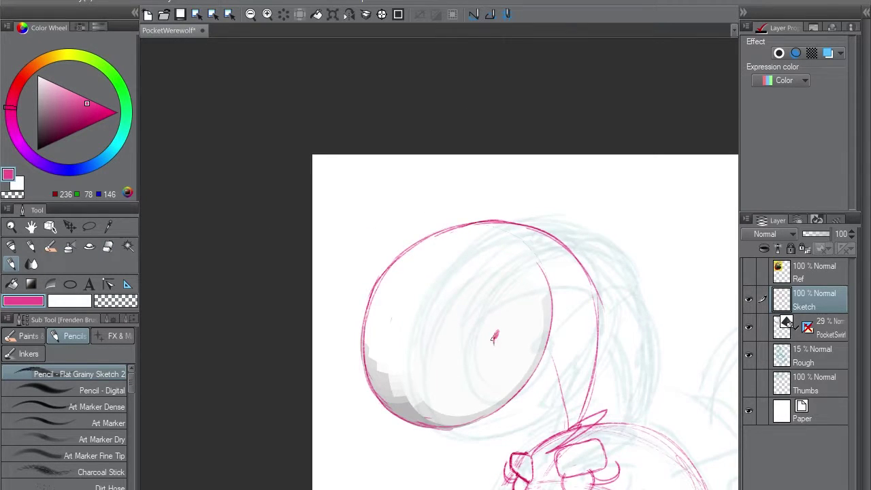
Try to draw a loose spiral winding outward from the swirl's centre mark.
mouse_move(494, 337)
left_mouse_down()
mouse_move(474, 326)
mouse_move(416, 362)
left_mouse_up()
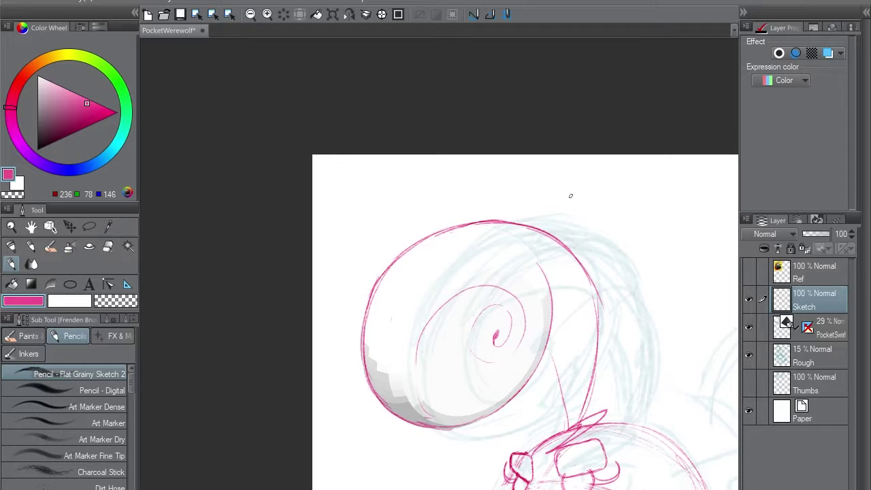
key("ctrl+z")
key("ctrl+z")
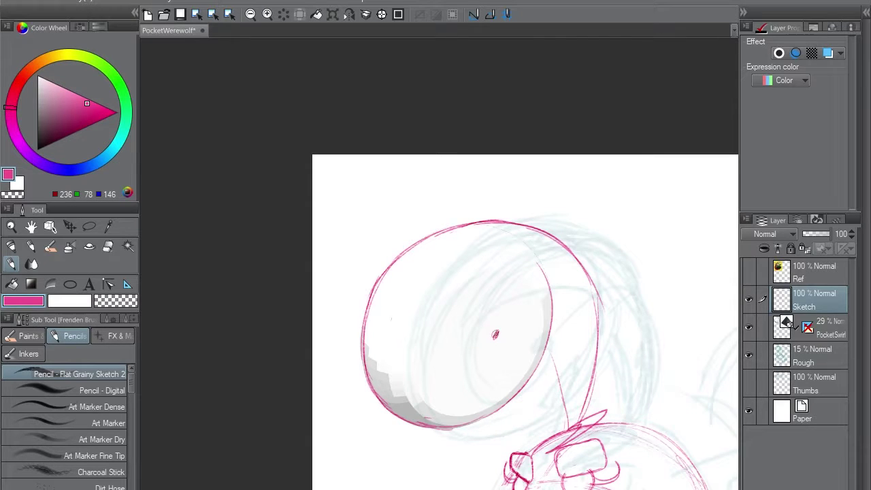
Draw a spiral from the centre mark winding outward until it joins the disc's rim.
mouse_move(499, 329)
left_mouse_down()
mouse_move(478, 338)
mouse_move(512, 312)
mouse_move(483, 392)
left_mouse_up()
mouse_move(430, 312)
left_mouse_down()
mouse_move(459, 278)
mouse_move(495, 262)
left_mouse_up()
left_click_drag(446, 290, 535, 264)
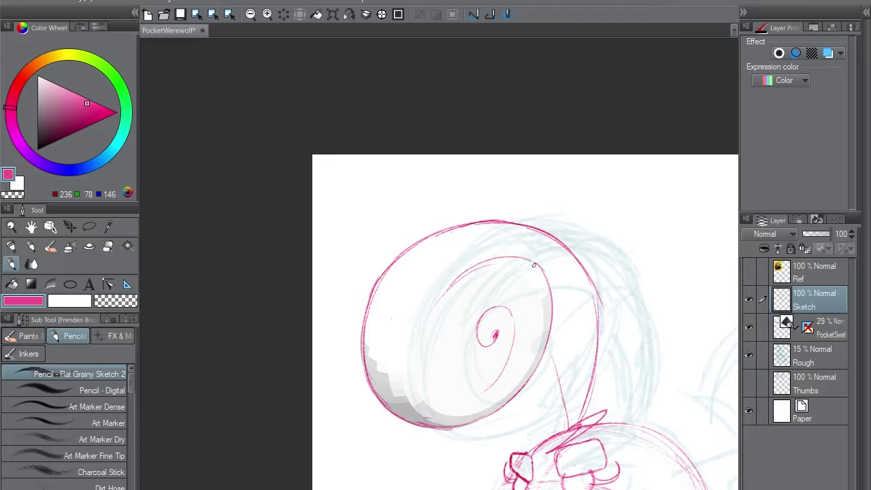
key("ctrl+z")
mouse_move(481, 267)
left_mouse_down()
mouse_move(542, 261)
mouse_move(467, 182)
mouse_move(436, 219)
left_mouse_up()
key("ctrl+z")
key("ctrl+z")
key("ctrl+z")
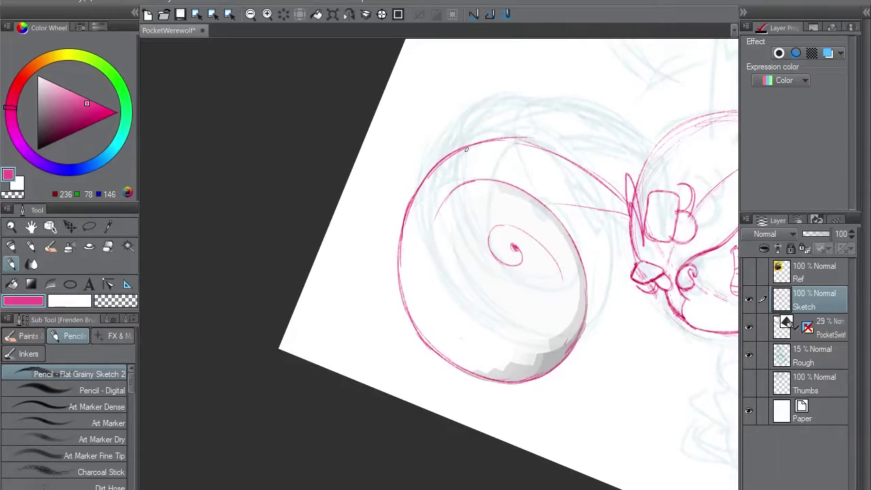
mouse_move(469, 180)
left_mouse_down()
mouse_move(499, 328)
mouse_move(543, 332)
left_mouse_up()
mouse_move(565, 270)
left_mouse_down()
mouse_move(541, 332)
mouse_move(495, 329)
left_mouse_up()
Mirror the canvas view, then thicken the spiral's centre and redraw its innermost curl with a cleaner line.
left_click(398, 14)
left_click(349, 15)
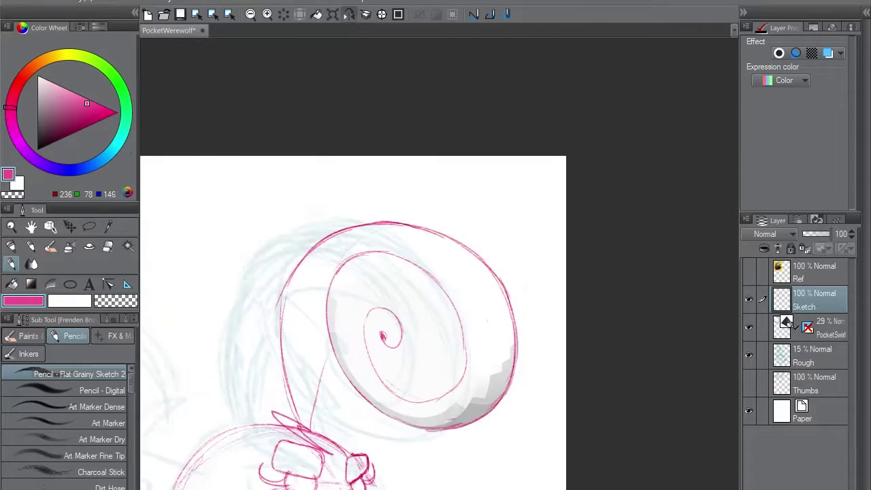
left_click_drag(449, 232, 552, 340)
mouse_move(404, 337)
left_mouse_down()
mouse_move(404, 275)
mouse_move(481, 256)
mouse_move(472, 292)
left_mouse_up()
mouse_move(458, 267)
left_mouse_down()
mouse_move(434, 300)
mouse_move(454, 304)
left_mouse_up()
mouse_move(462, 299)
left_mouse_down()
mouse_move(485, 282)
mouse_move(471, 249)
left_mouse_up()
key("e")
mouse_move(448, 274)
left_mouse_down()
mouse_move(457, 285)
mouse_move(475, 283)
mouse_move(461, 299)
left_mouse_up()
key("p")
left_click_drag(462, 266, 443, 300)
left_click_drag(485, 257, 393, 298)
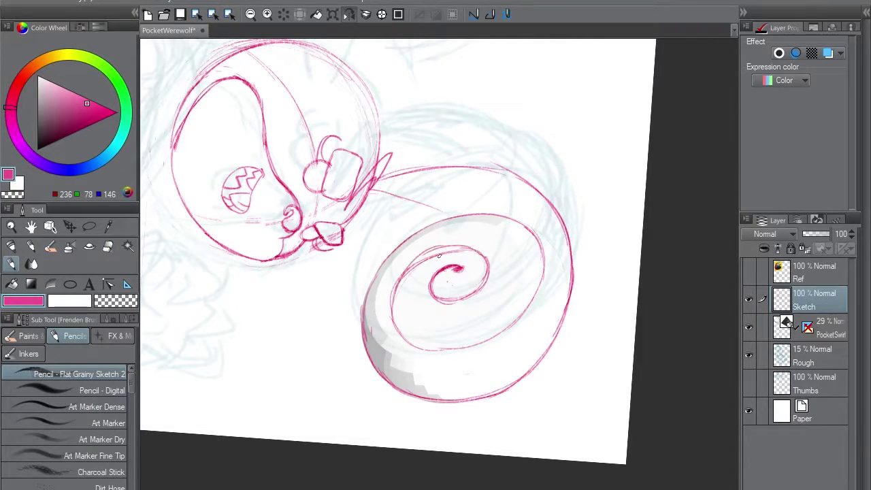
Erase the doubled line beside the inner curl and strengthen the spiral's middle turn.
key("e")
mouse_move(414, 260)
left_mouse_down()
mouse_move(456, 237)
mouse_move(399, 276)
mouse_move(391, 311)
left_mouse_up()
key("p")
mouse_move(391, 312)
left_mouse_down()
mouse_move(396, 212)
mouse_move(367, 292)
left_mouse_up()
mouse_move(416, 227)
left_mouse_down()
mouse_move(370, 336)
mouse_move(381, 207)
left_mouse_up()
left_click_drag(331, 291, 444, 204)
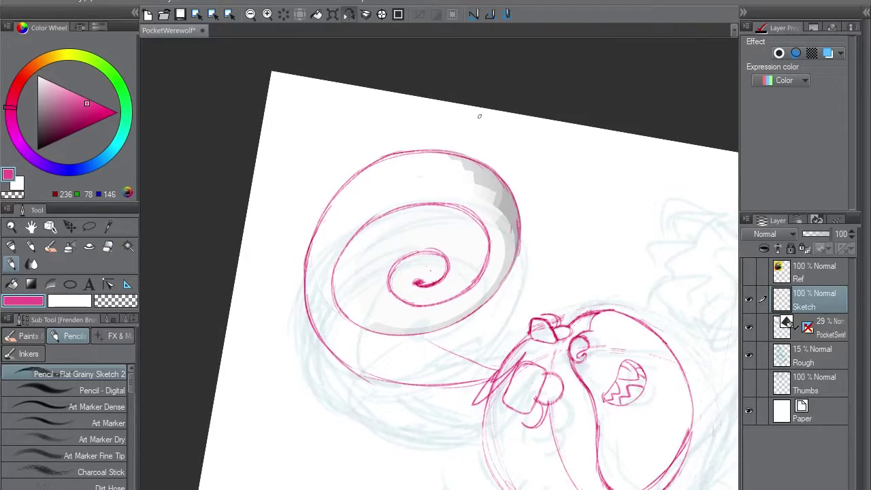
Redraw the swirl's outer contour as a fuller curve from the stem around its back.
left_click(381, 14)
mouse_move(498, 263)
left_mouse_down()
mouse_move(510, 300)
mouse_move(476, 205)
left_mouse_up()
mouse_move(347, 373)
left_mouse_down()
mouse_move(307, 207)
mouse_move(400, 160)
left_mouse_up()
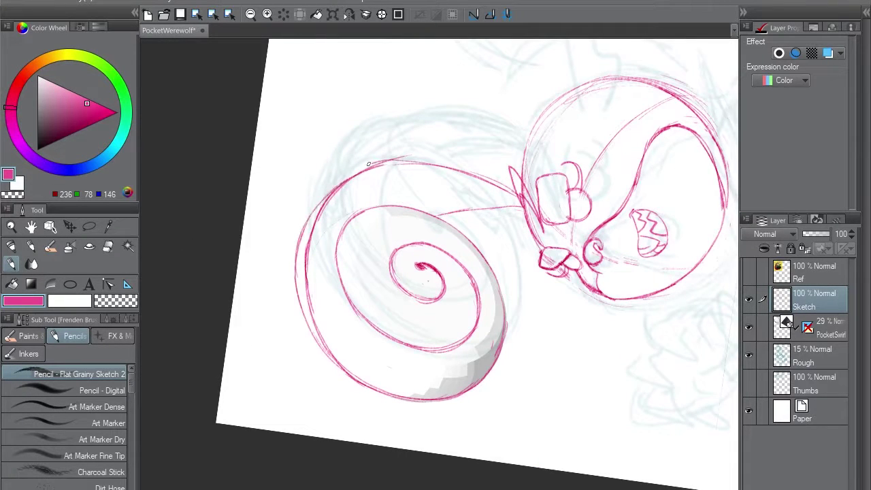
left_click_drag(303, 231, 373, 164)
mouse_move(376, 165)
left_mouse_down()
mouse_move(332, 182)
mouse_move(336, 361)
mouse_move(362, 379)
left_mouse_up()
Clean up the doubled outer contour of the swirl and hide the PocketSwirl layer.
key("e")
mouse_move(325, 347)
left_mouse_down()
mouse_move(308, 307)
mouse_move(333, 195)
mouse_move(349, 182)
left_mouse_up()
left_click_drag(445, 137, 375, 154)
left_click_drag(308, 247, 330, 213)
key("p")
mouse_move(297, 317)
left_mouse_down()
mouse_move(409, 170)
mouse_move(440, 168)
left_mouse_up()
key("e")
key("ctrl+@")
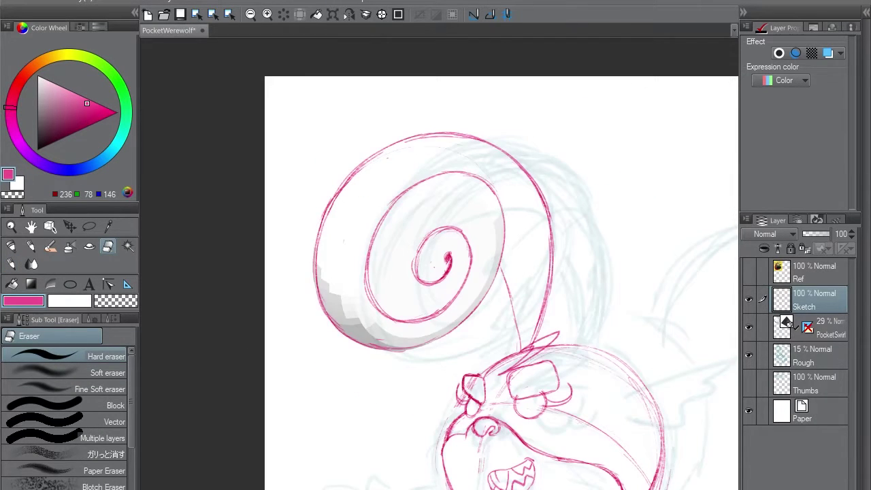
left_click(748, 328)
Redraw the inner line of the swirl's stem as a curve joining the head, and save the document.
key("p")
mouse_move(505, 227)
left_mouse_down()
mouse_move(508, 169)
mouse_move(320, 230)
mouse_move(314, 246)
left_mouse_up()
left_click_drag(423, 189, 348, 233)
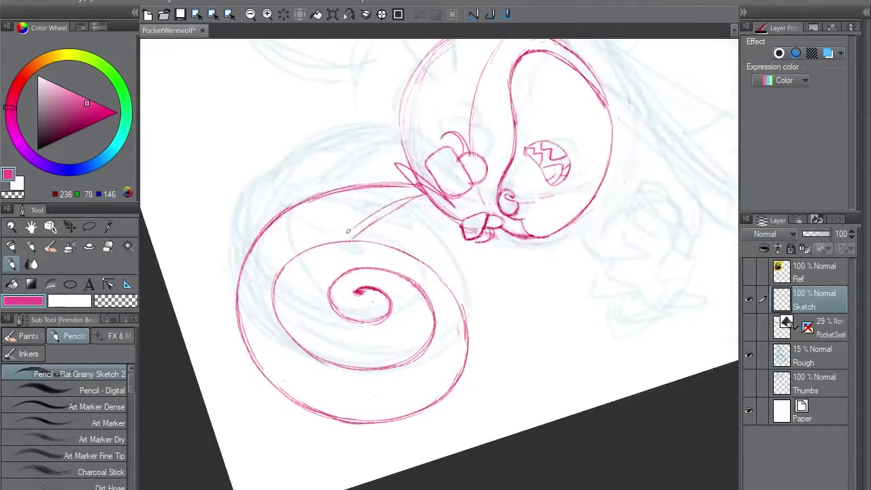
key("ctrl+z")
left_click_drag(334, 263, 418, 195)
key("e")
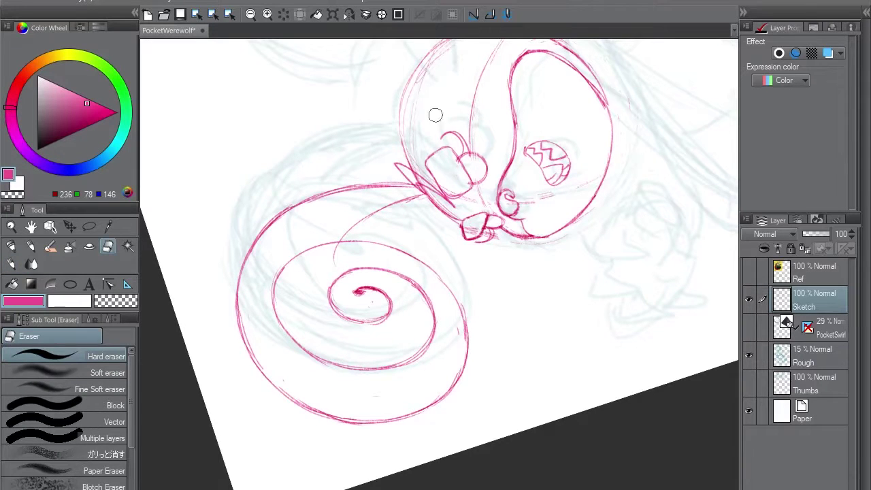
left_click_drag(334, 253, 340, 241)
key("ctrl+@")
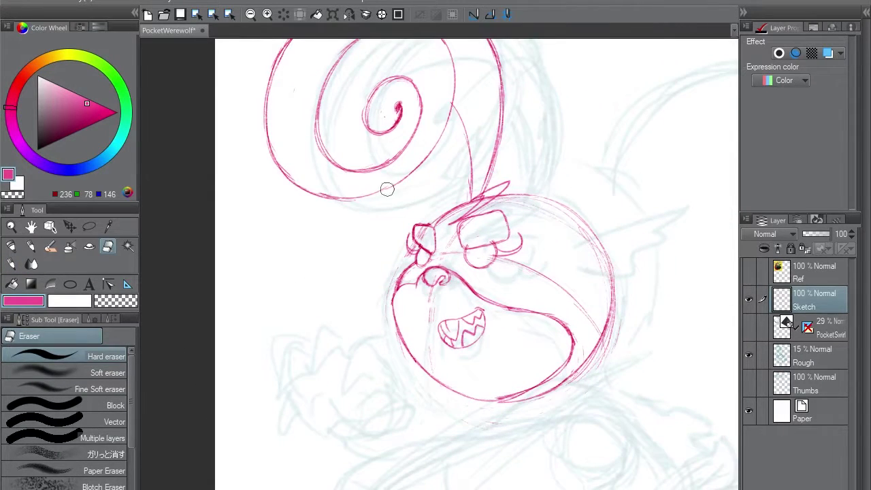
key("p")
key("ctrl+s")
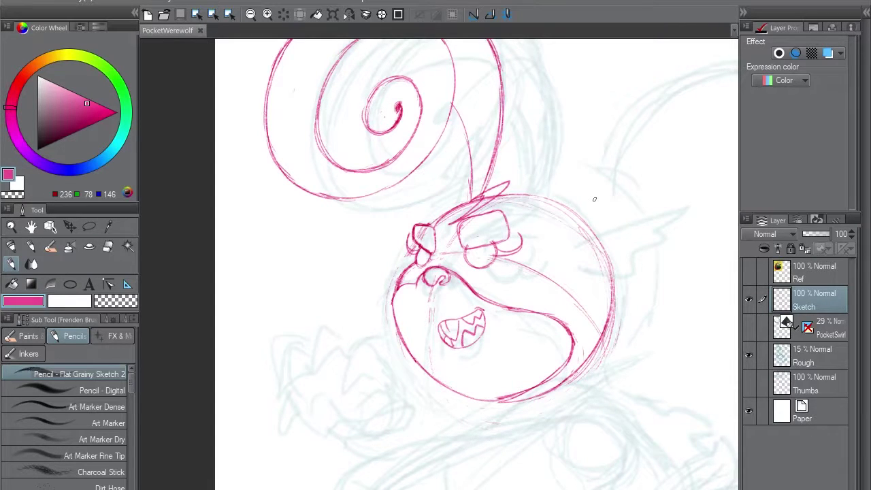
Draw small round pupils inside both eyes.
left_click_drag(478, 286, 481, 228)
left_click_drag(485, 194, 487, 195)
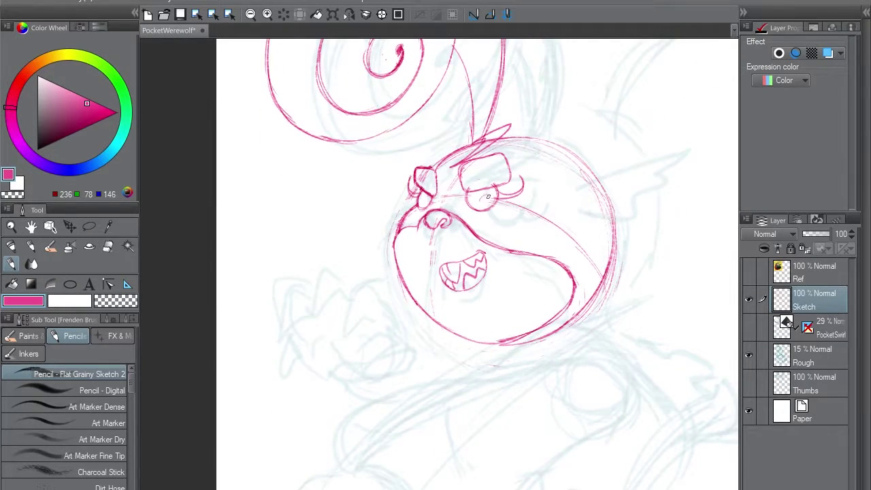
key("ctrl+z")
mouse_move(474, 201)
left_mouse_down()
mouse_move(457, 102)
mouse_move(430, 149)
mouse_move(438, 153)
mouse_move(434, 83)
mouse_move(429, 145)
mouse_move(434, 151)
mouse_move(445, 136)
mouse_move(426, 147)
left_mouse_up()
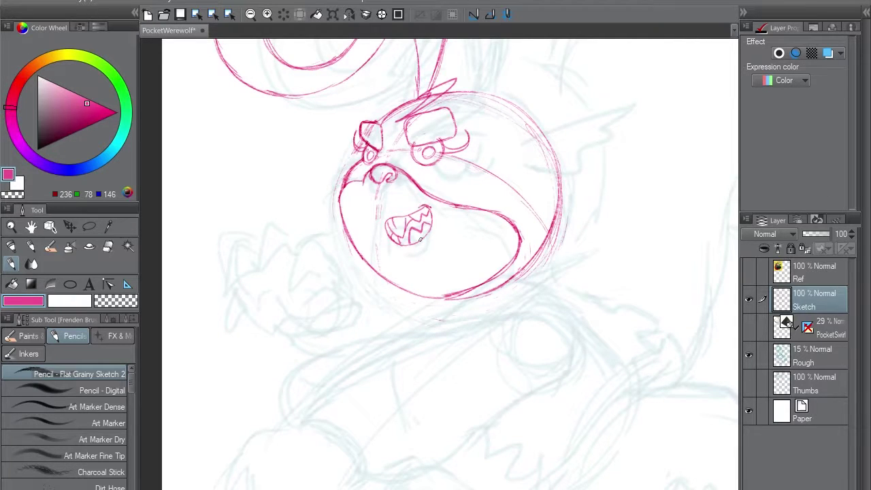
Try a curved chin line beneath the fanged mouth.
key("ctrl+z")
left_click_drag(395, 272, 452, 285)
key("ctrl+z")
Erase the rough stretch of the muzzle's lower contour and redraw it as a smooth, heavier curve.
left_click_drag(519, 206, 504, 338)
key("e")
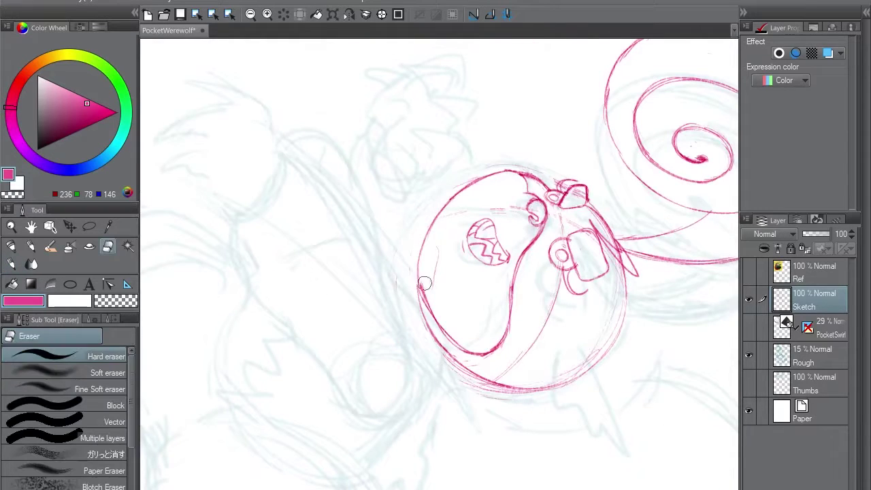
mouse_move(424, 282)
left_mouse_down()
mouse_move(456, 197)
mouse_move(441, 332)
mouse_move(420, 245)
left_mouse_up()
key("p")
left_click_drag(437, 327, 430, 221)
left_click_drag(455, 346, 426, 306)
left_click_drag(419, 289, 421, 238)
left_click_drag(421, 255, 441, 214)
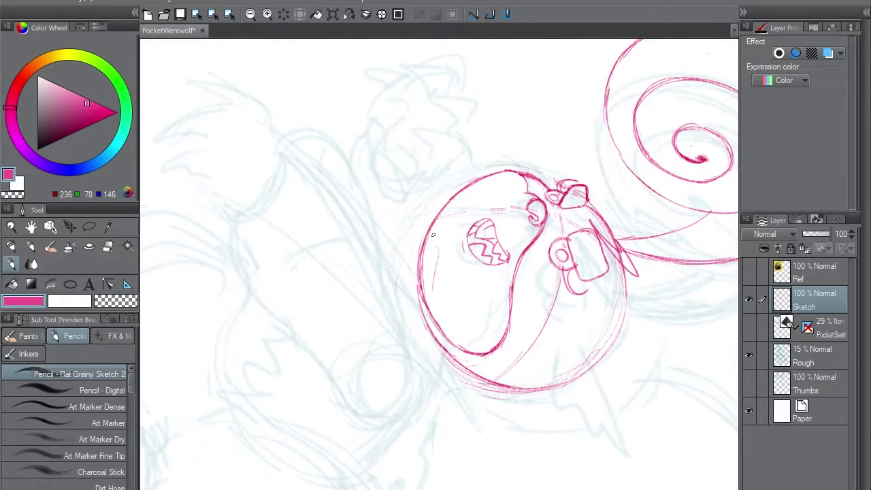
key("e")
left_click_drag(429, 305, 438, 322)
key("ctrl+at")
key("p")
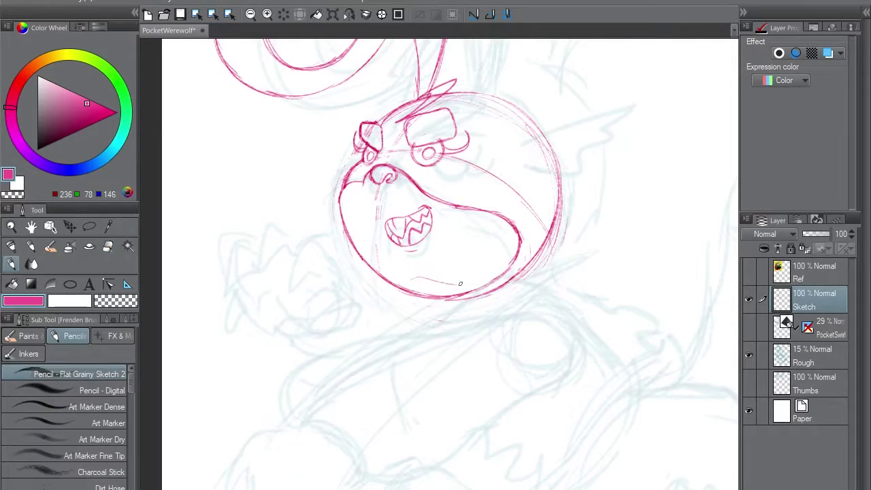
Draw a curved jaw line running from beneath the muzzle up to the back of the head.
mouse_move(422, 285)
left_mouse_down()
mouse_move(471, 288)
mouse_move(520, 269)
left_mouse_up()
key("e")
key("p")
mouse_move(479, 290)
left_mouse_down()
mouse_move(525, 279)
mouse_move(543, 249)
left_mouse_up()
key("ctrl+z")
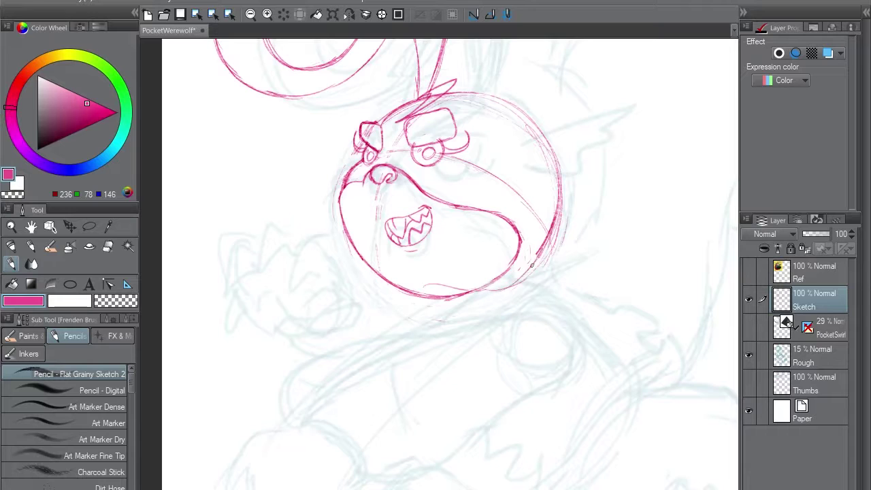
mouse_move(658, 242)
left_mouse_down()
mouse_move(650, 174)
mouse_move(644, 281)
left_mouse_up()
key("ctrl+z")
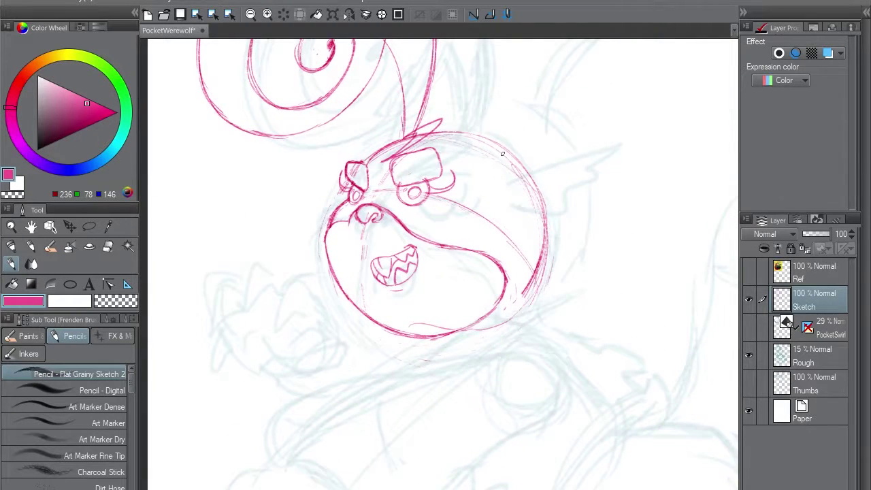
Draw a long pointed ear with a notched tip and inner-ear lines on the side of the head, and tidy its base.
mouse_move(495, 155)
left_mouse_down()
mouse_move(526, 191)
mouse_move(496, 172)
mouse_move(452, 200)
left_mouse_up()
mouse_move(451, 184)
left_mouse_down()
mouse_move(524, 136)
mouse_move(505, 198)
left_mouse_up()
left_click_drag(479, 221, 494, 215)
mouse_move(441, 178)
left_mouse_down()
mouse_move(589, 104)
mouse_move(564, 151)
mouse_move(492, 233)
mouse_move(534, 170)
mouse_move(563, 151)
left_mouse_up()
key("ctrl+z")
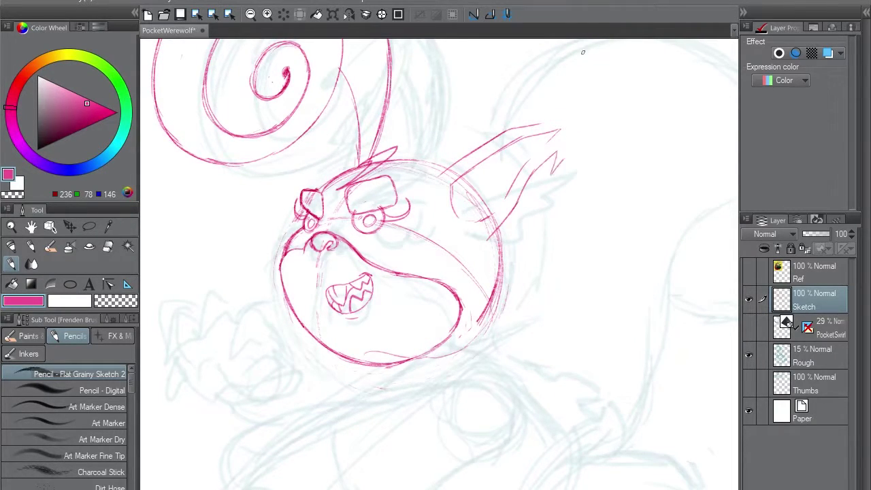
mouse_move(525, 189)
left_mouse_down()
mouse_move(591, 116)
mouse_move(537, 125)
left_mouse_up()
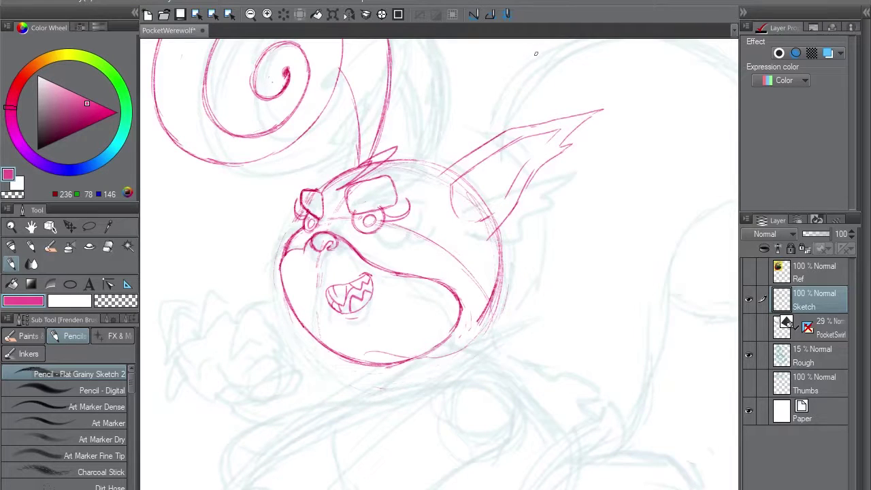
left_click_drag(446, 172, 438, 179)
key("e")
key("p")
key("h")
left_click_drag(684, 50, 643, 74)
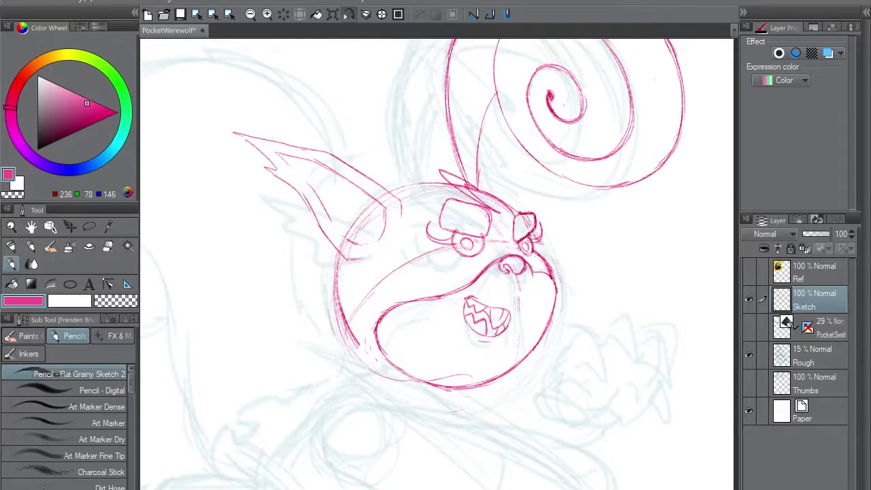
Sketch spiky hair tufts around the base of the swirl's stem on a new layer and merge it into the Sketch layer.
key("e")
key("p")
key("e")
key("p")
key("ctrl+shift+n")
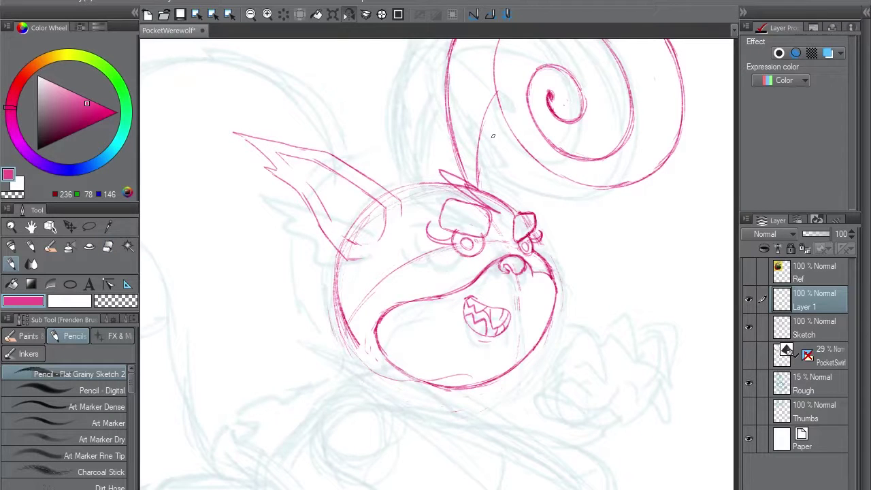
left_click_drag(497, 118, 480, 180)
key("ctrl+z")
mouse_move(433, 121)
left_mouse_down()
mouse_move(457, 165)
mouse_move(503, 199)
mouse_move(476, 145)
left_mouse_up()
key("ctrl+z")
left_click_drag(433, 111, 454, 166)
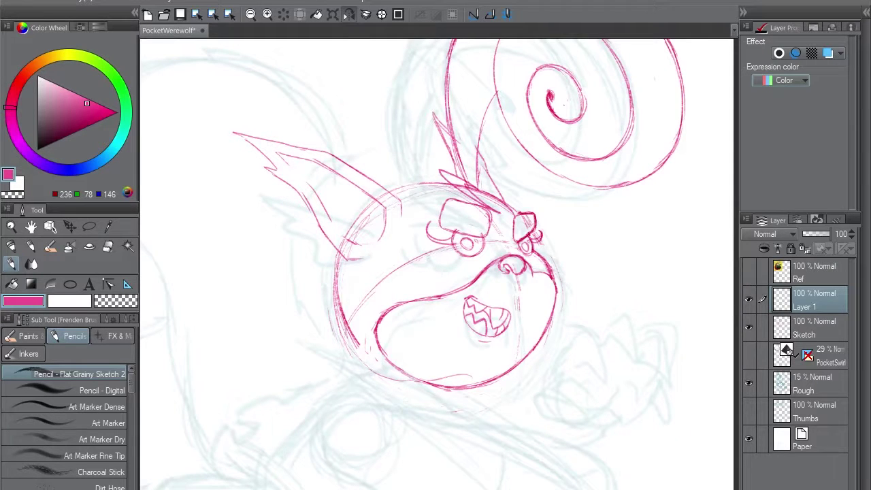
key("ctrl+e")
key("h")
left_click_drag(506, 168, 492, 94)
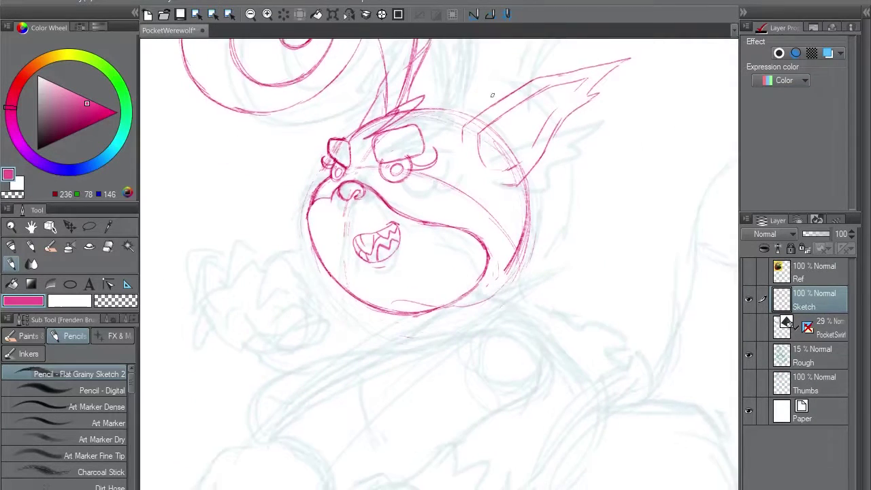
Draw an outer contour parallel to the head circle, from behind the cheek over the ear's base to the swirl's tufts.
left_click_drag(406, 114, 462, 124)
key("minus")
key("ctrl+z")
left_click_drag(517, 196, 522, 239)
key("ctrl+z")
left_click_drag(522, 239, 533, 227)
mouse_move(524, 166)
left_mouse_down()
mouse_move(534, 226)
mouse_move(371, 155)
left_mouse_up()
left_click_drag(274, 249, 295, 214)
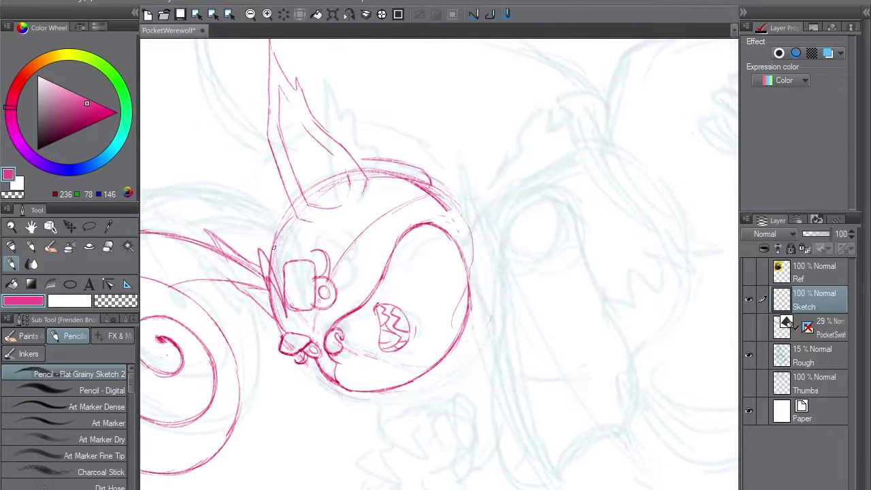
key("ctrl+z")
left_click_drag(270, 276, 293, 217)
mouse_move(250, 269)
left_mouse_down()
mouse_move(251, 247)
mouse_move(284, 189)
mouse_move(316, 166)
left_mouse_up()
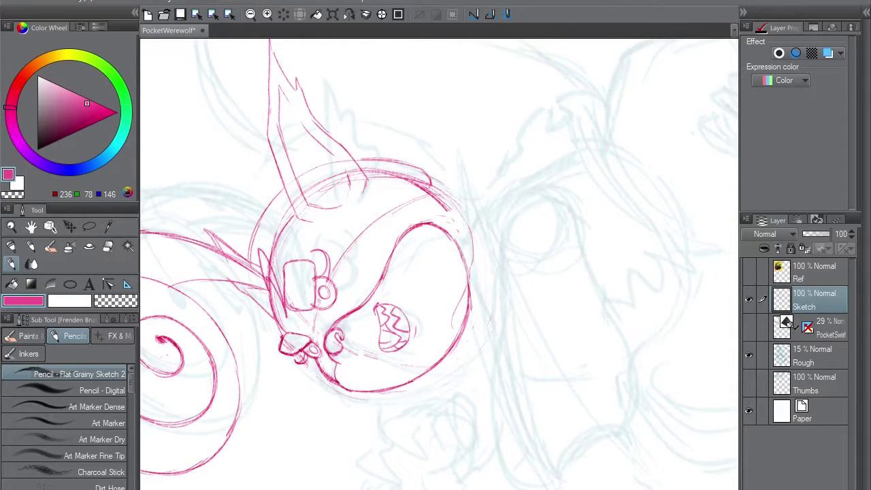
Strengthen the outer contour around the head and clean up its rough lines near the ear and hair tufts.
left_click_drag(377, 162, 326, 229)
key("ctrl+z")
left_click_drag(265, 349, 263, 310)
mouse_move(272, 370)
left_mouse_down()
mouse_move(261, 335)
mouse_move(296, 238)
mouse_move(360, 208)
left_mouse_up()
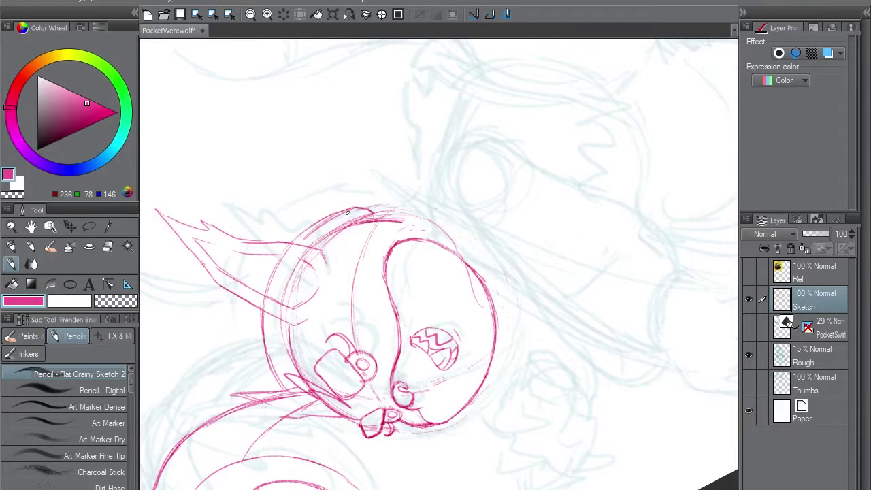
key("e")
left_click_drag(315, 243, 344, 223)
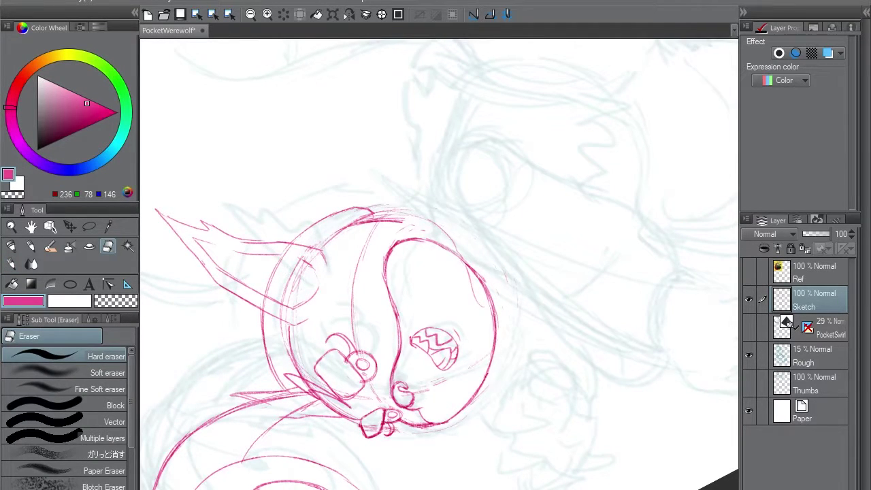
key("ctrl+at")
key("b")
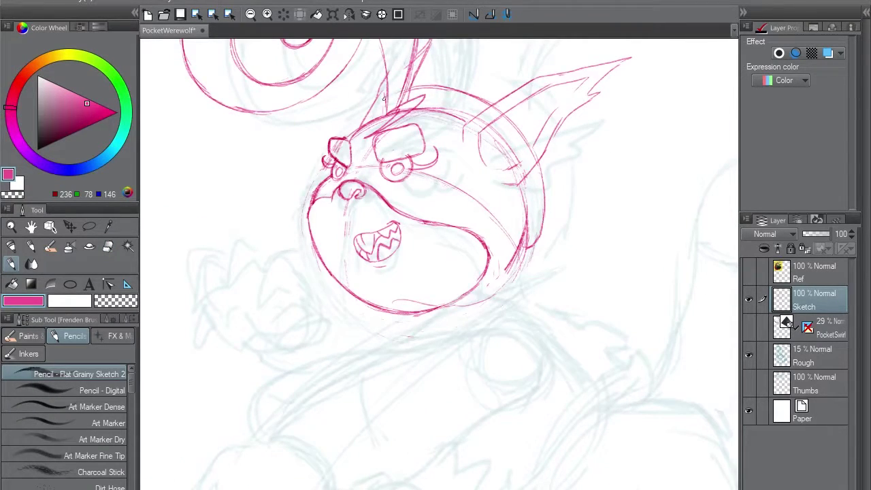
mouse_move(385, 98)
left_mouse_down()
mouse_move(360, 127)
mouse_move(297, 158)
mouse_move(324, 125)
left_mouse_up()
key("e")
key("b")
Try a second, larger contour arcing from the hair tufts behind the ear toward the cheek.
left_click_drag(299, 165, 406, 119)
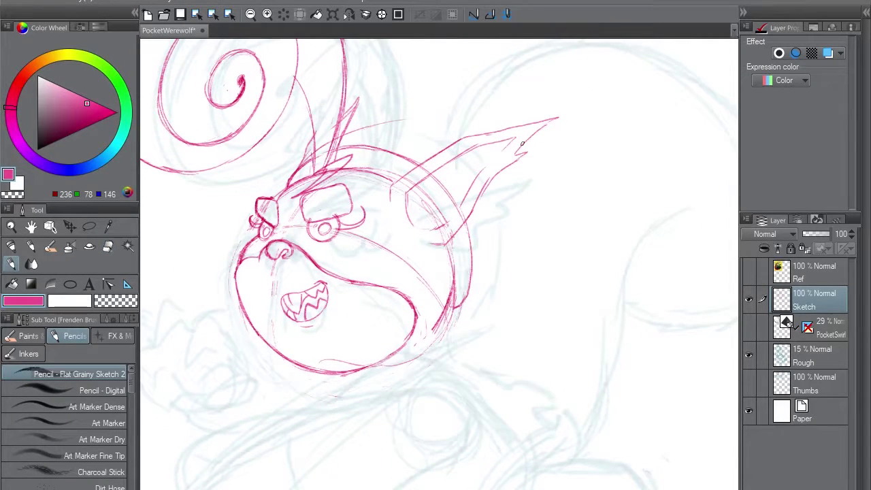
key("ctrl+z")
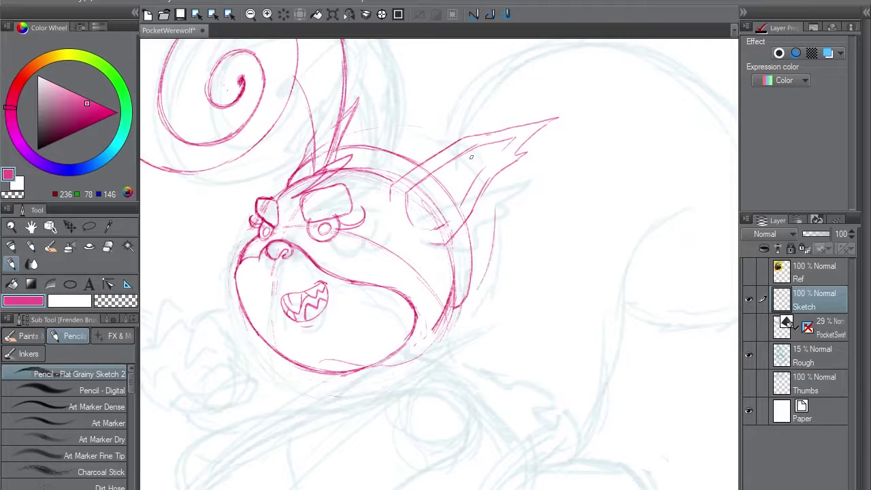
left_click(348, 14)
left_click_drag(338, 277, 321, 176)
left_click_drag(328, 250, 352, 121)
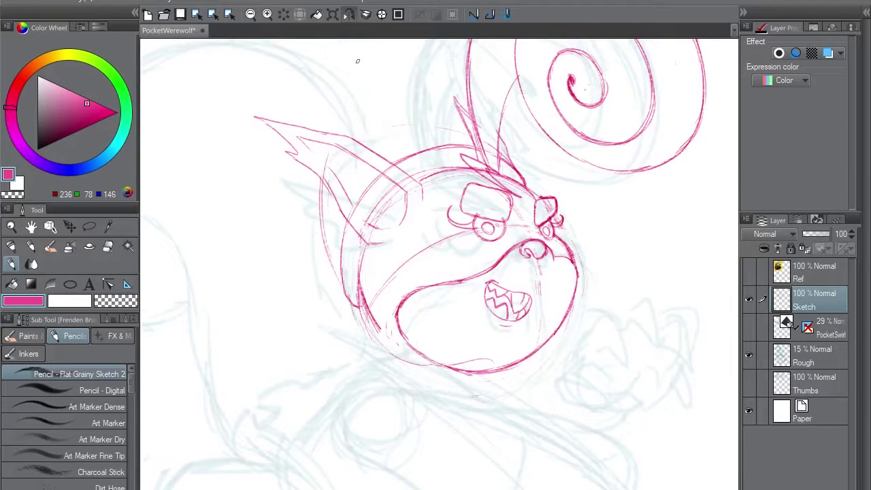
mouse_move(334, 152)
left_mouse_down()
mouse_move(373, 123)
mouse_move(468, 130)
left_mouse_up()
left_click_drag(567, 46, 517, 66)
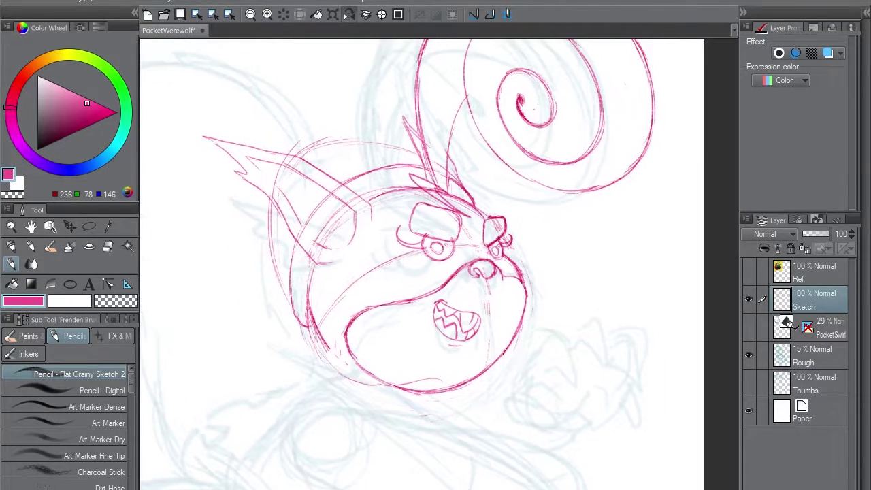
key("ctrl+z")
key("ctrl+z")
key("ctrl+z")
key("ctrl+z")
Draw a wider arc over the head and behind the ear, and compare it with the rough by toggling the Sketch layer's visibility.
mouse_move(430, 161)
left_mouse_down()
mouse_move(350, 145)
mouse_move(262, 225)
left_mouse_up()
key("ctrl+z")
mouse_move(285, 295)
left_mouse_down()
mouse_move(271, 241)
mouse_move(284, 194)
mouse_move(410, 158)
mouse_move(315, 161)
left_mouse_up()
left_click_drag(279, 204, 298, 300)
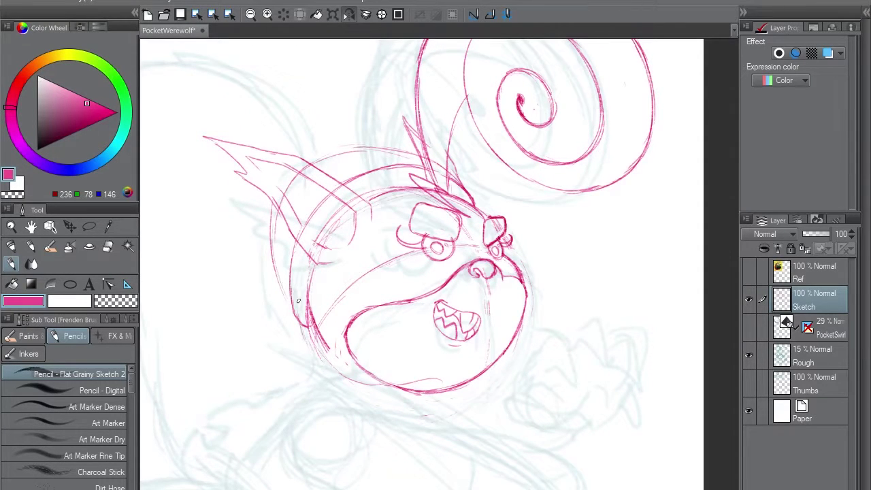
left_click_drag(643, 135, 635, 62)
left_click(349, 15)
left_click(749, 300)
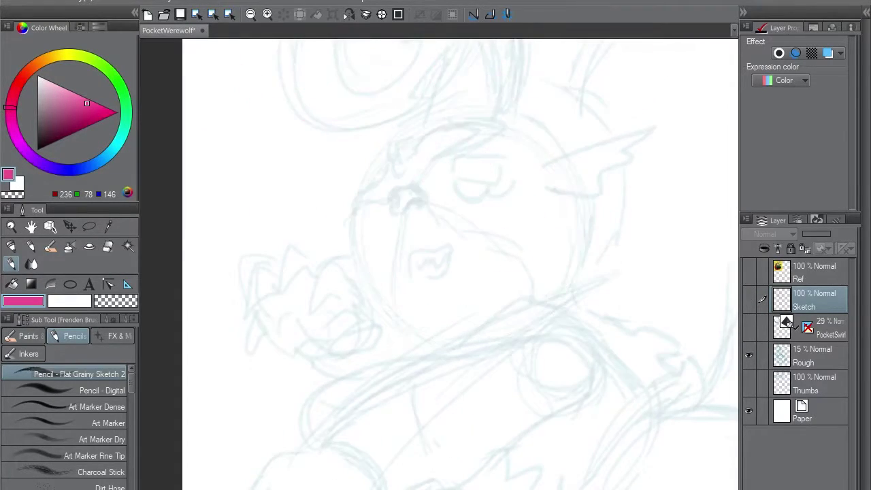
left_click(749, 300)
Shade the irises of both eyes with hatching around the pupils.
key("e")
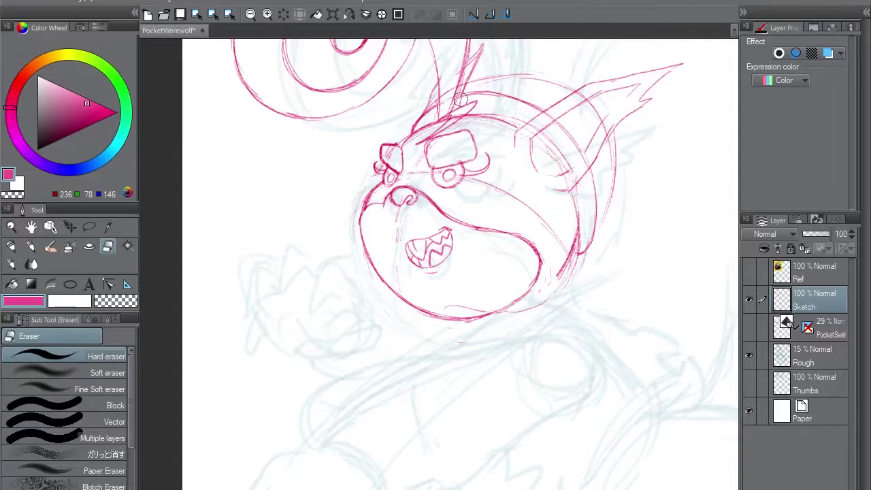
key("b")
mouse_move(433, 172)
left_mouse_down()
mouse_move(453, 168)
mouse_move(460, 180)
mouse_move(439, 182)
mouse_move(463, 165)
mouse_move(485, 169)
left_mouse_up()
left_click_drag(396, 171, 392, 175)
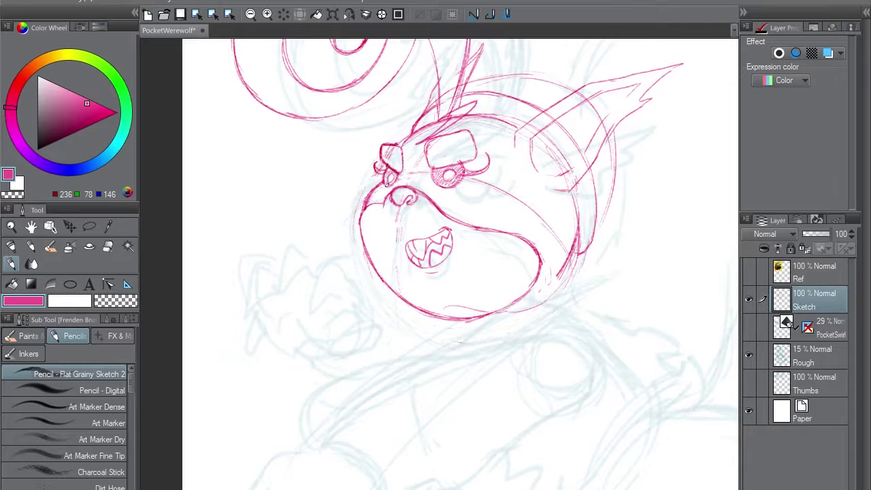
Try erasing the fanged mouth's inner lines and redrawing it with a single fang and a simpler lower lip.
key("e")
mouse_move(411, 242)
left_mouse_down()
mouse_move(438, 266)
mouse_move(449, 238)
mouse_move(433, 233)
mouse_move(449, 235)
left_mouse_up()
key("p")
mouse_move(423, 262)
left_mouse_down()
mouse_move(440, 254)
mouse_move(407, 245)
left_mouse_up()
key("e")
key("p")
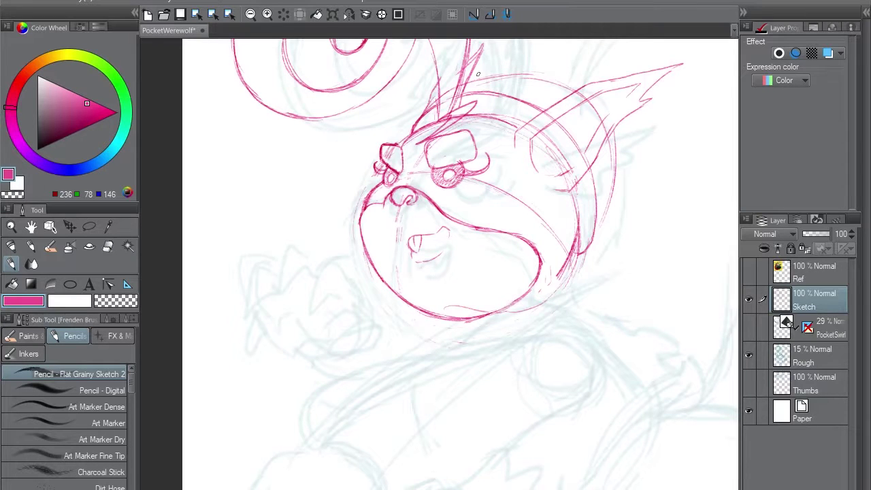
left_click_drag(425, 243, 446, 229)
key("ctrl+z")
mouse_move(414, 260)
left_mouse_down()
mouse_move(445, 242)
mouse_move(420, 262)
mouse_move(432, 243)
mouse_move(412, 254)
left_mouse_up()
key("ctrl+z")
key("ctrl+z")
key("ctrl+z")
key("h")
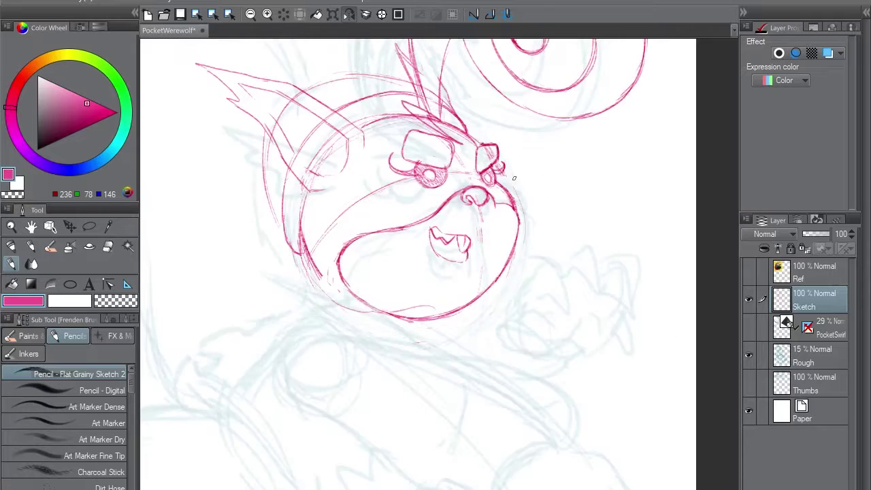
Lasso the whole mouth, delete it, and clear the selection.
key("h")
left_click(89, 226)
left_click_drag(401, 229, 399, 236)
key("Delete")
key("ctrl+d")
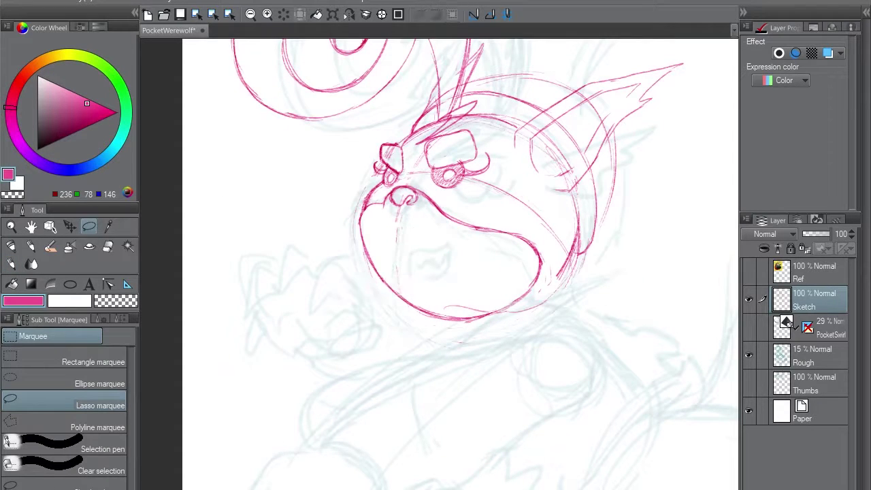
Draw a new open, smiling mouth directly below the nose with a curved upper line and lower lip.
key("p")
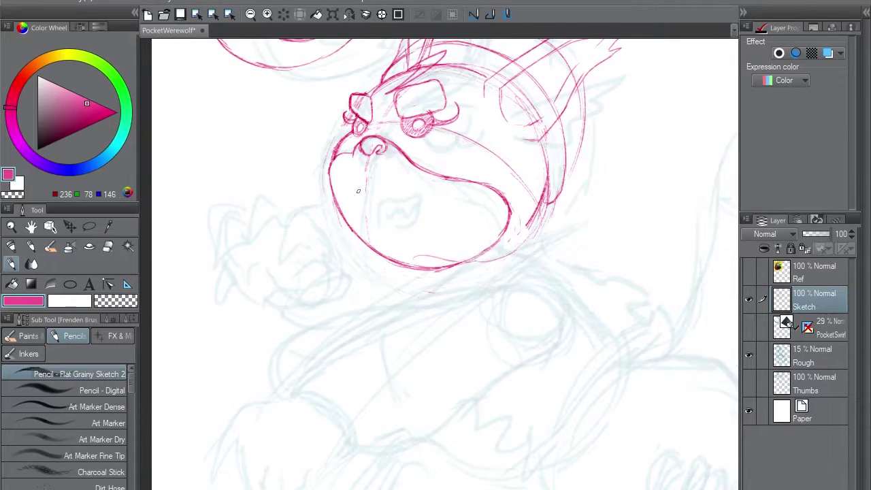
left_click_drag(355, 200, 379, 190)
key("ctrl+z")
mouse_move(367, 153)
left_mouse_down()
mouse_move(374, 187)
mouse_move(416, 179)
left_mouse_up()
left_click_drag(356, 181, 364, 196)
left_click_drag(416, 180, 386, 212)
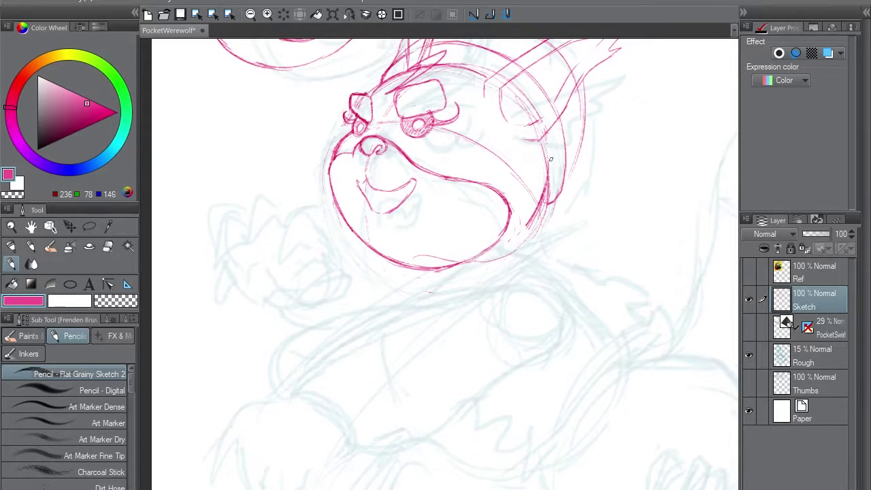
Add a fang to the smiling mouth, trim its corner, and shade the nose with dark hatching.
left_click_drag(371, 133, 383, 141)
left_click_drag(362, 180, 368, 196)
key("e")
mouse_move(416, 183)
left_mouse_down()
mouse_move(409, 198)
mouse_move(410, 182)
left_mouse_up()
key("p")
left_click_drag(360, 146, 383, 148)
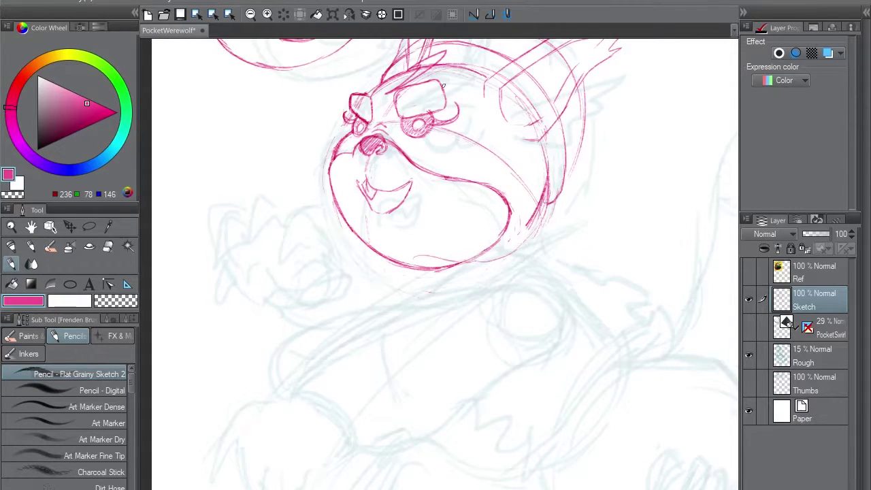
Lasso the mouth, transform it to be narrower and slightly higher below the nose, and clear the selection.
key("m")
left_click_drag(349, 174, 351, 204)
key("ctrl+t")
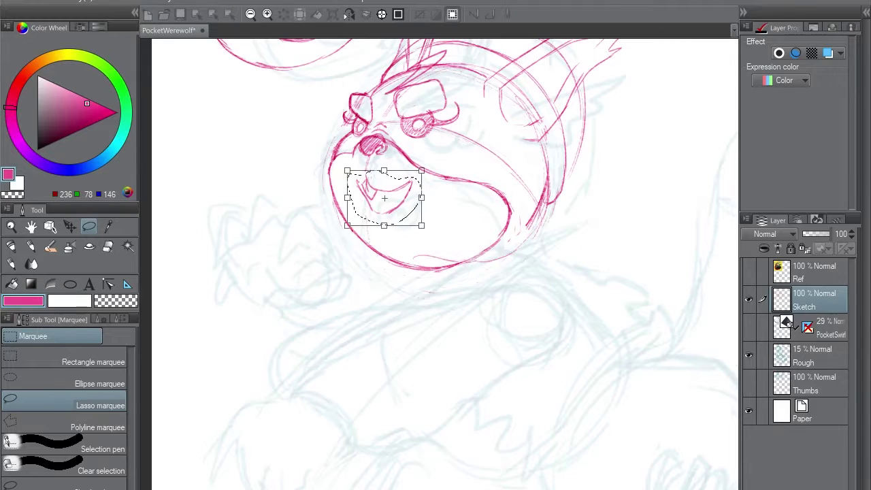
left_click_drag(422, 225, 380, 223)
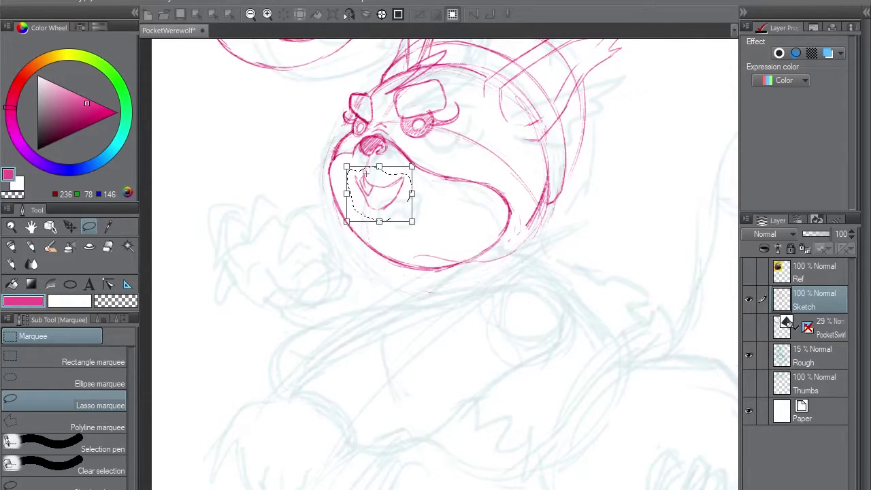
key("Return")
key("ctrl+d")
Erase the mouth's upper lines, the chin line inside the muzzle, and the stray strokes behind the cheek.
key("p")
key("e")
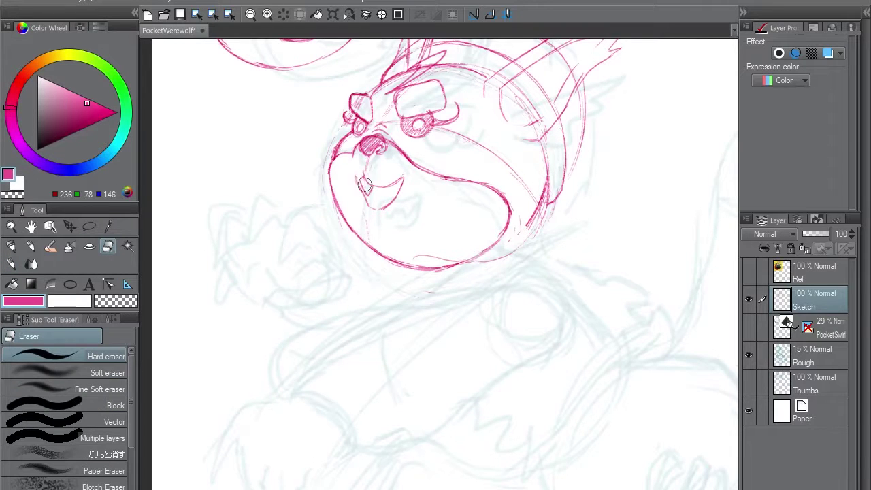
mouse_move(353, 178)
left_mouse_down()
mouse_move(394, 208)
mouse_move(398, 181)
left_mouse_up()
left_click_drag(415, 257, 452, 258)
left_click_drag(517, 229, 525, 218)
left_click_drag(543, 179, 529, 221)
Redraw the smiling mouth's upper lip line and front edge below the nose, and trim its cheek-side corner.
key("p")
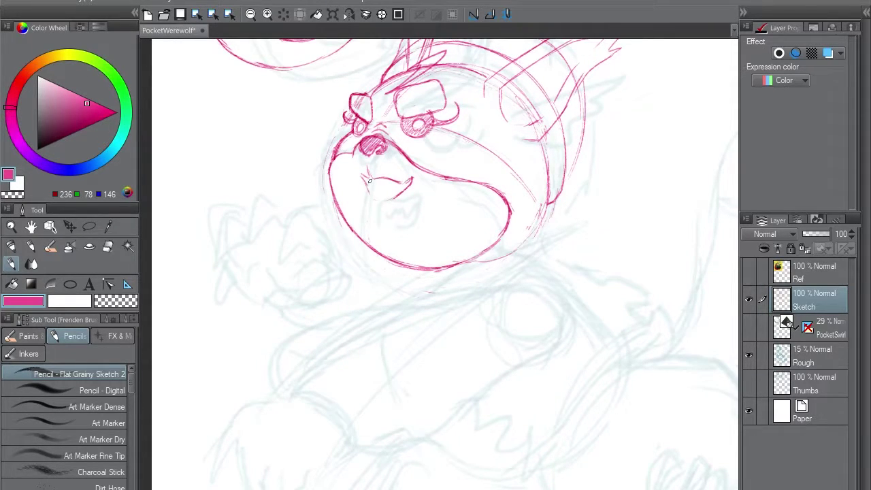
key("ctrl+z")
left_click_drag(374, 180, 366, 179)
key("e")
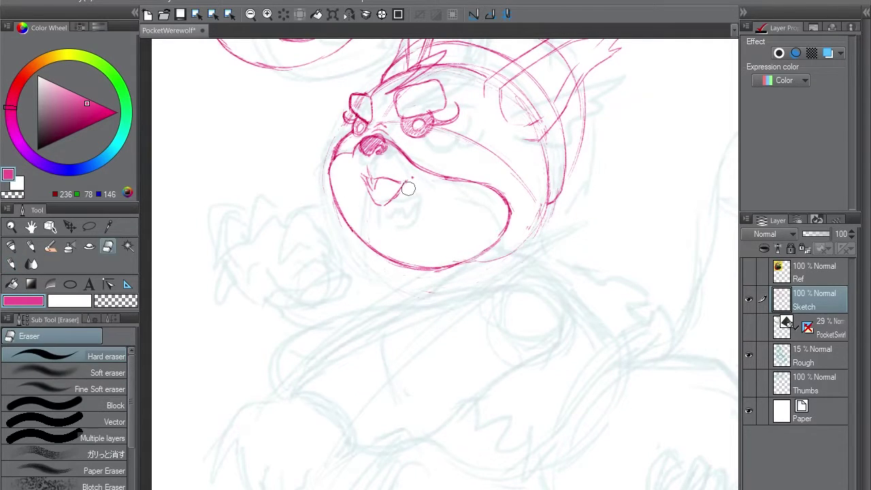
Flip the canvas view horizontally and redraw the mouth's cheek-side corner as an upturned curl joining the lower lip.
left_click(349, 14)
left_click_drag(467, 182, 474, 187)
key("p")
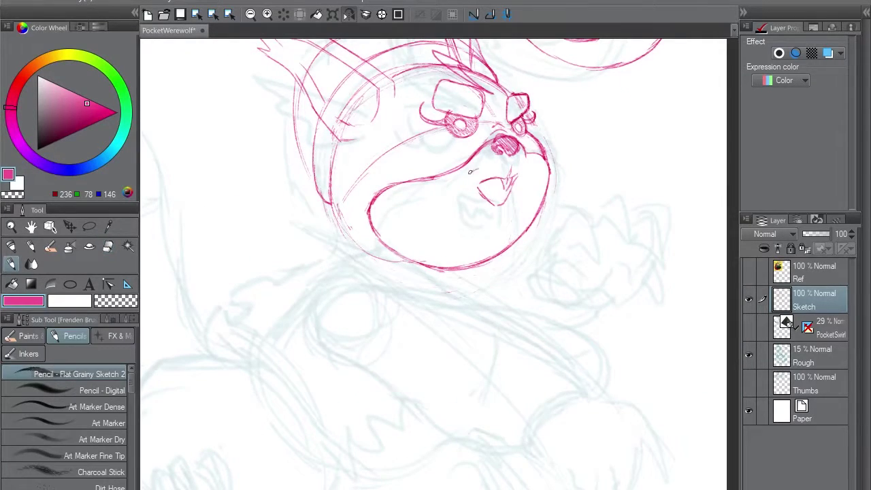
key("e")
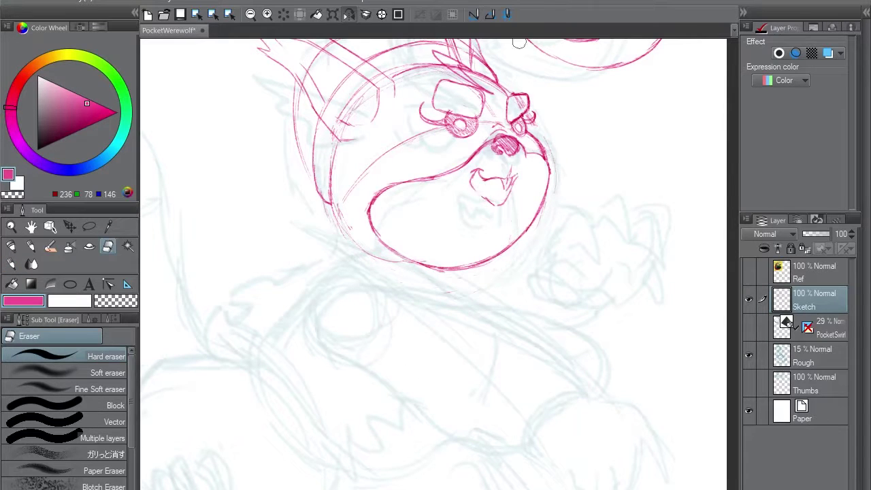
key("p")
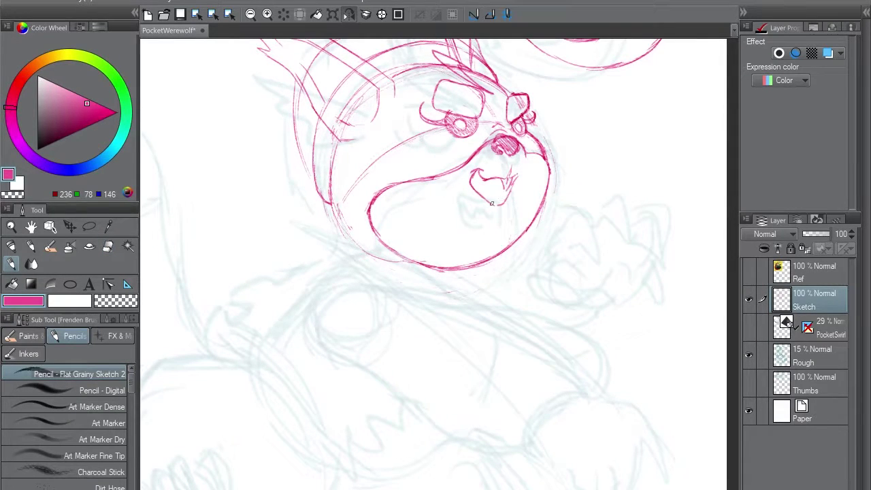
Fill the open mouth with two rows of jagged teeth and flip the canvas view back.
key("e")
key("p")
key("e")
key("p")
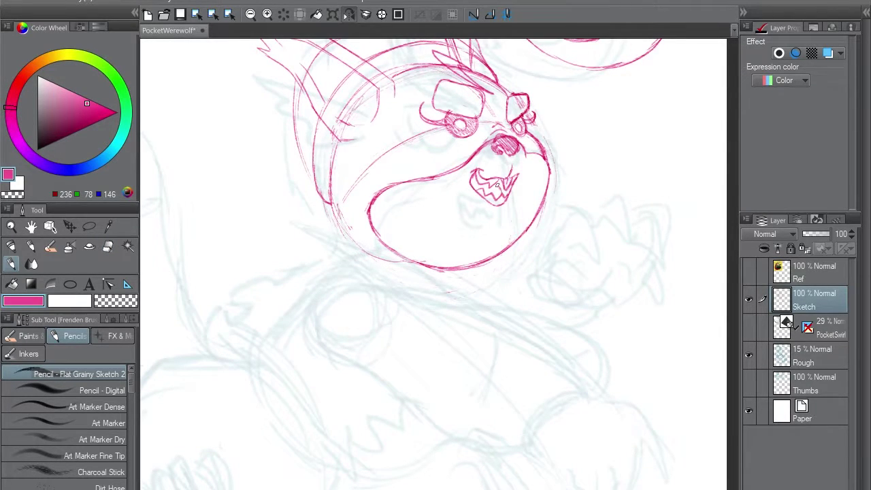
left_click(350, 14)
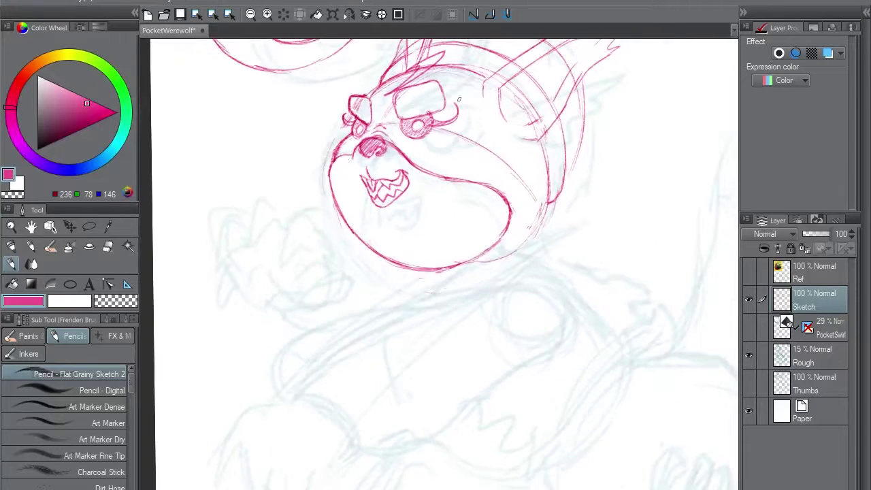
Erase the muzzle's heavy front outline beside the nose, retouching the short crease under the near edge of the snout.
key("e")
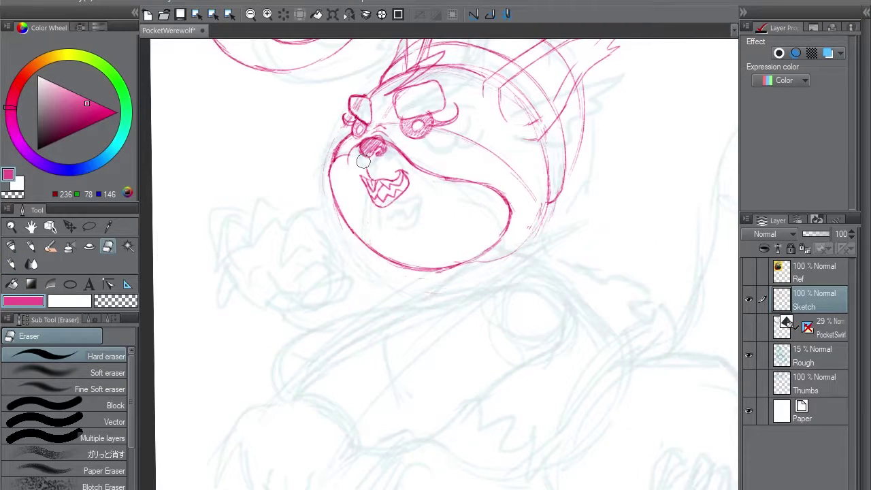
mouse_move(363, 161)
left_mouse_down()
mouse_move(370, 160)
mouse_move(365, 149)
left_mouse_up()
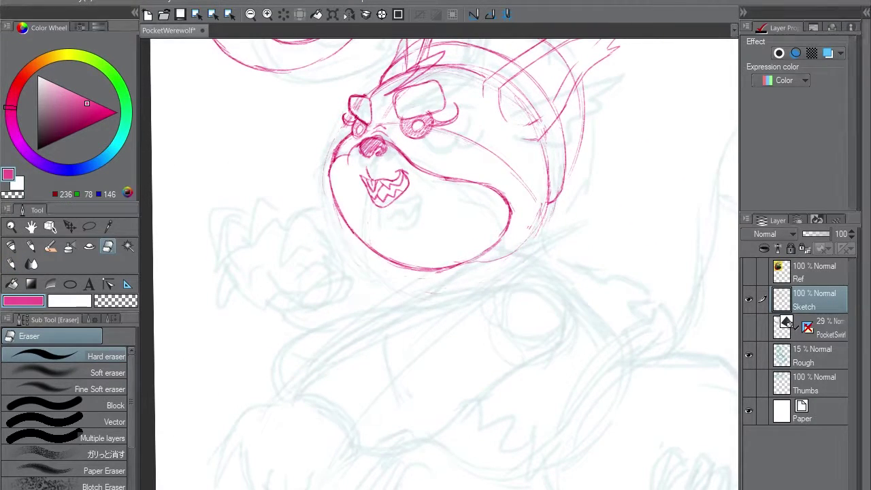
key("p")
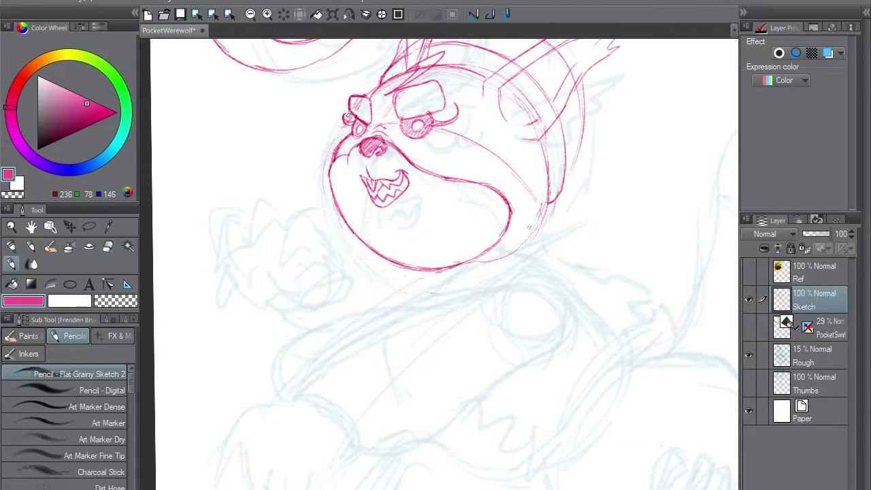
key("e")
left_click_drag(334, 162, 347, 140)
key("p")
key("e")
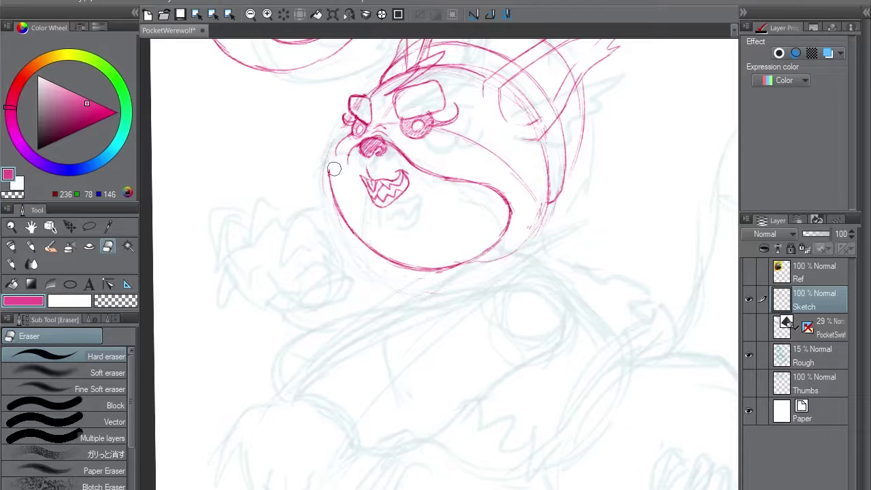
mouse_move(332, 170)
left_mouse_down()
mouse_move(352, 230)
mouse_move(348, 162)
mouse_move(352, 223)
left_mouse_up()
Redraw the muzzle's front contour as a cleaner curve running from beside the nose down to the chin.
key("p")
key("ctrl+z")
mouse_move(338, 154)
left_mouse_down()
mouse_move(363, 139)
mouse_move(370, 116)
mouse_move(331, 181)
mouse_move(362, 241)
left_mouse_up()
key("ctrl+z")
mouse_move(499, 192)
left_mouse_down()
mouse_move(483, 347)
mouse_move(481, 310)
mouse_move(452, 315)
mouse_move(457, 241)
left_mouse_up()
key("ctrl+z")
key("ctrl+z")
left_click_drag(484, 327, 468, 204)
key("ctrl+z")
mouse_move(527, 173)
left_mouse_down()
mouse_move(498, 184)
mouse_move(465, 315)
left_mouse_up()
Hide the Rough layer and erase the doubled lines under the muzzle and the cheek arc behind it.
left_click(381, 14)
key("e")
mouse_move(336, 267)
left_mouse_down()
mouse_move(406, 282)
mouse_move(356, 276)
mouse_move(458, 258)
left_mouse_up()
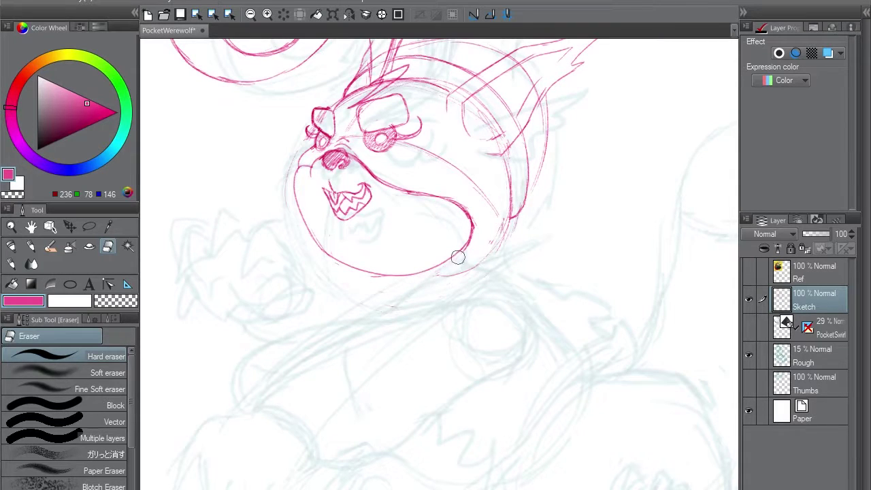
left_click_drag(364, 275, 374, 278)
left_click(749, 355)
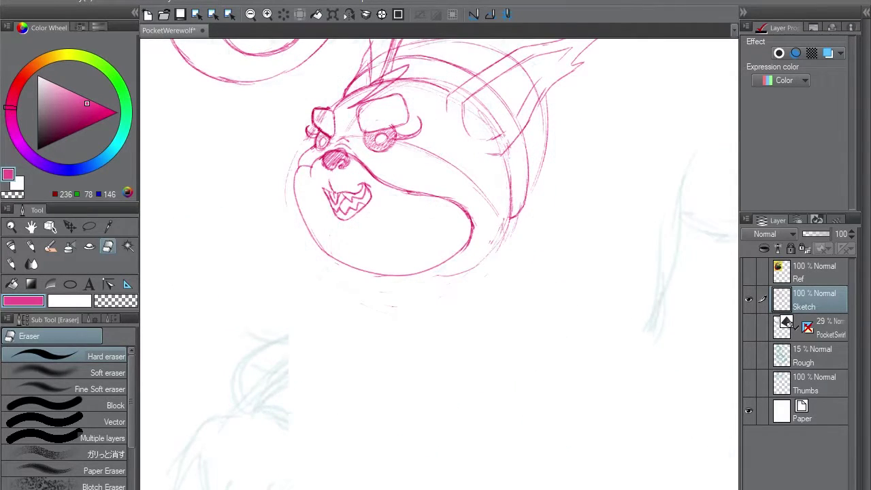
left_click_drag(448, 274, 499, 233)
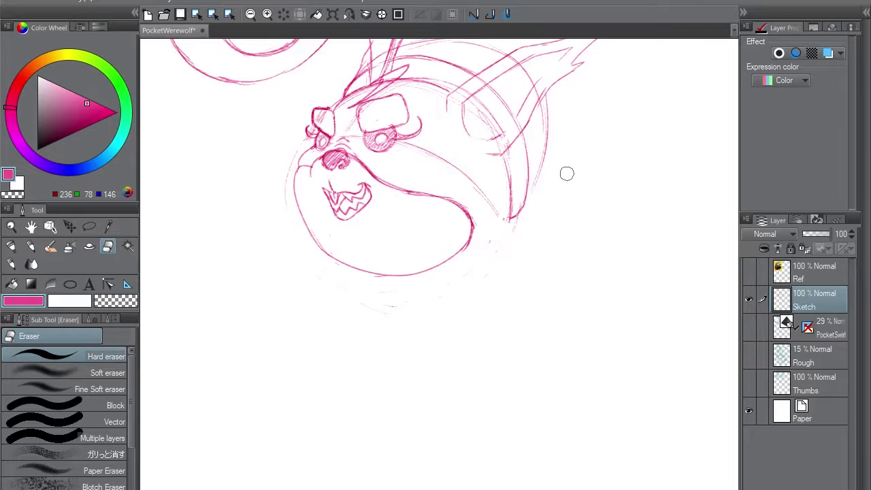
left_click(349, 14)
left_click_drag(665, 114, 601, 152)
key("p")
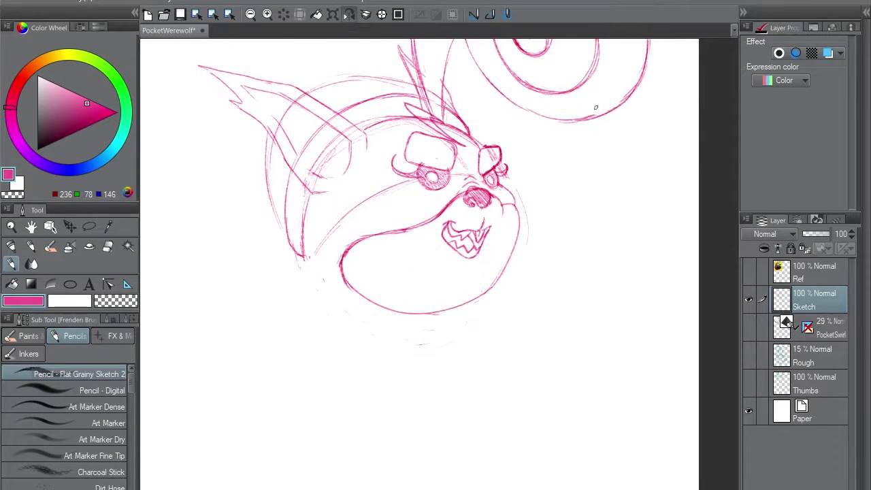
key("m")
left_click_drag(408, 127, 376, 158)
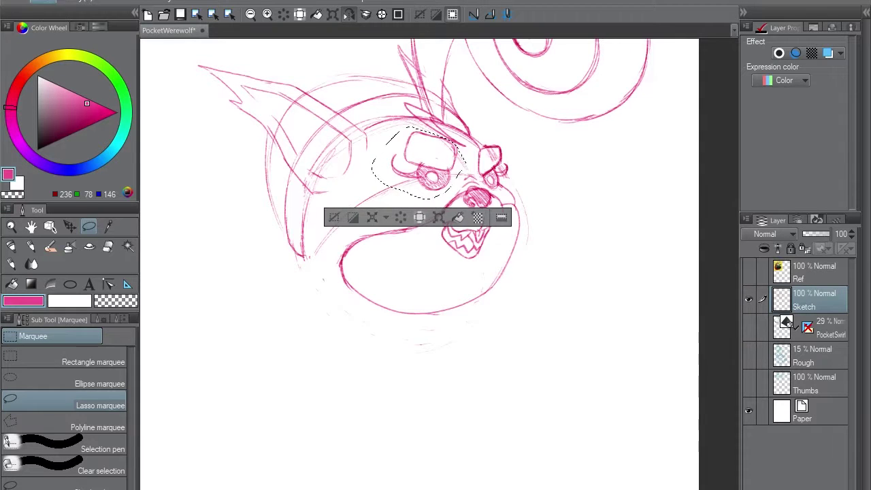
key("ctrl+t")
left_click_drag(371, 200, 388, 199)
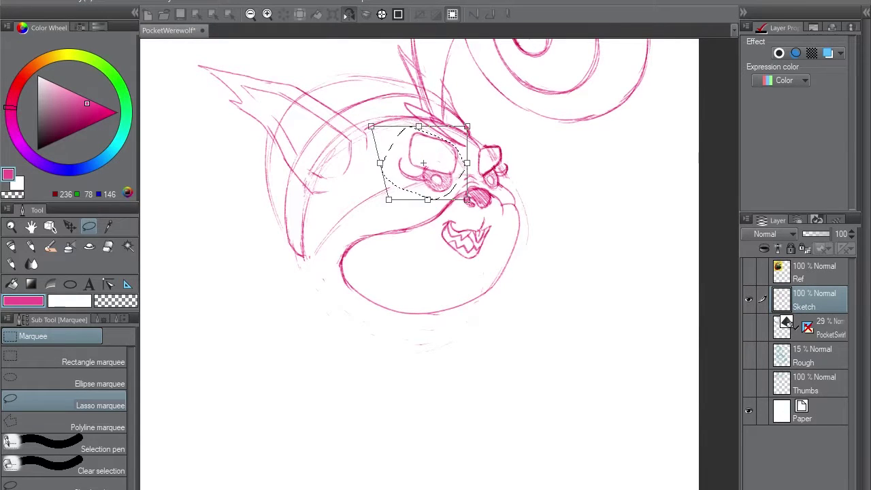
left_click_drag(467, 200, 468, 195)
left_click_drag(467, 127, 449, 123)
left_click_drag(468, 195, 482, 193)
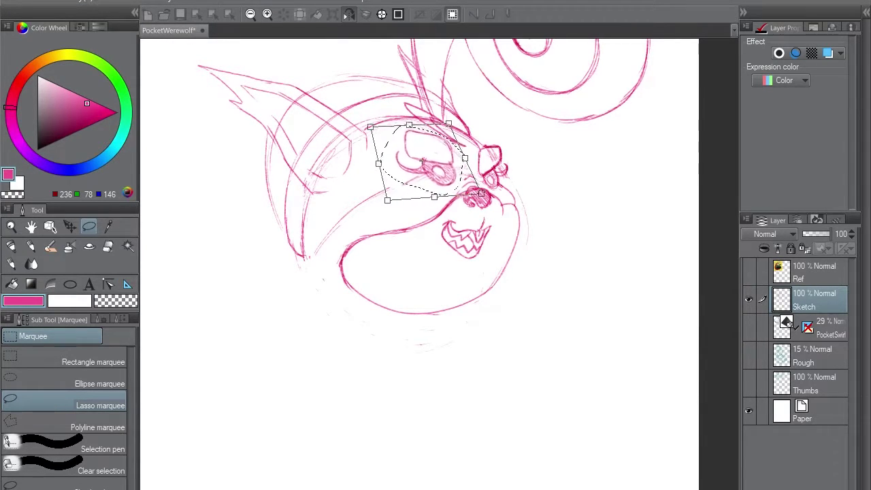
key("Return")
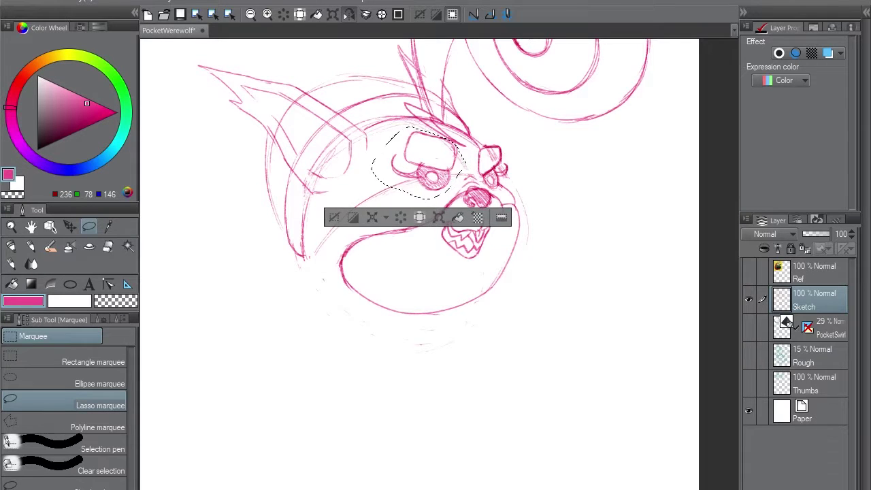
key("ctrl+d")
Reshape the larger eye with a flatter, angled upper lid under its brow and clean up the eye's outline.
key("p")
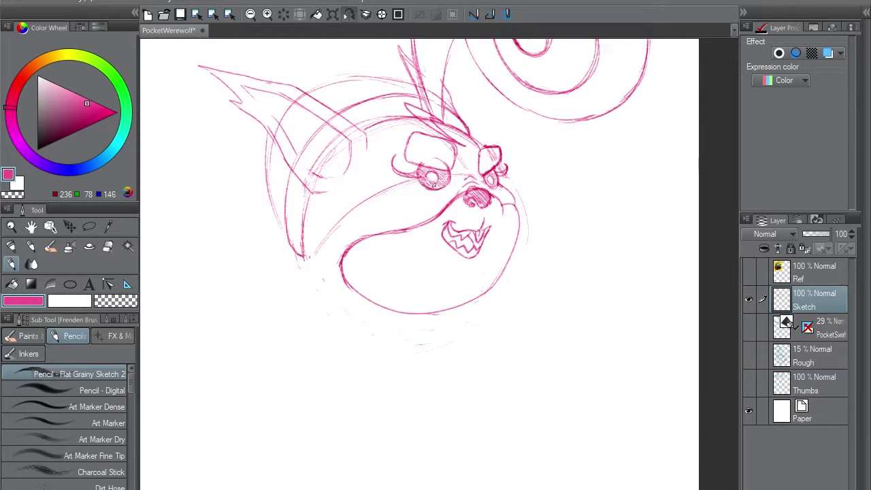
key("e")
left_click_drag(424, 186, 421, 183)
key("p")
left_click_drag(415, 131, 488, 137)
mouse_move(483, 200)
left_mouse_down()
mouse_move(480, 168)
mouse_move(475, 181)
left_mouse_up()
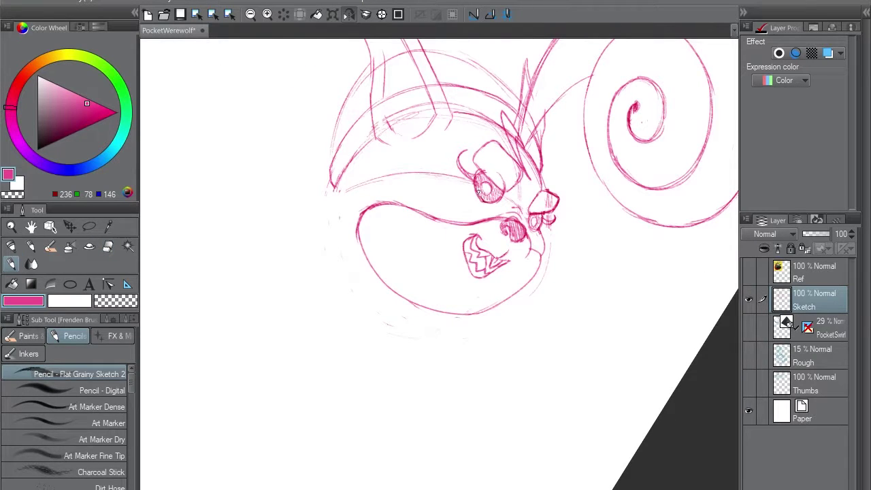
key("e")
key("-")
key("-")
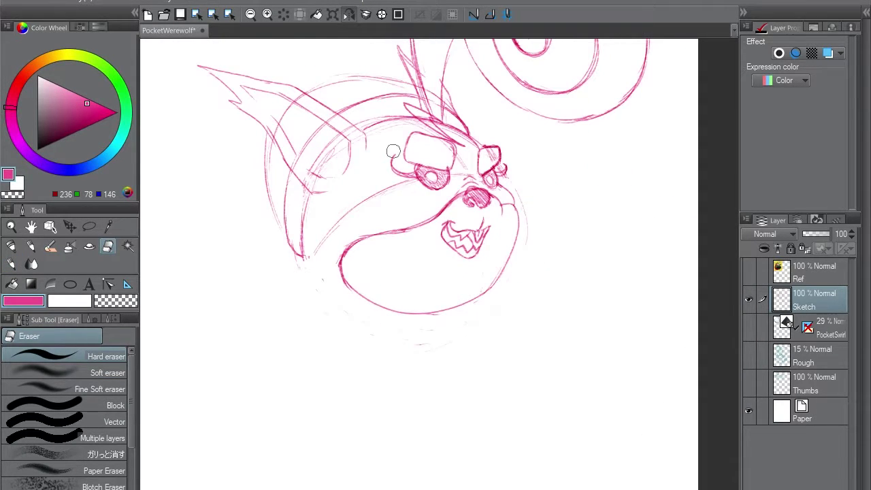
Lasso the curled lash beside the larger eye, transform it slightly outward and upward, and clear the selection.
key("m")
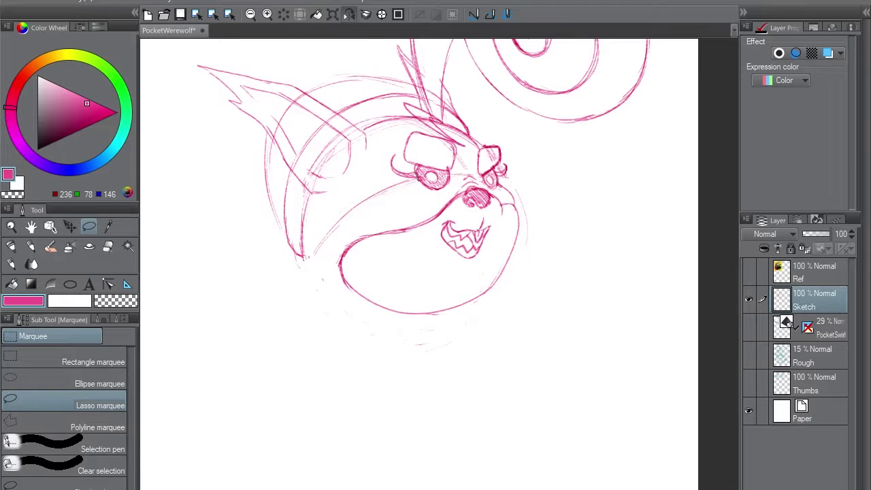
mouse_move(418, 176)
left_mouse_down()
mouse_move(418, 185)
mouse_move(430, 170)
mouse_move(399, 164)
left_mouse_up()
key("ctrl+t")
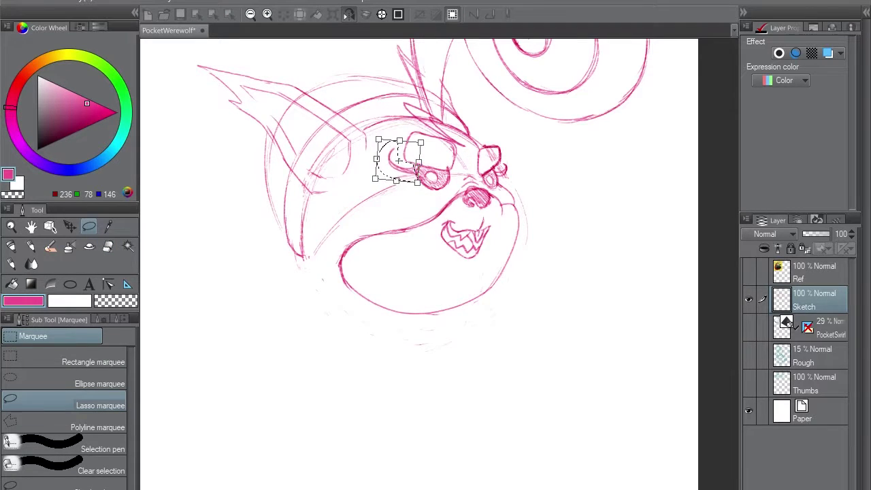
key("Return")
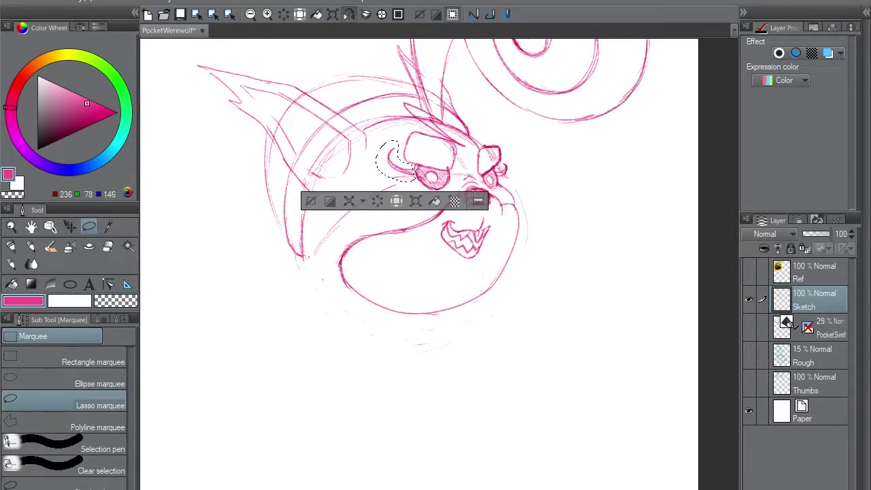
key("ctrl+d")
Redraw the smaller far eyebrow as a clean tilted block with a heavy lid line over the far eye.
key("p")
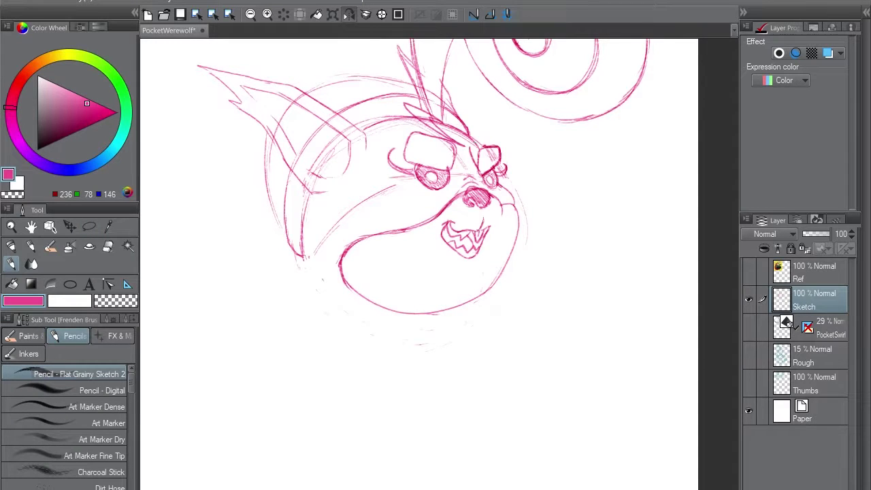
key("e")
key("p")
key("e")
key("p")
mouse_move(487, 145)
left_mouse_down()
mouse_move(500, 162)
mouse_move(486, 173)
left_mouse_up()
key("e")
key("p")
key("e")
key("p")
key("h")
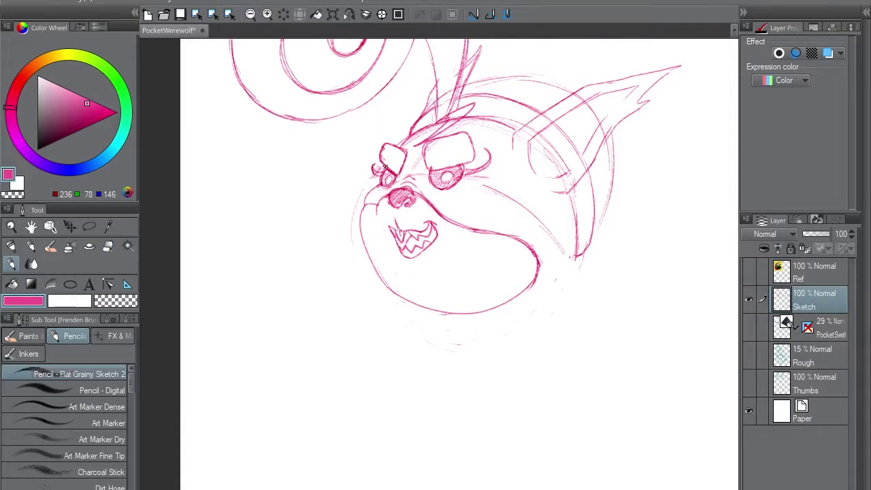
Trim the outline under the far eye and darken the eye's rim and pupil.
key("e")
left_click_drag(379, 184, 394, 192)
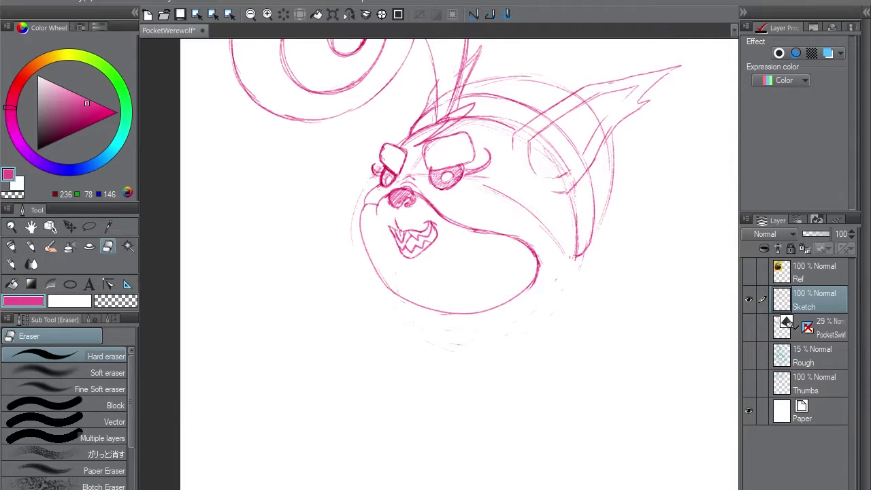
key("p")
Refine the small pointed teeth at the mouth's front corner.
left_click_drag(395, 234, 382, 155)
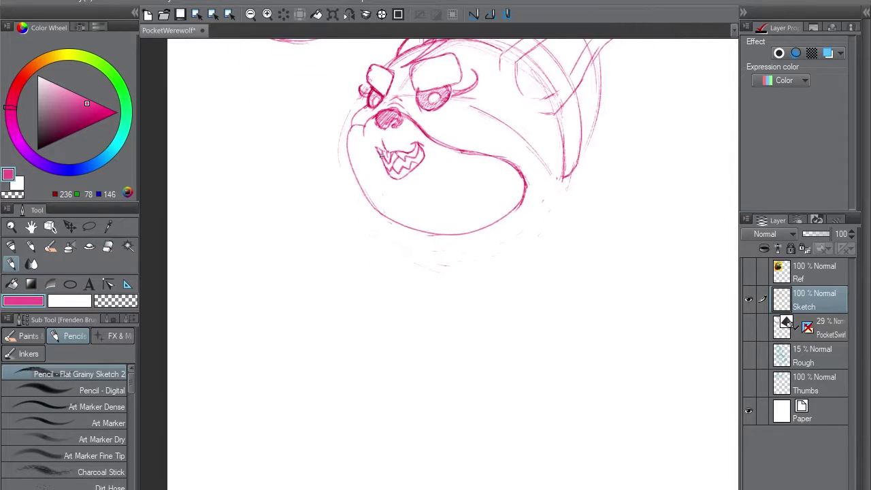
key("e")
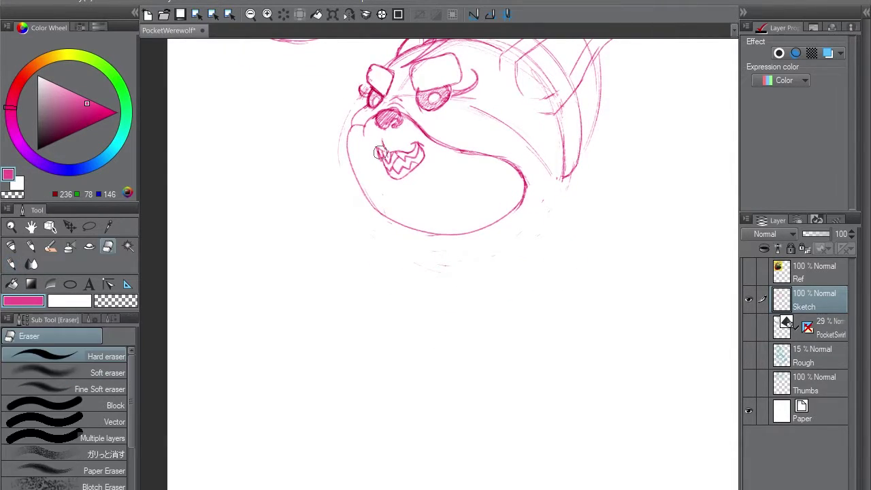
key("p")
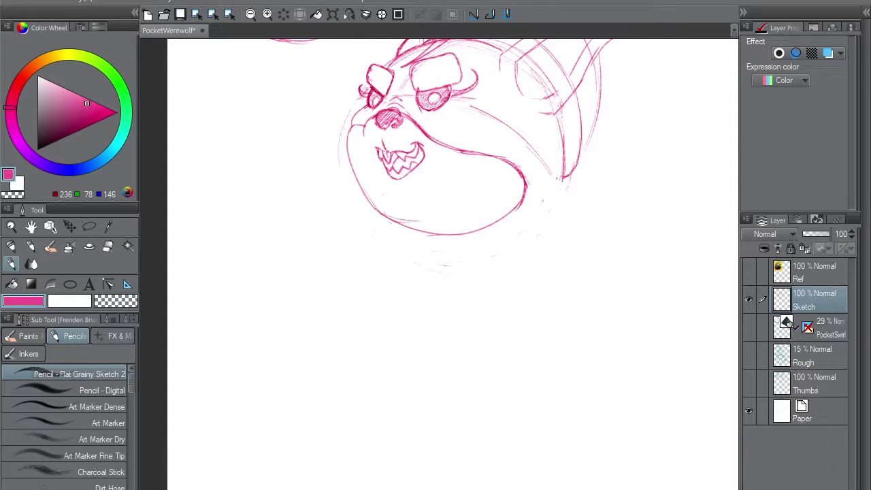
Redraw the muzzle's front contour slightly further in and add a short curved chin crease inside its lower edge.
key("ctrl+z")
mouse_move(388, 215)
left_mouse_down()
mouse_move(464, 208)
mouse_move(405, 214)
mouse_move(435, 217)
mouse_move(393, 211)
mouse_move(448, 228)
left_mouse_up()
key("ctrl+z")
key("ctrl+z")
mouse_move(352, 127)
left_mouse_down()
mouse_move(389, 216)
mouse_move(373, 209)
left_mouse_up()
key("e")
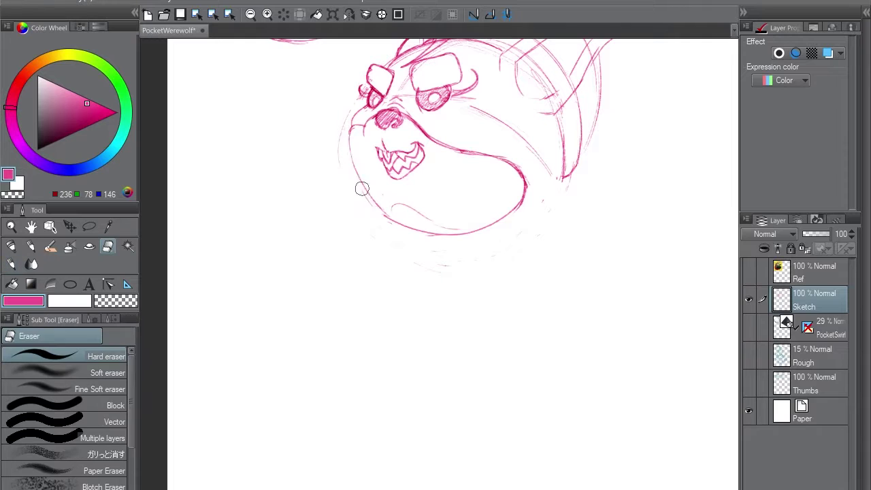
key("p")
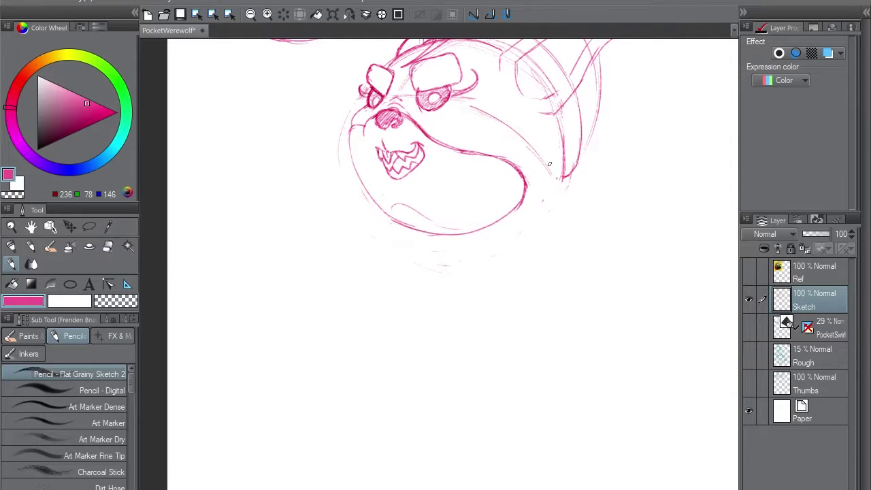
Draw a curved cheek contour from the back of the head down around the muzzle to the chin.
left_click_drag(549, 164, 526, 254)
left_click_drag(540, 207, 511, 293)
key("ctrl+z")
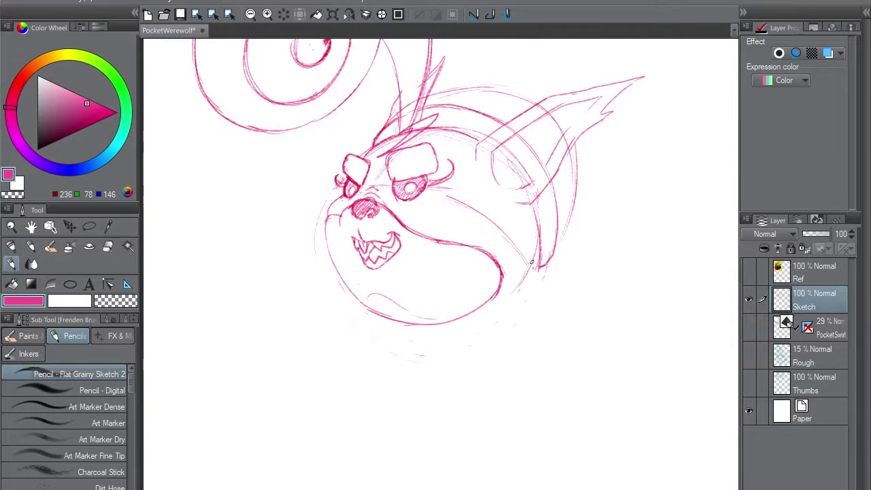
key("ctrl+z")
left_click_drag(541, 244, 523, 293)
left_click_drag(515, 249, 530, 270)
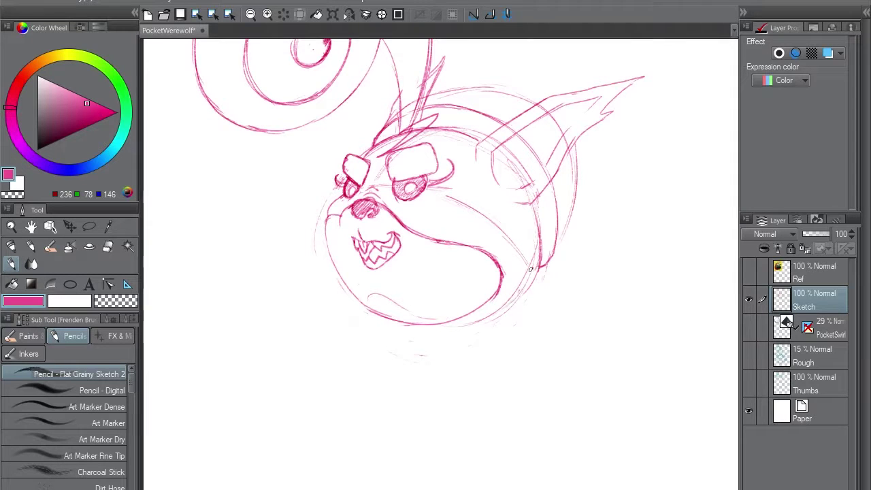
Redraw the curved contours at the back of the head and trim the outermost line below the ear.
key("e")
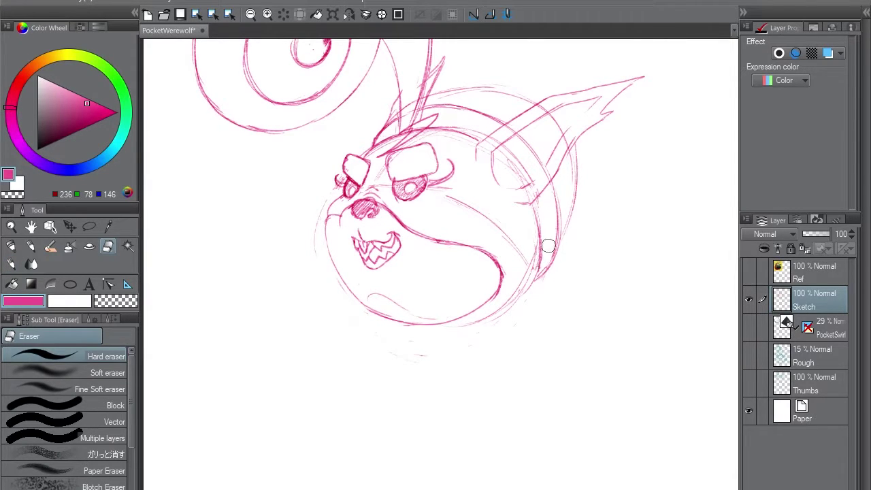
key("p")
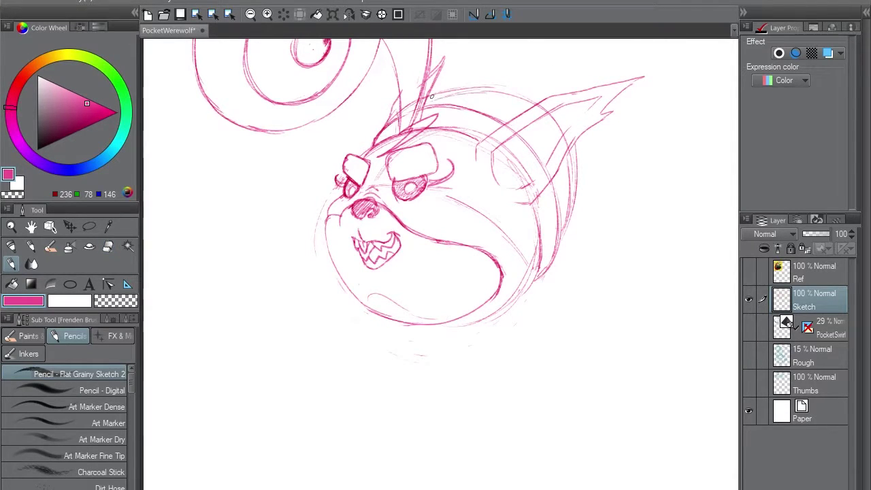
key("e")
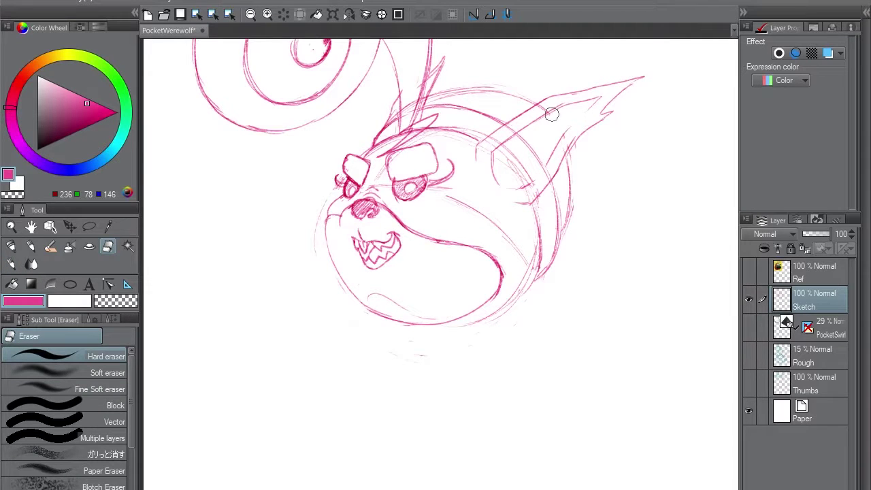
key("p")
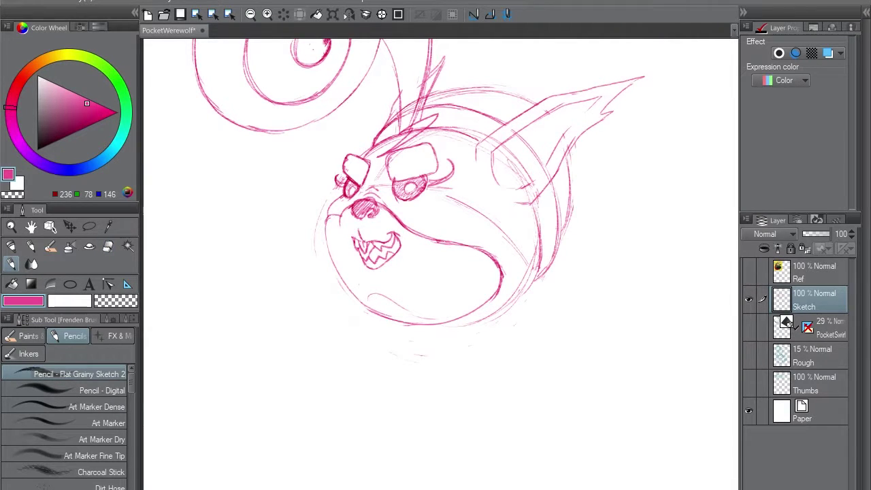
key("e")
key("p")
Add small jagged fur tufts on the crown and along the back of the head below the ear.
left_click_drag(494, 105, 495, 109)
left_click_drag(462, 81, 475, 82)
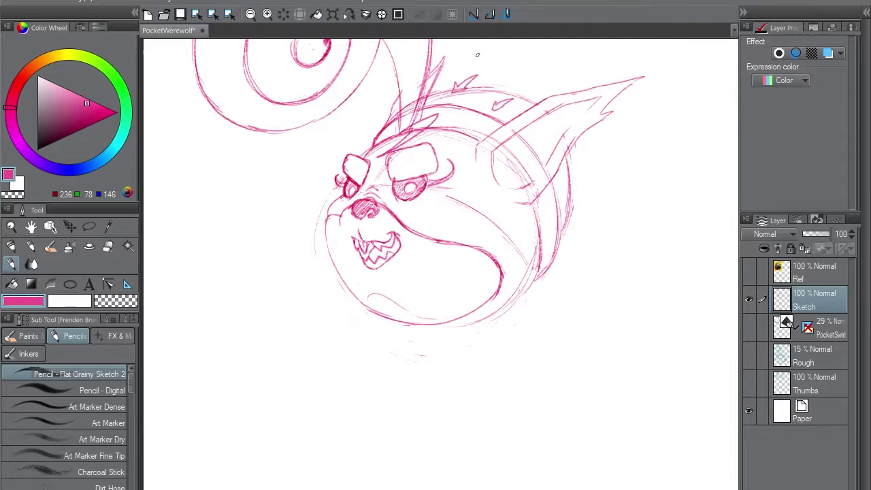
mouse_move(565, 186)
left_mouse_down()
mouse_move(566, 198)
mouse_move(567, 173)
mouse_move(581, 167)
left_mouse_up()
Erase the stray construction lines in front of the muzzle and across the cheek, and save the file.
key("e")
left_click_drag(319, 197, 333, 184)
key("p")
key("e")
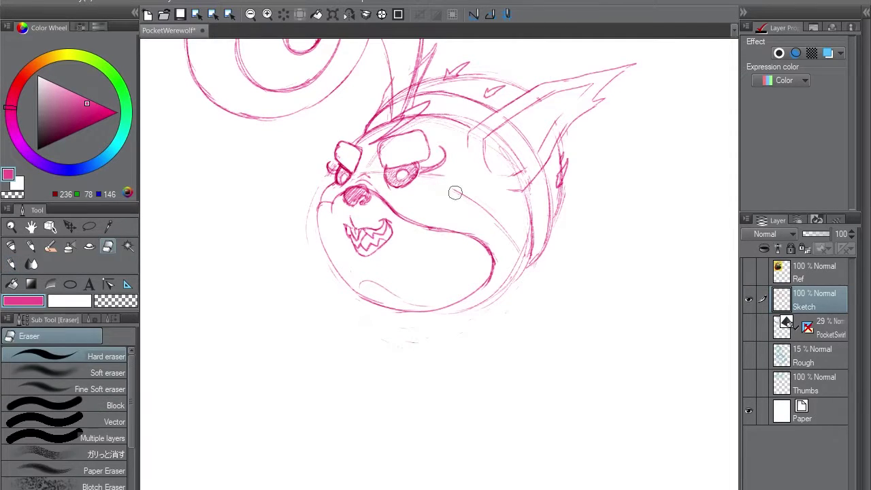
left_click_drag(455, 190, 507, 234)
key("p")
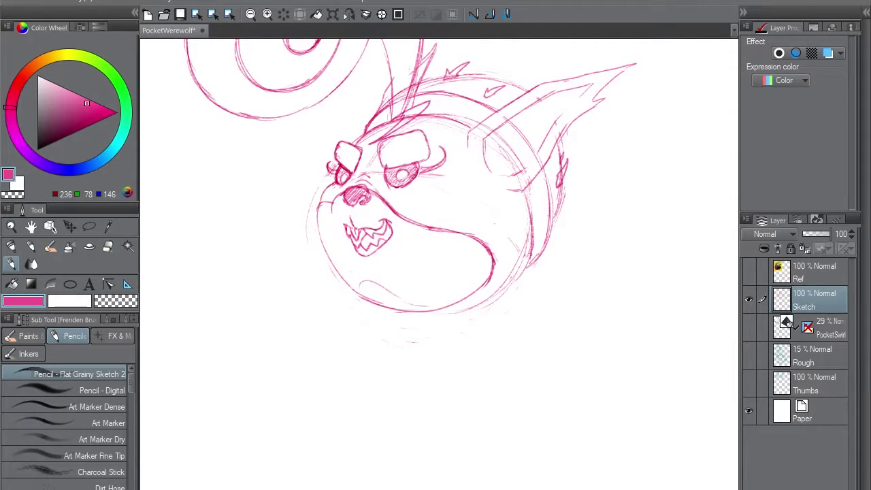
key("ctrl+s")
Darken the near brow's outline, rework the far brow's inner edge, and save the file.
mouse_move(385, 183)
left_mouse_down()
mouse_move(396, 197)
mouse_move(384, 181)
mouse_move(417, 134)
mouse_move(429, 151)
left_mouse_up()
key("e")
key("p")
key("e")
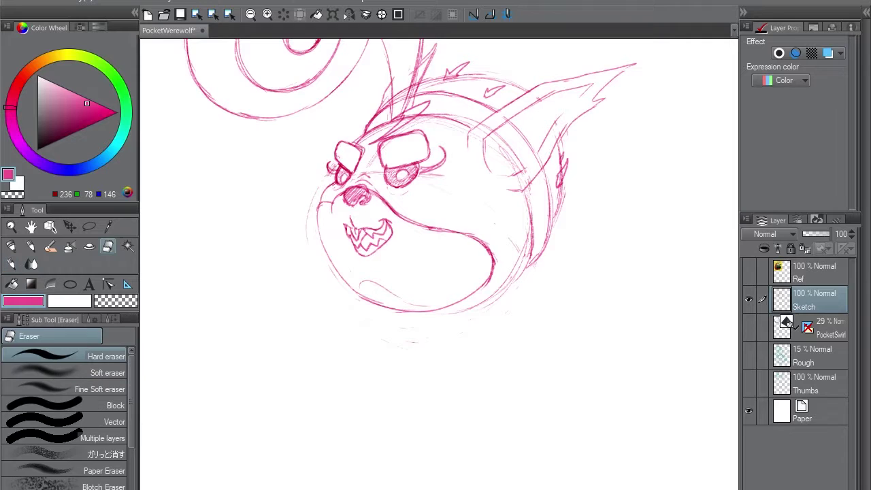
left_click_drag(354, 170, 359, 155)
key("p")
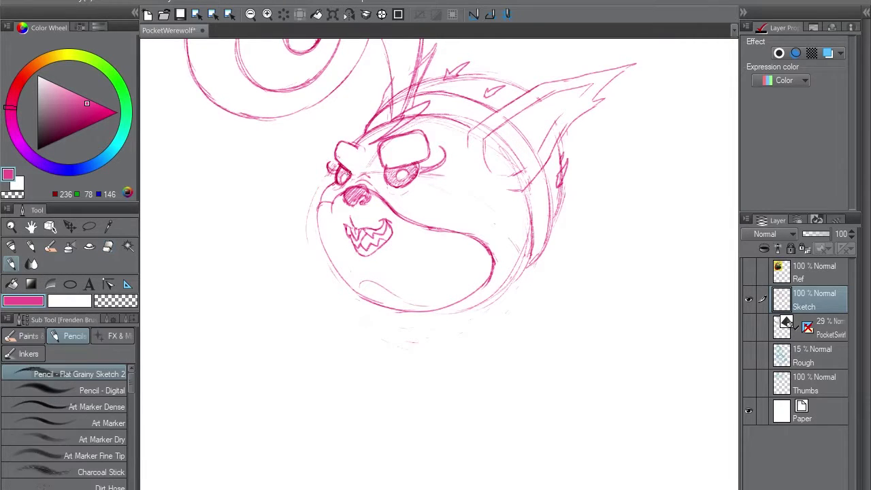
key("ctrl+z")
key("e")
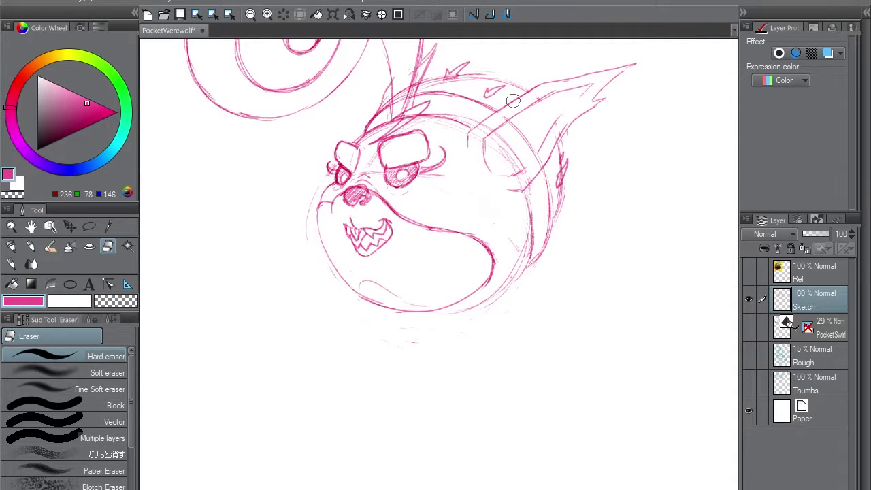
key("p")
key("ctrl+s")
Check the head's proportions in mirrored and rotated views, and restore the normal view.
key("h")
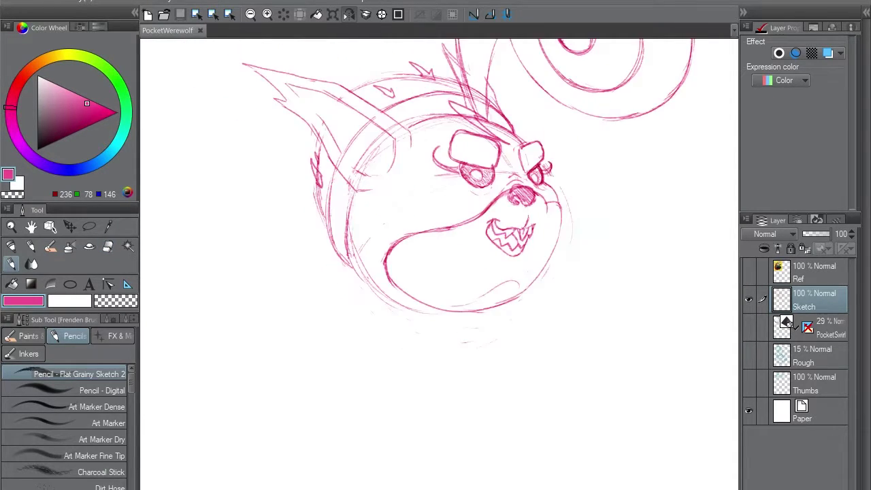
left_click_drag(324, 134, 266, 259)
mouse_move(250, 215)
left_mouse_down()
mouse_move(303, 132)
mouse_move(379, 121)
left_mouse_up()
key("e")
left_click(349, 14)
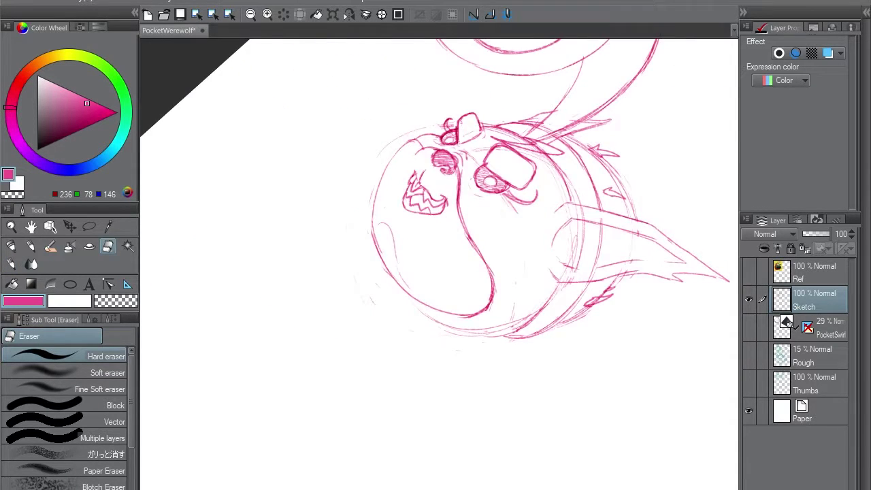
left_click(382, 14)
key("p")
Darken the inner band contours over the crown and behind the cheek, and clean up the lines around the far brow.
key("e")
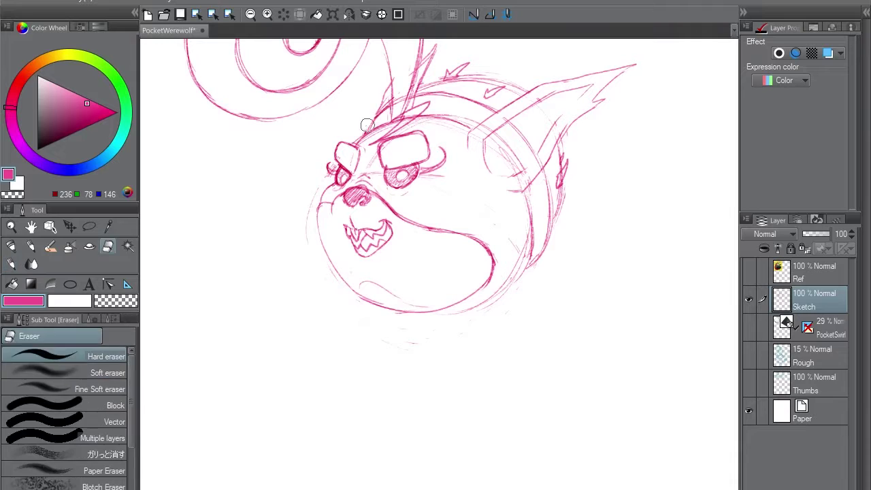
key("p")
key("e")
key("p")
left_click_drag(429, 90, 493, 112)
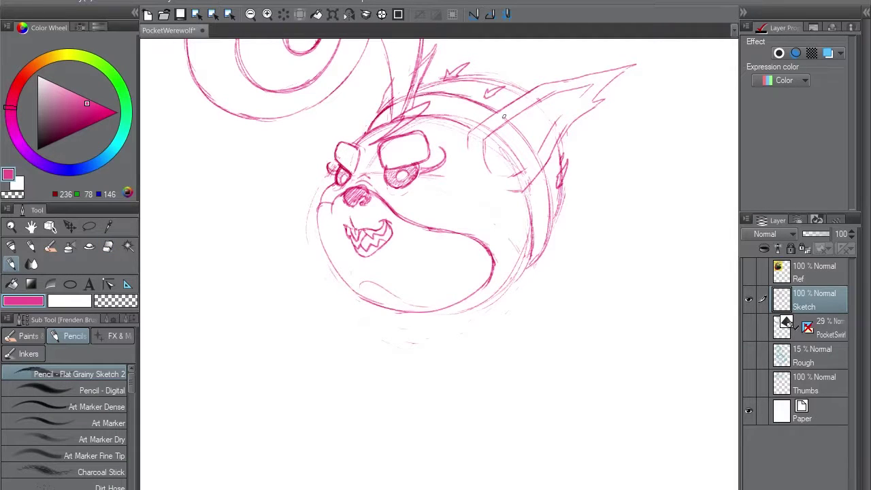
left_click_drag(544, 237, 528, 267)
mouse_move(374, 118)
left_mouse_down()
mouse_move(394, 75)
mouse_move(418, 66)
mouse_move(396, 131)
left_mouse_up()
key("e")
mouse_move(361, 158)
left_mouse_down()
mouse_move(378, 99)
mouse_move(350, 164)
mouse_move(367, 141)
mouse_move(342, 178)
left_mouse_up()
key("p")
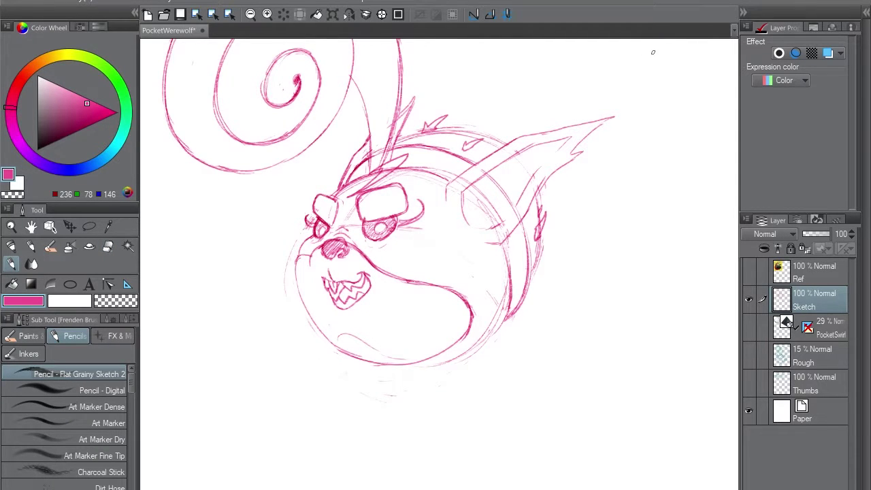
Erase the spiky tufts at the front of the crown and carry the dark head contour across the gap.
key("ctrl+z")
key("e")
mouse_move(413, 100)
left_mouse_down()
mouse_move(395, 135)
mouse_move(431, 127)
left_mouse_up()
key("space")
key("p")
mouse_move(368, 160)
left_mouse_down()
mouse_move(403, 136)
mouse_move(488, 129)
mouse_move(378, 141)
mouse_move(377, 127)
left_mouse_up()
key("e")
key("p")
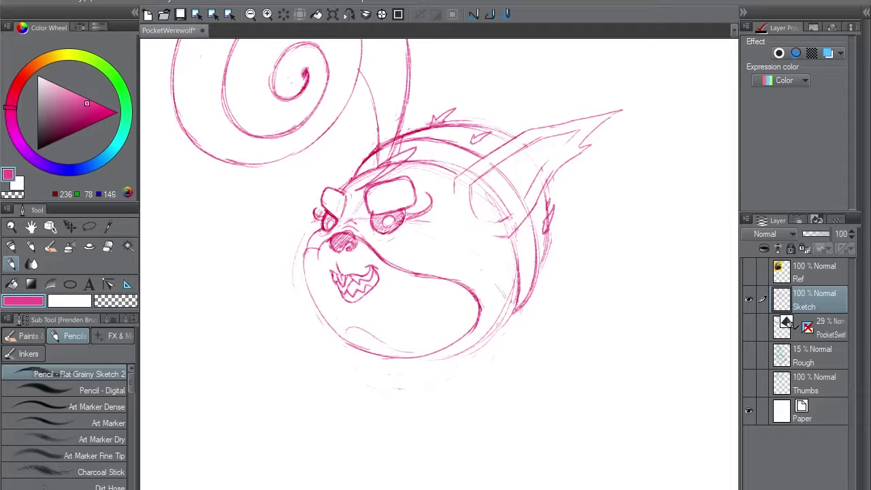
Place the PocketSwirl layer below Rough, show the Rough layer as a guide, and make Sketch the active layer.
left_click(748, 327)
left_click(749, 327)
left_click_drag(822, 327, 822, 368)
left_click(817, 327)
left_click(748, 327)
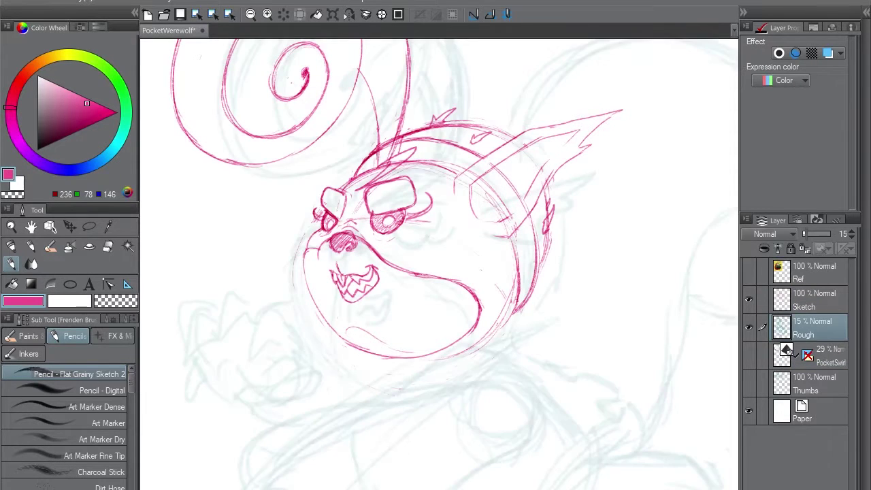
left_click(816, 300)
Move the Sketch layer slightly down relative to the rough drawing.
mouse_move(436, 259)
left_mouse_down()
mouse_move(432, 324)
mouse_move(415, 226)
left_mouse_up()
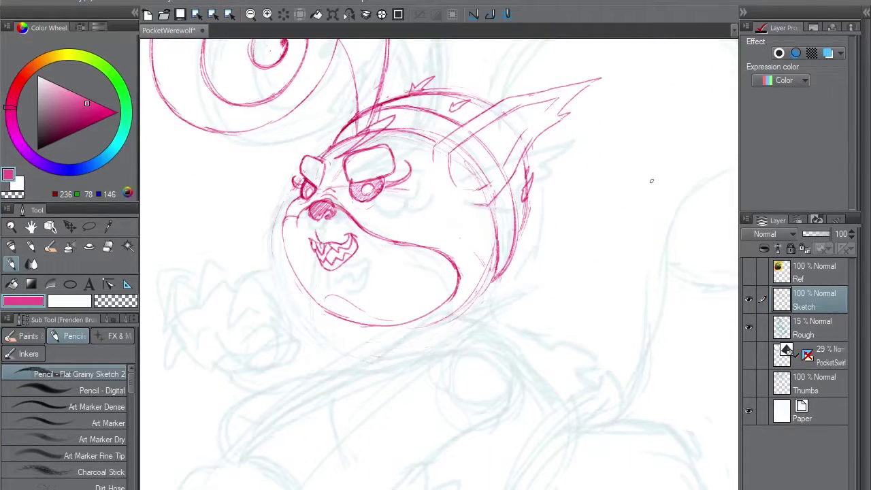
key("k")
left_click_drag(651, 181, 648, 209)
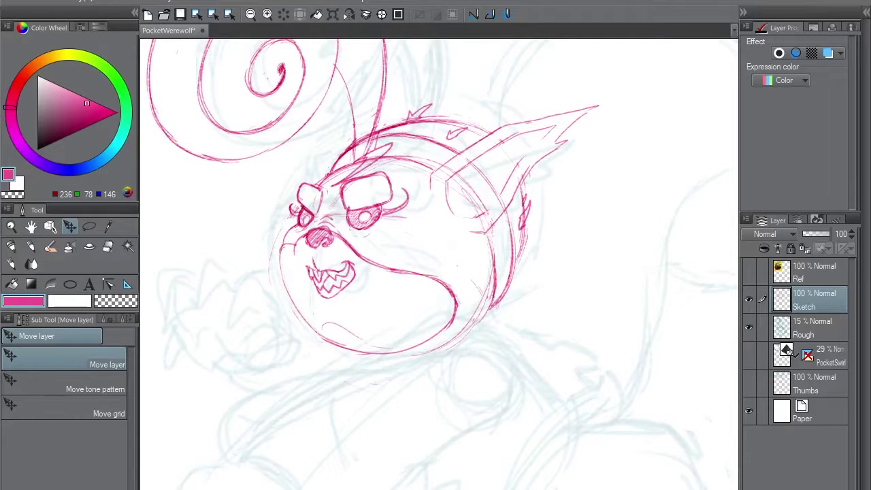
Draw the narrow pointed far ear with an inner fur tuft above the far brow, and save the file.
key("p")
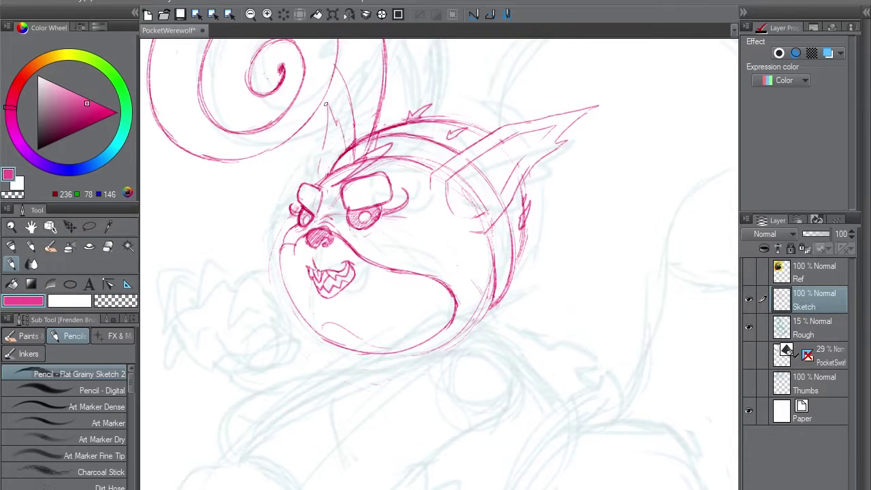
left_click_drag(326, 104, 318, 180)
key("e")
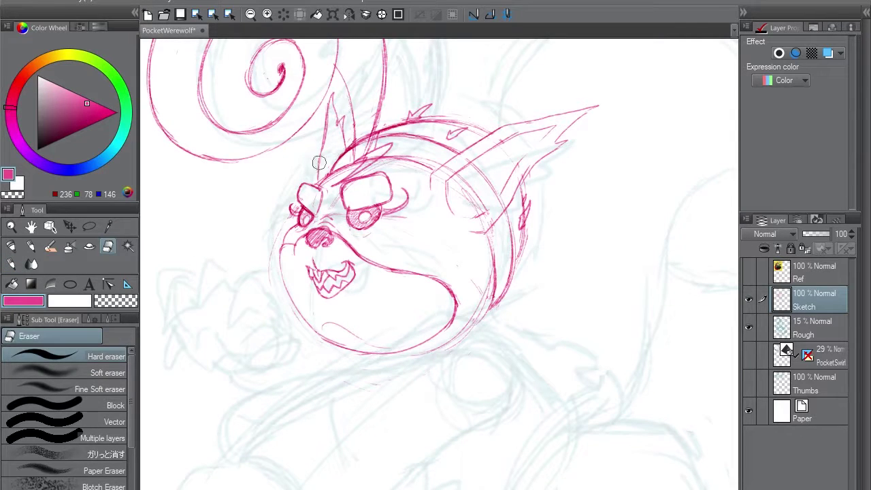
key("p")
key("e")
key("p")
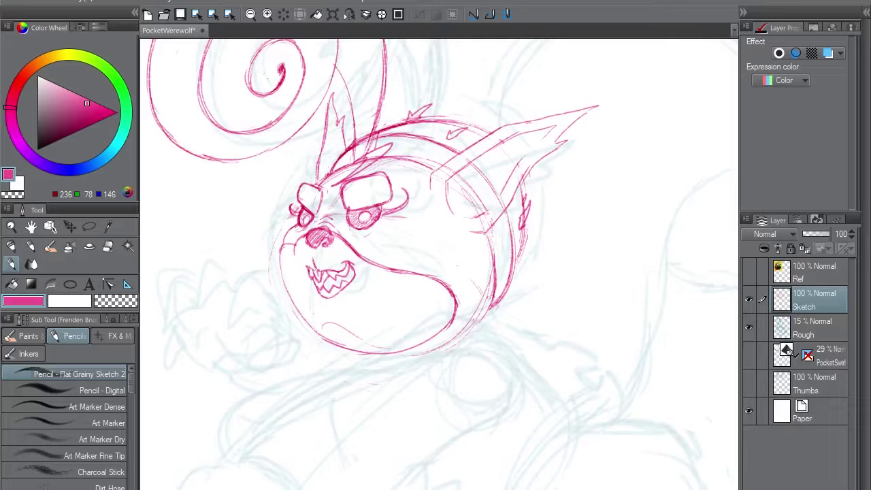
key("ctrl+s")
Draw the rounded shoulder of the near arm just below the back of the head.
left_click_drag(490, 241, 495, 280)
mouse_move(442, 319)
left_mouse_down()
mouse_move(485, 184)
mouse_move(513, 133)
mouse_move(508, 98)
left_mouse_up()
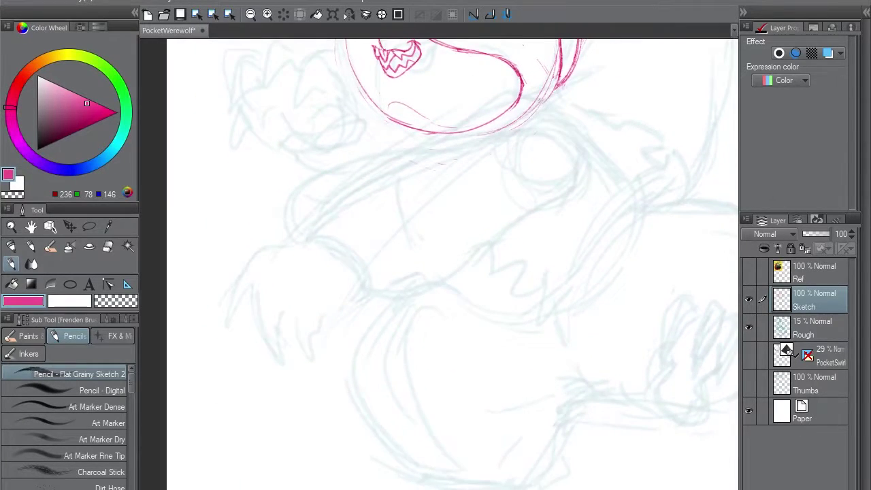
mouse_move(544, 71)
left_mouse_down()
mouse_move(541, 203)
mouse_move(505, 140)
left_mouse_up()
left_click_drag(503, 179, 535, 261)
key("ctrl+z")
mouse_move(470, 193)
left_mouse_down()
mouse_move(529, 240)
mouse_move(511, 266)
left_mouse_up()
mouse_move(447, 203)
left_mouse_down()
mouse_move(489, 181)
mouse_move(530, 214)
left_mouse_up()
left_click_drag(526, 248, 506, 262)
Draw the arm's upper and lower contours from the shoulder to the elbow bend and underside.
left_click_drag(475, 187, 300, 229)
left_click_drag(274, 244, 253, 299)
left_click_drag(333, 364, 524, 253)
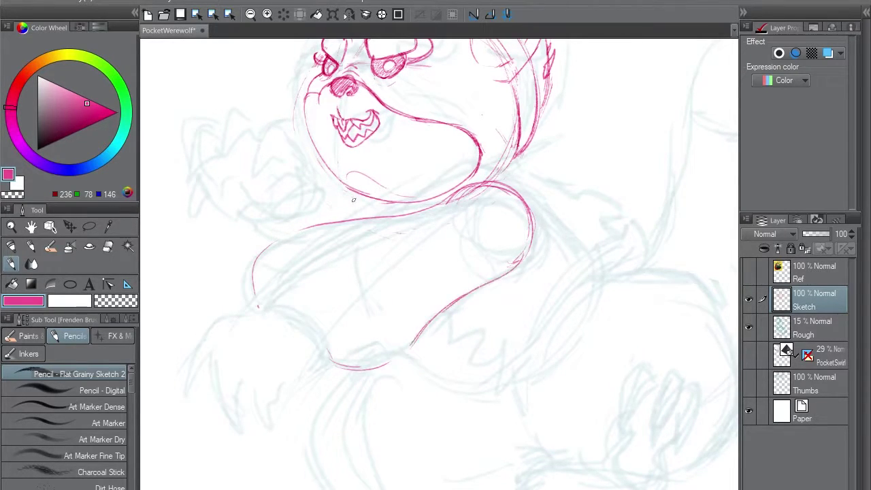
left_click_drag(257, 285, 219, 345)
key("ctrl+z")
mouse_move(189, 369)
left_mouse_down()
mouse_move(283, 225)
mouse_move(444, 140)
left_mouse_up()
left_click_drag(450, 138, 349, 197)
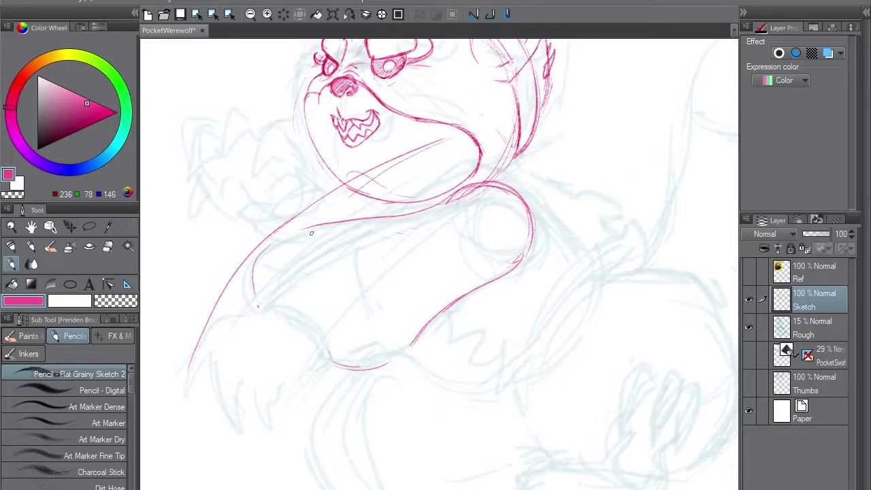
mouse_move(284, 297)
left_mouse_down()
mouse_move(319, 260)
mouse_move(291, 349)
left_mouse_up()
key("ctrl+z")
key("ctrl+z")
key("ctrl+z")
key("ctrl+z")
key("ctrl+z")
mouse_move(198, 328)
left_mouse_down()
mouse_move(184, 402)
mouse_move(436, 136)
left_mouse_up()
key("ctrl+z")
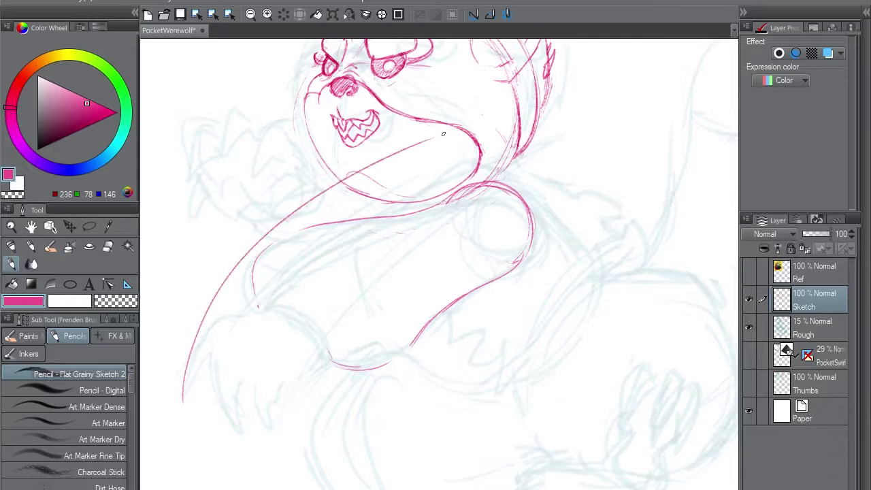
key("ctrl+z")
Sketch the forearm as long arcs sweeping from the muzzle down toward the hand.
mouse_move(187, 393)
left_mouse_down()
mouse_move(452, 130)
mouse_move(308, 264)
left_mouse_up()
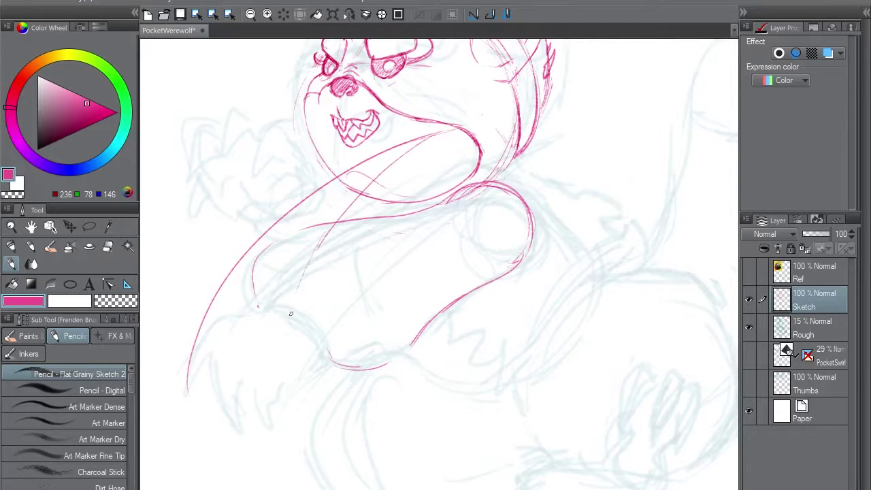
left_click_drag(341, 235, 296, 340)
left_click_drag(272, 388, 331, 328)
left_click_drag(319, 321, 345, 359)
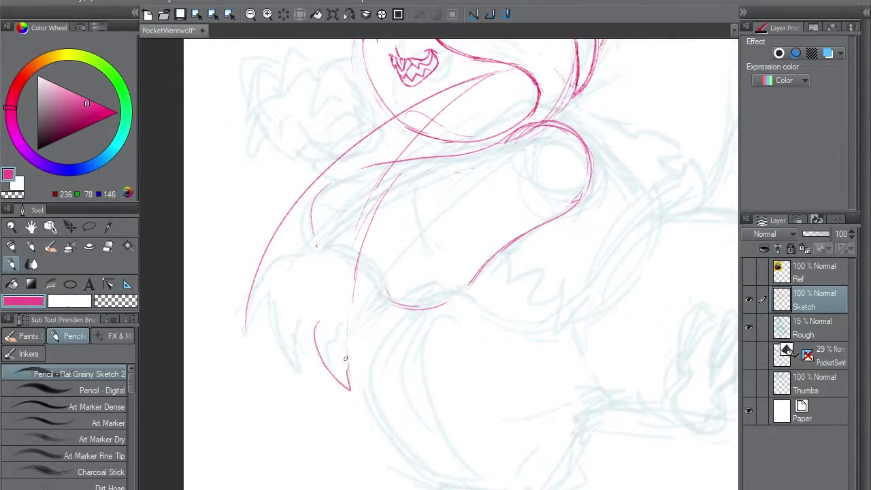
left_click_drag(290, 298, 299, 349)
key("ctrl+z")
key("ctrl+z")
Draw a doubled curved bulge beside the wrist, joining the arm's lower contour, and save the file.
left_click_drag(361, 246, 389, 300)
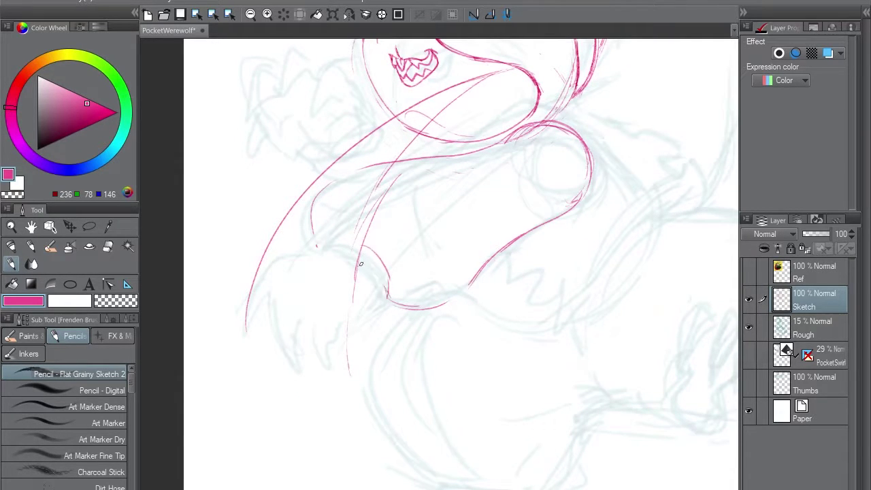
mouse_move(361, 262)
left_mouse_down()
mouse_move(389, 307)
mouse_move(378, 306)
left_mouse_up()
key("e")
key("p")
key("ctrl+s")
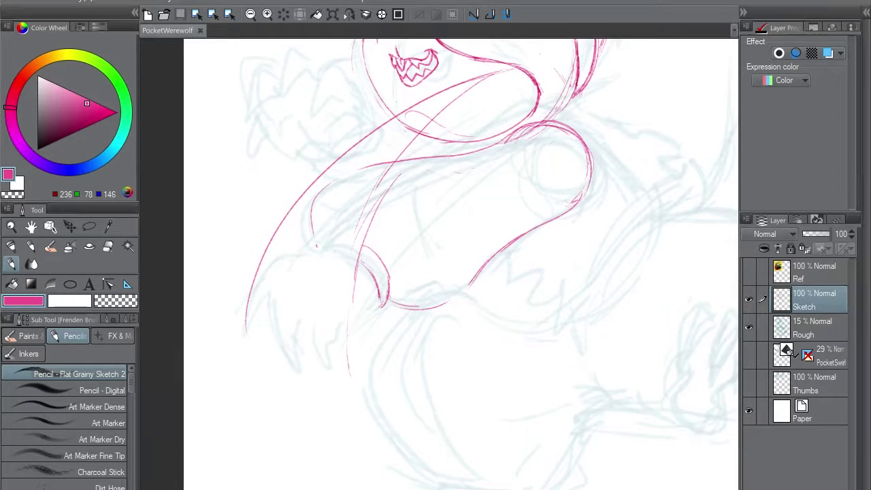
Draw the first three curved, clawed fingers of the near hand over the rough.
mouse_move(246, 317)
left_mouse_down()
mouse_move(255, 351)
mouse_move(272, 295)
mouse_move(276, 346)
mouse_move(298, 369)
left_mouse_up()
mouse_move(316, 291)
left_mouse_down()
mouse_move(302, 296)
mouse_move(301, 317)
left_mouse_up()
left_click_drag(303, 323, 332, 371)
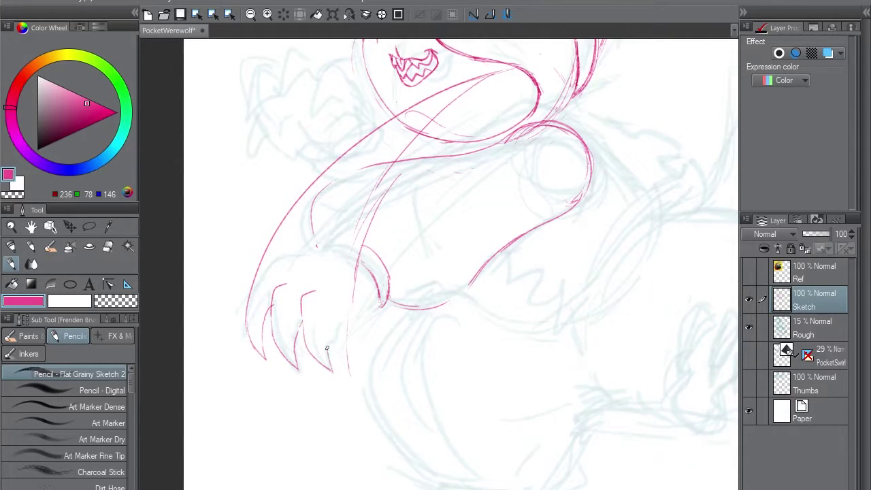
key("ctrl+z")
key("ctrl+z")
key("ctrl+z")
key("ctrl+y")
key("ctrl+y")
key("ctrl+y")
Draw the fourth clawed finger and the short contour linking it to the bulge beside the wrist.
left_click_drag(325, 307, 352, 369)
left_click_drag(357, 371, 354, 336)
left_click_drag(379, 304, 355, 333)
left_click_drag(378, 291, 379, 305)
Erase the faint inner forearm line and redraw it cleanly down to the fourth claw.
key("e")
left_click_drag(348, 371, 352, 287)
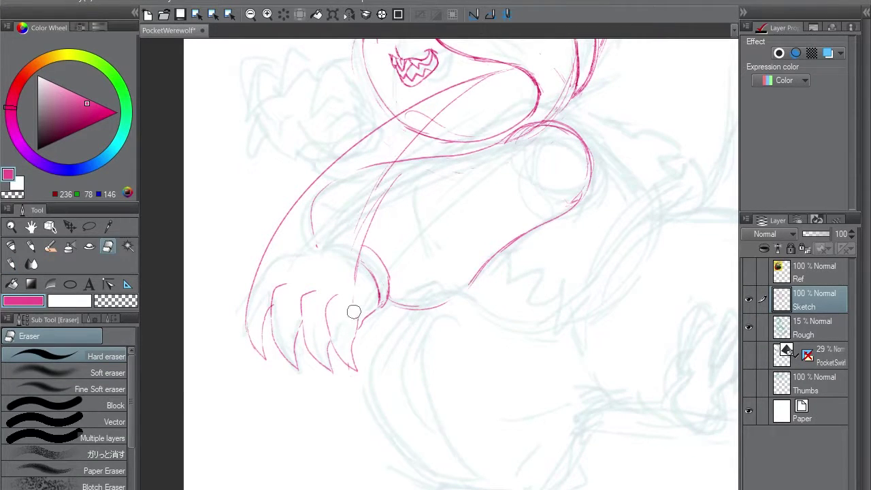
key("p")
left_click_drag(354, 356, 360, 254)
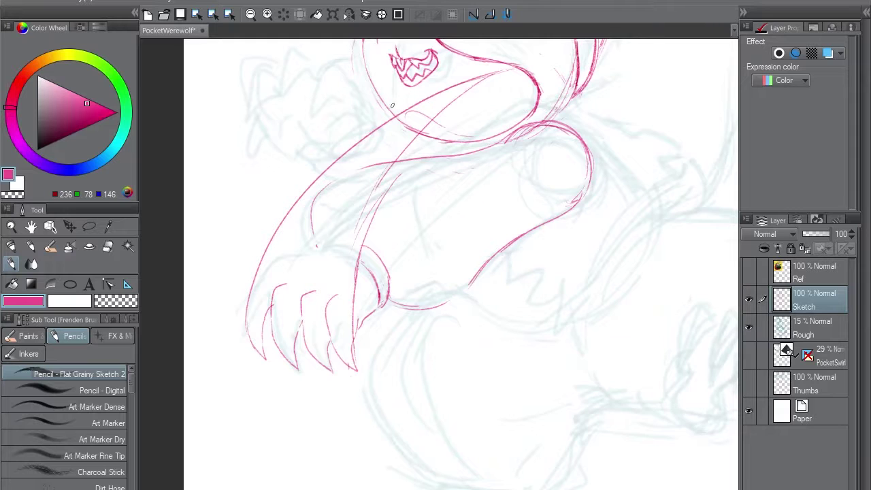
Add short fur strokes along the forearm's outer edge and compare the sketch with the Rough layer hidden.
left_click_drag(261, 245, 320, 155)
mouse_move(320, 155)
left_mouse_down()
mouse_move(308, 179)
mouse_move(322, 165)
left_mouse_up()
left_click_drag(499, 139, 463, 205)
left_click(748, 327)
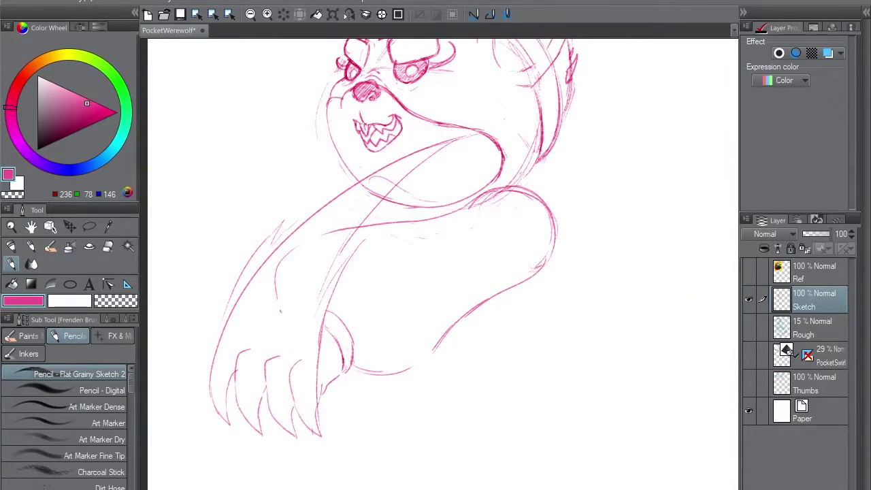
left_click(749, 328)
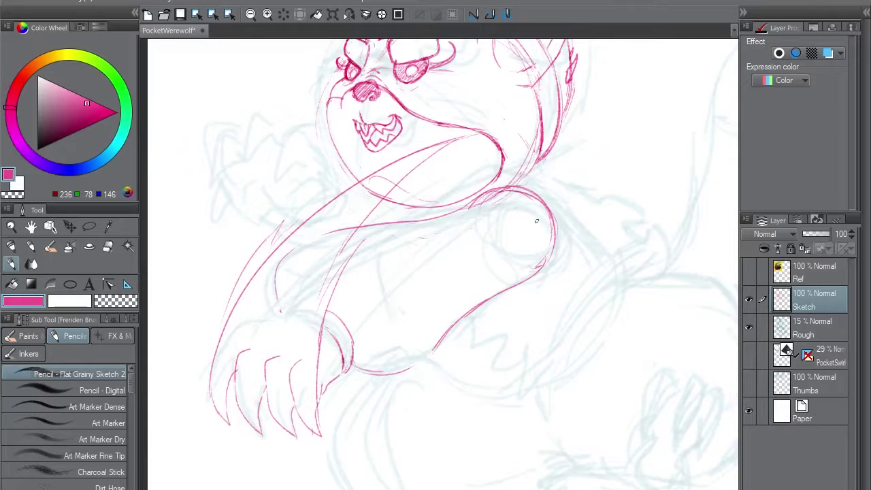
Erase the old lower contour of the upper arm and rework its top edge near the shoulder.
key("e")
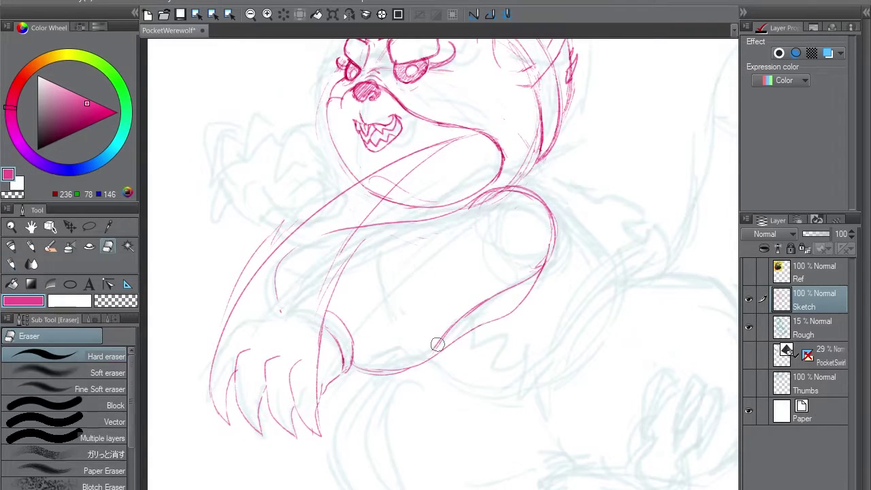
key("p")
left_click_drag(369, 231, 432, 238)
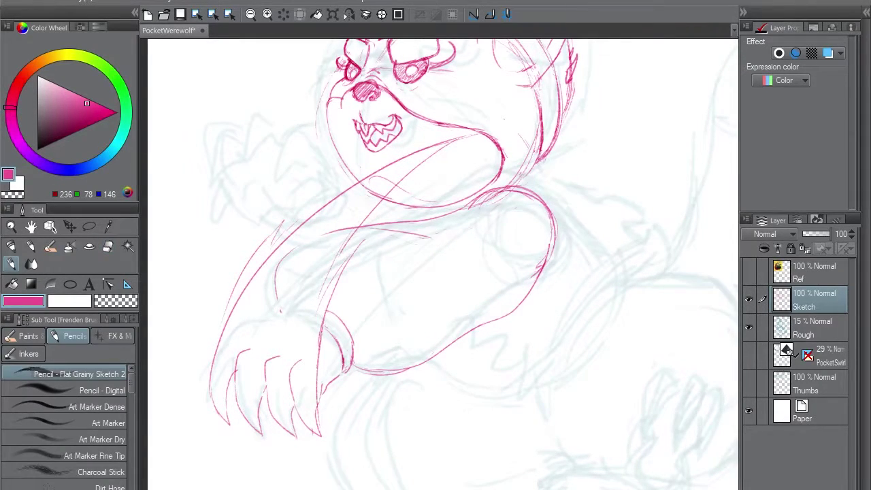
key("ctrl+z")
mouse_move(359, 227)
left_mouse_down()
mouse_move(443, 225)
mouse_move(491, 191)
left_mouse_up()
key("e")
left_click_drag(403, 222, 457, 211)
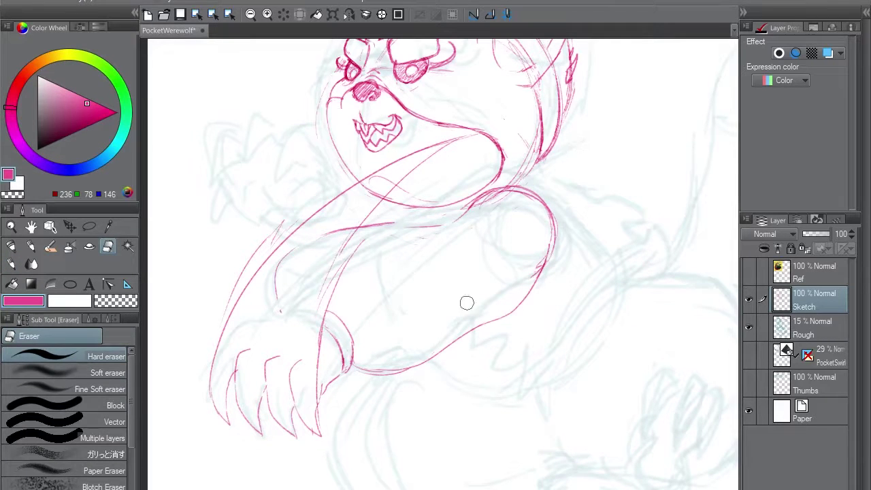
Redraw the arm's underside as one curve from elbow to wrist, trimming the excess inner line.
left_click_drag(447, 348, 510, 313)
key("p")
left_click_drag(470, 333, 412, 371)
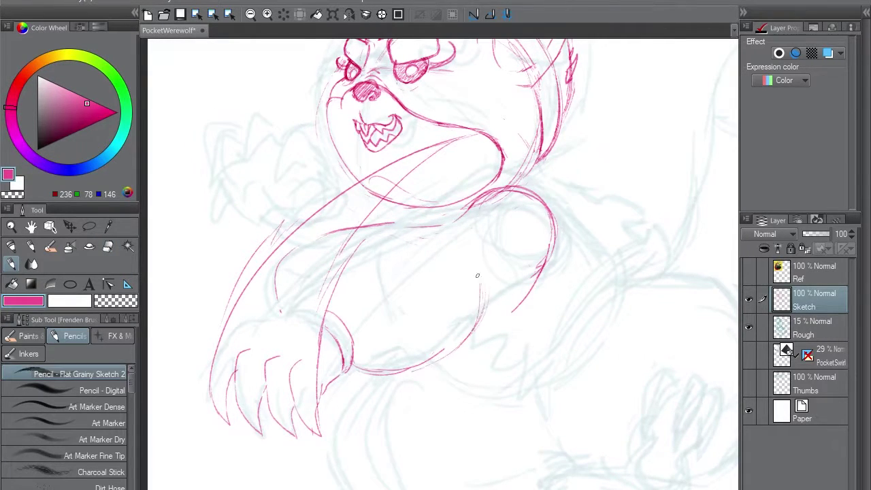
mouse_move(479, 275)
left_mouse_down()
mouse_move(417, 298)
mouse_move(405, 287)
left_mouse_up()
left_click_drag(381, 199, 381, 366)
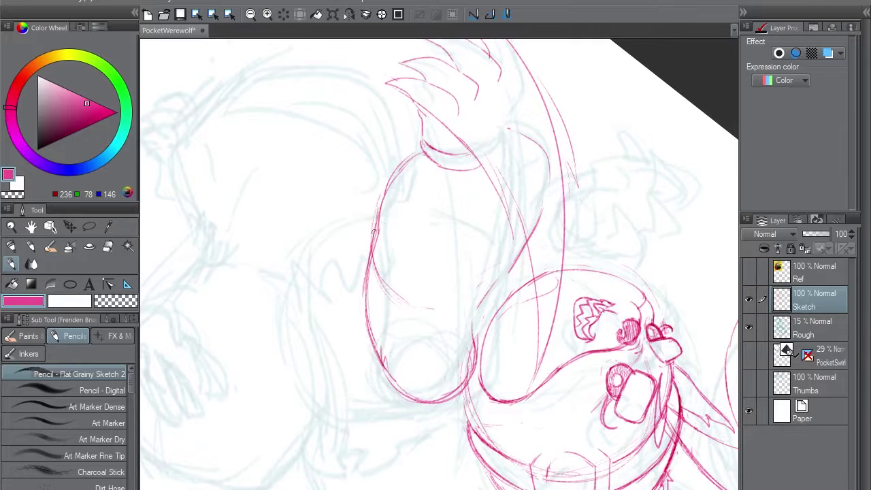
key("e")
mouse_move(375, 231)
left_mouse_down()
mouse_move(370, 265)
mouse_move(388, 288)
left_mouse_up()
Draw the arm's top contour from the forearm bend up into the shoulder curve.
left_click(365, 14)
key("p")
left_click_drag(284, 260, 353, 228)
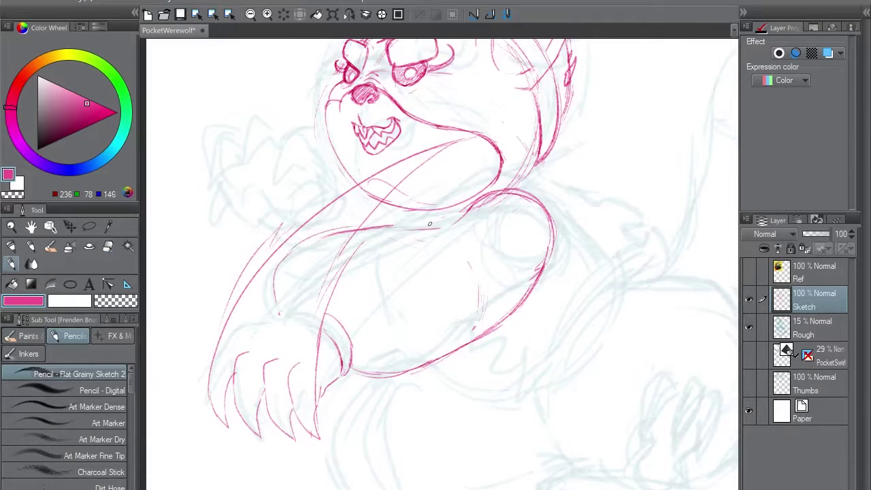
mouse_move(412, 229)
left_mouse_down()
mouse_move(488, 195)
mouse_move(459, 220)
mouse_move(524, 190)
left_mouse_up()
key("ctrl+z")
key("e")
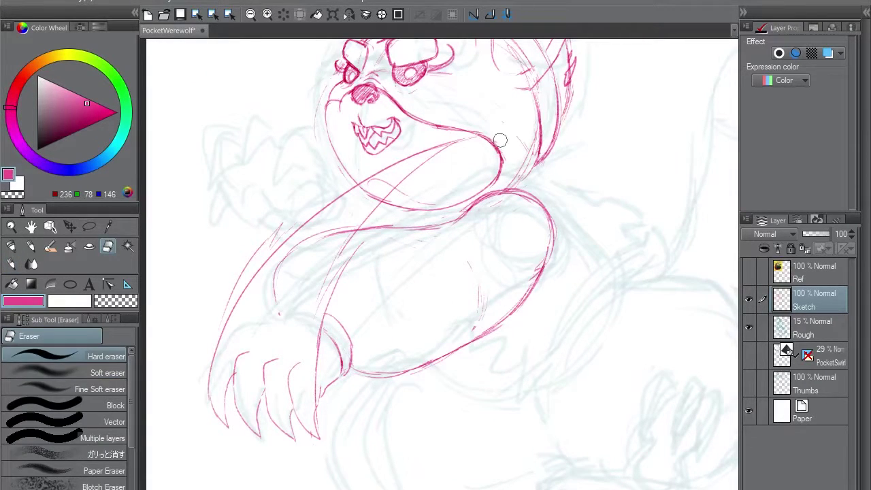
key("p")
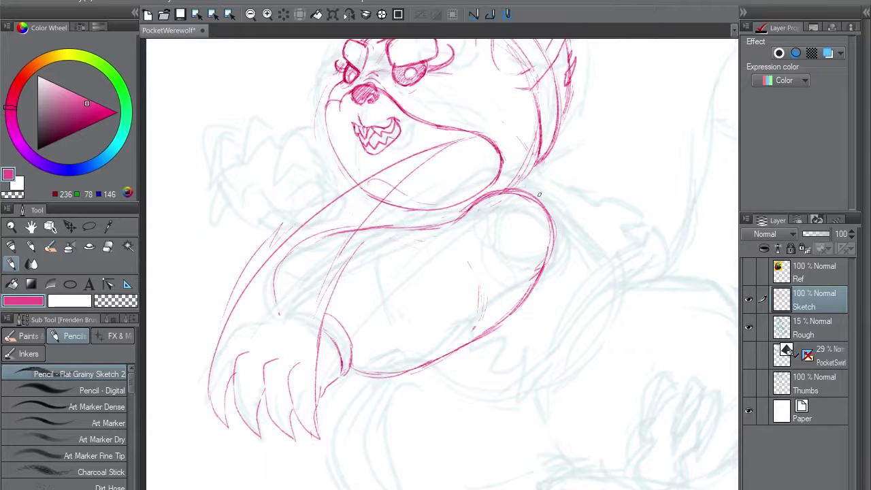
Draw the folded collar between the cheek and the shoulder and erase the jaw line it overlaps.
mouse_move(533, 179)
left_mouse_down()
mouse_move(490, 178)
mouse_move(415, 211)
mouse_move(468, 188)
mouse_move(534, 195)
left_mouse_up()
key("ctrl+z")
key("e")
mouse_move(416, 217)
left_mouse_down()
mouse_move(443, 212)
mouse_move(510, 181)
left_mouse_up()
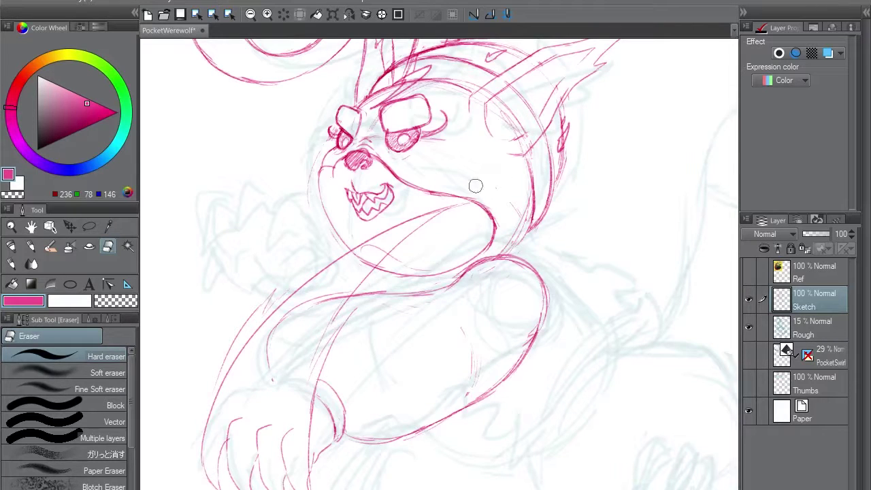
key("p")
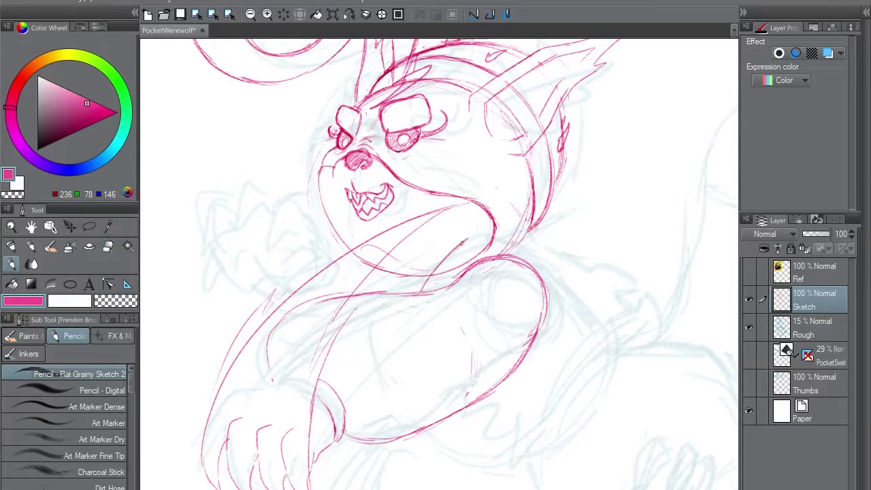
mouse_move(529, 240)
left_mouse_down()
mouse_move(528, 259)
mouse_move(473, 236)
left_mouse_up()
mouse_move(472, 235)
left_mouse_down()
mouse_move(446, 265)
mouse_move(491, 243)
left_mouse_up()
key("e")
left_click_drag(515, 245, 507, 248)
mouse_move(438, 283)
left_mouse_down()
mouse_move(464, 209)
mouse_move(477, 248)
mouse_move(459, 245)
mouse_move(422, 285)
left_mouse_up()
key("p")
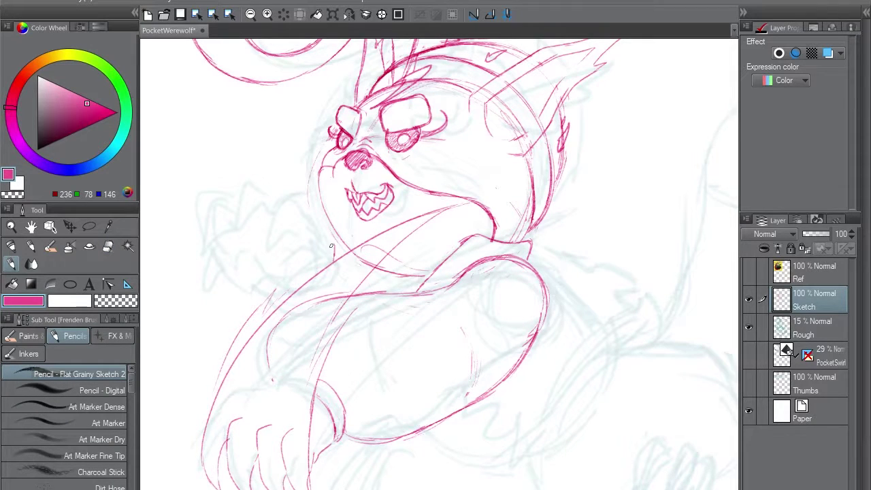
Draw the short front edge of the collar beneath the chin, undoing the stray attempts.
left_click_drag(331, 246, 326, 264)
key("ctrl+z")
mouse_move(376, 270)
left_mouse_down()
mouse_move(368, 291)
mouse_move(403, 275)
mouse_move(394, 276)
left_mouse_up()
key("ctrl+z")
key("ctrl+z")
key("ctrl+z")
mouse_move(388, 277)
left_mouse_down()
mouse_move(376, 291)
mouse_move(409, 272)
left_mouse_up()
key("ctrl+z")
key("e")
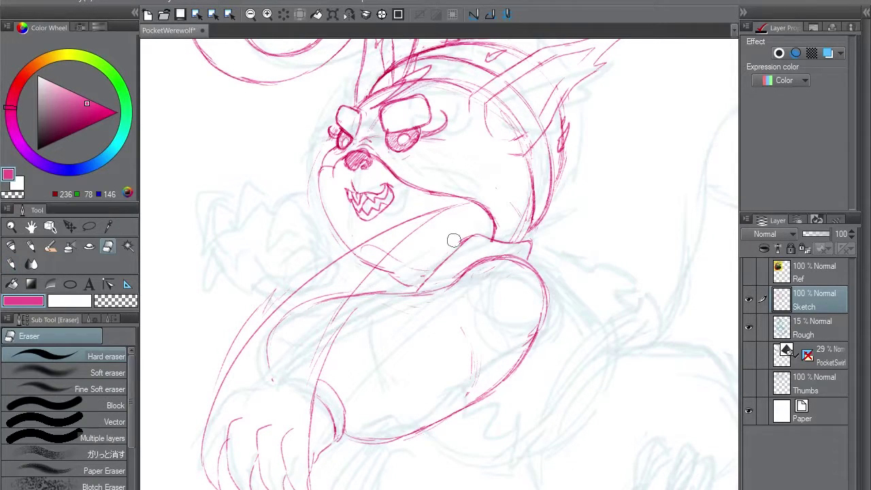
Add the short collar line below the jaw and darken the inner forearm line down to the fourth claw.
key("p")
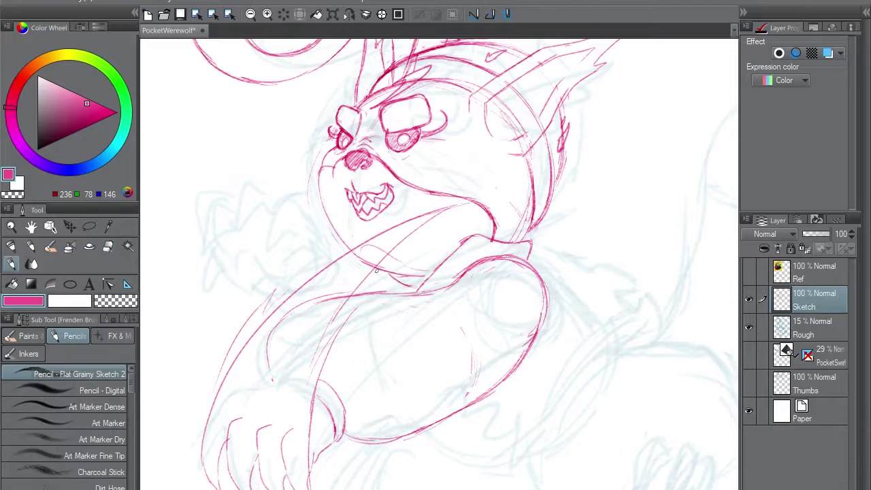
left_click_drag(343, 288, 359, 262)
left_click_drag(374, 286, 338, 172)
key("e")
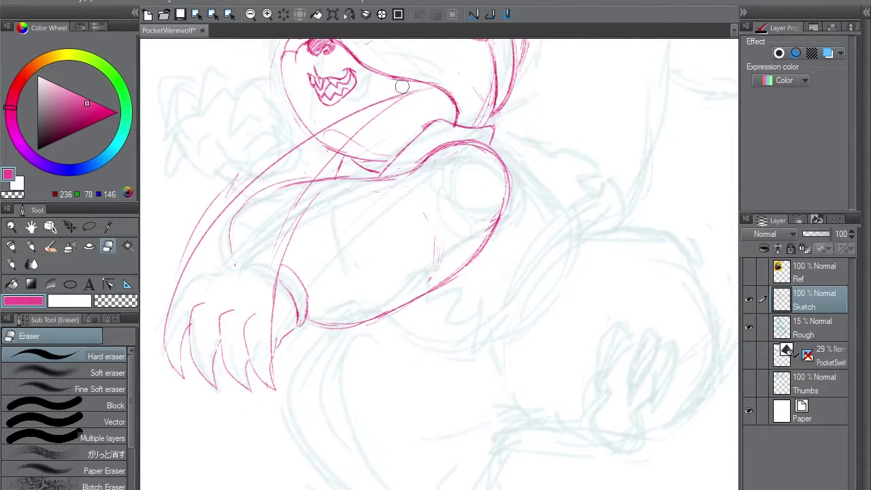
key("p")
left_click_drag(268, 364, 272, 293)
left_click_drag(281, 235, 322, 171)
Draw the torn shirt with a jagged hem below the arm, a side strip and ragged cloth behind the shoulder.
mouse_move(520, 99)
left_mouse_down()
mouse_move(495, 106)
mouse_move(457, 157)
left_mouse_up()
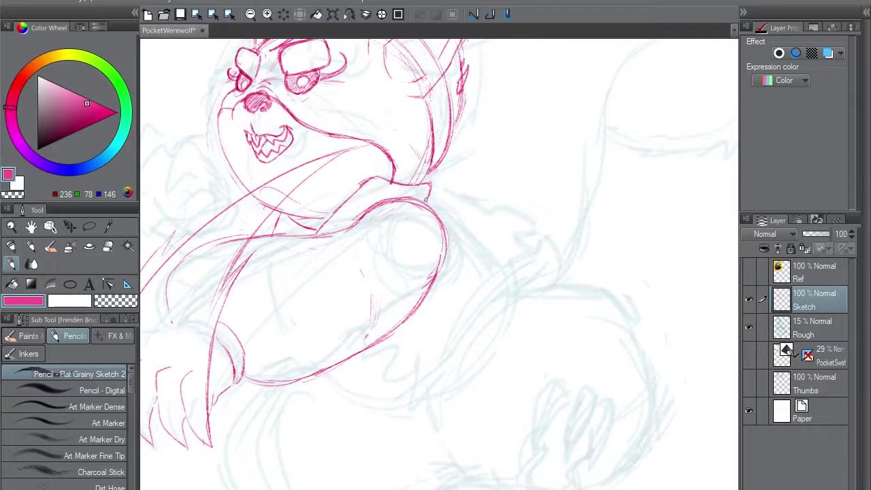
scroll(397, 259, "down", 3)
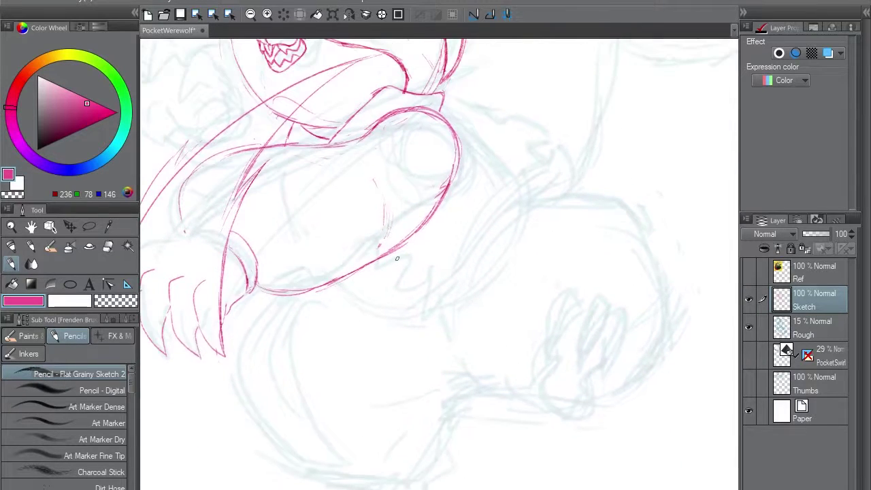
key("ctrl+z")
left_click_drag(379, 256, 385, 271)
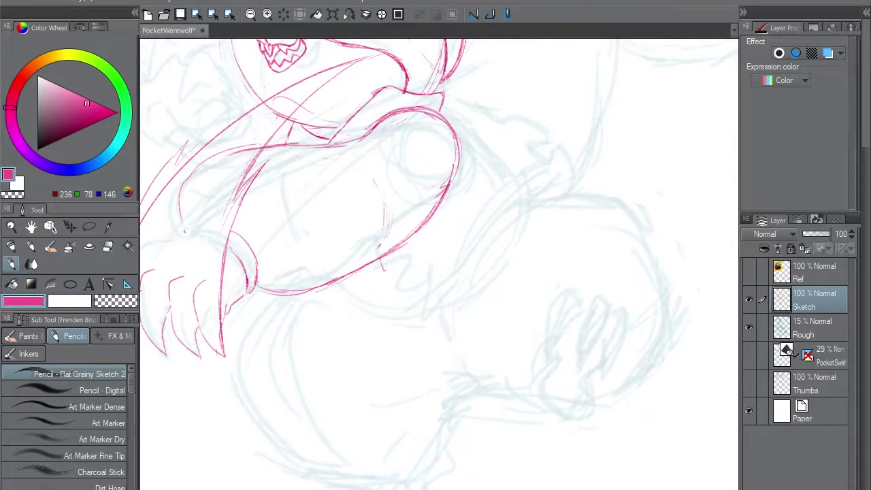
mouse_move(379, 257)
left_mouse_down()
mouse_move(451, 340)
mouse_move(461, 238)
mouse_move(566, 163)
mouse_move(548, 206)
mouse_move(470, 286)
mouse_move(456, 323)
left_mouse_up()
mouse_move(548, 169)
left_mouse_down()
mouse_move(532, 158)
mouse_move(549, 130)
mouse_move(486, 117)
mouse_move(459, 123)
mouse_move(467, 132)
mouse_move(445, 115)
left_mouse_up()
mouse_move(445, 115)
left_mouse_down()
mouse_move(571, 194)
mouse_move(579, 222)
mouse_move(562, 298)
mouse_move(570, 258)
mouse_move(591, 238)
left_mouse_up()
key("ctrl+z")
left_click(398, 15)
left_click_drag(315, 227, 396, 217)
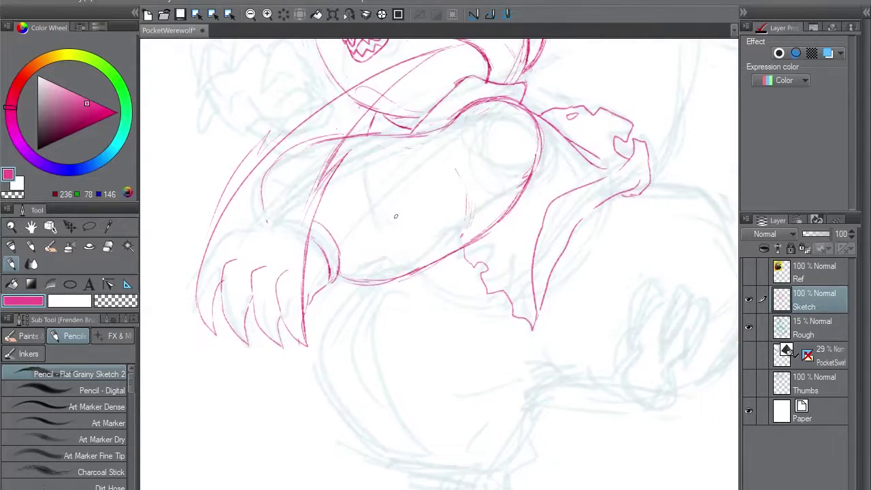
Draw the curved belly line from the arm's underside to the torn shirt hem.
left_click_drag(505, 297, 463, 305)
left_click_drag(469, 170, 537, 269)
key("ctrl+z")
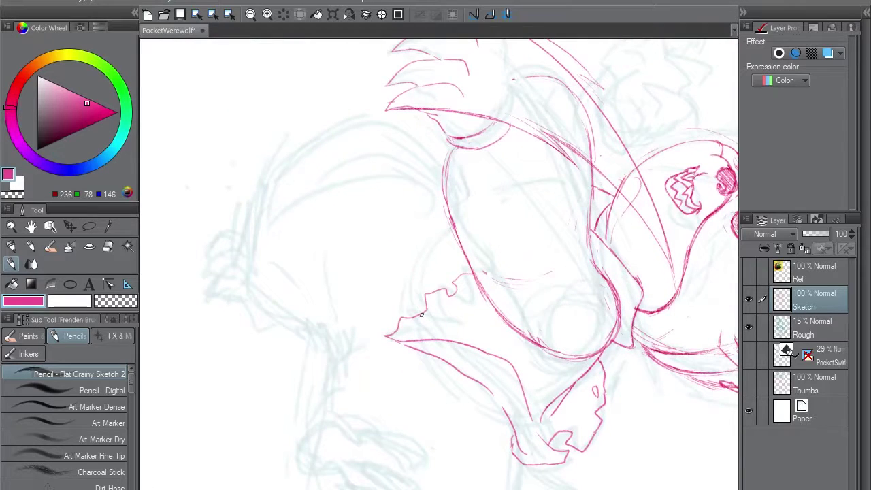
key("ctrl+z")
left_click_drag(417, 314, 453, 228)
key("ctrl+z")
mouse_move(414, 314)
left_mouse_down()
mouse_move(412, 297)
mouse_move(449, 230)
mouse_move(417, 313)
left_mouse_up()
key("ctrl+z")
left_click(381, 15)
left_click_drag(408, 204, 434, 277)
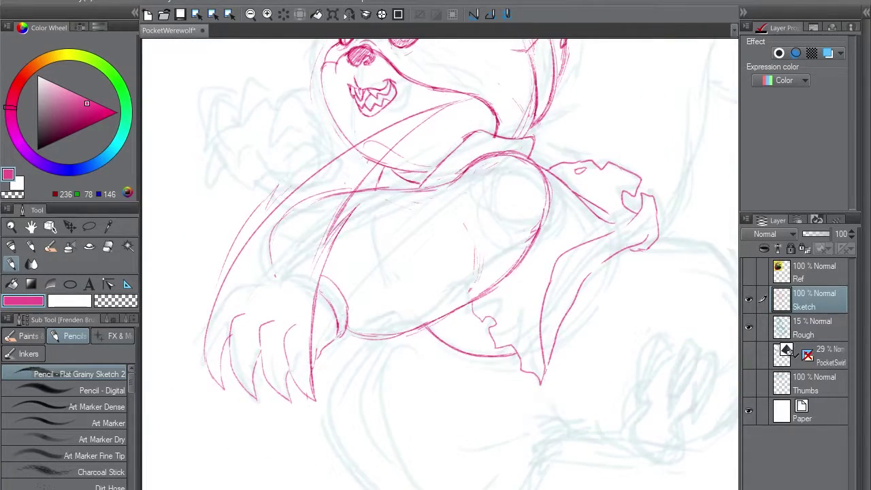
Add a second, shorter curve inside the belly line below the arm.
left_click_drag(469, 170, 537, 248)
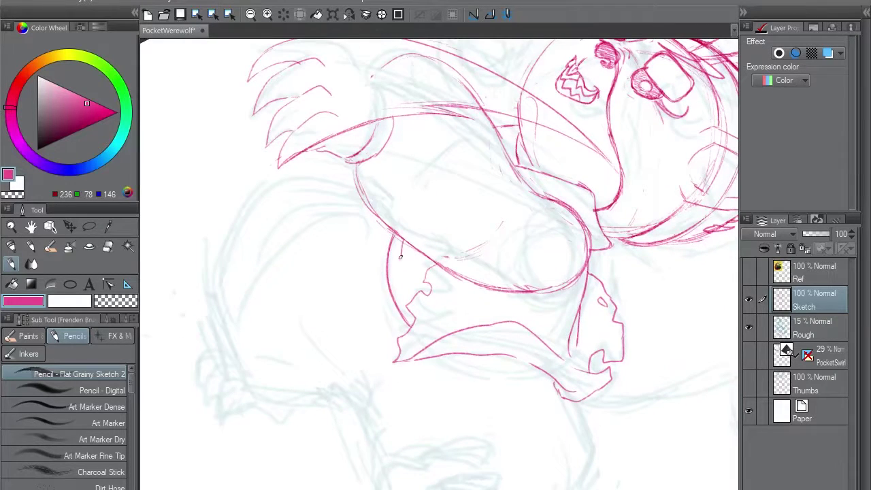
key("ctrl+z")
mouse_move(400, 257)
left_mouse_down()
mouse_move(412, 300)
mouse_move(402, 239)
mouse_move(411, 300)
left_mouse_up()
left_click(381, 15)
Draw the near leg's outline from the wrist around the rounded thigh to the bend and lower leg.
mouse_move(334, 302)
left_mouse_down()
mouse_move(369, 193)
mouse_move(350, 325)
left_mouse_up()
key("ctrl+z")
mouse_move(367, 187)
left_mouse_down()
mouse_move(385, 363)
mouse_move(340, 291)
mouse_move(401, 362)
left_mouse_up()
key("ctrl+z")
key("ctrl+z")
mouse_move(340, 290)
left_mouse_down()
mouse_move(384, 353)
mouse_move(499, 372)
mouse_move(545, 303)
mouse_move(577, 290)
left_mouse_up()
left_click_drag(552, 296, 598, 292)
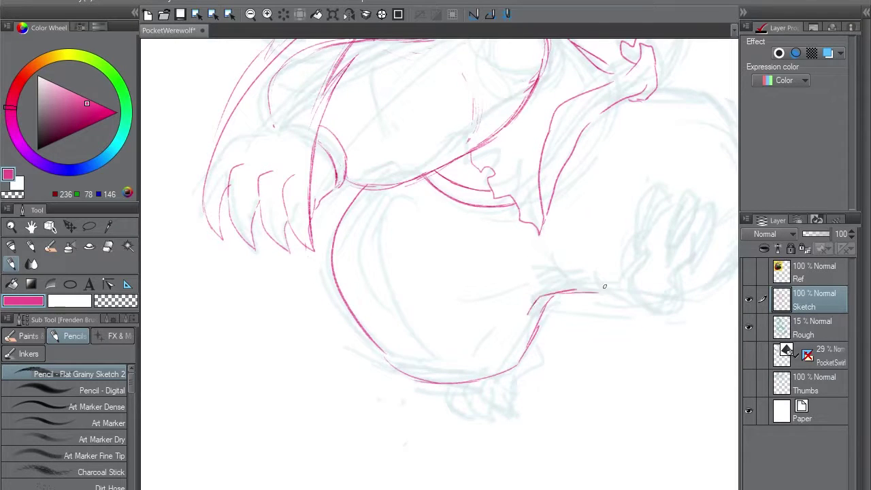
Draw the raised foot with a rounded heel and three clawed toes, and join its sides to the toes.
left_click_drag(657, 186, 517, 199)
mouse_move(497, 272)
left_mouse_down()
mouse_move(521, 330)
mouse_move(545, 280)
mouse_move(544, 203)
mouse_move(527, 276)
left_mouse_up()
mouse_move(542, 204)
left_mouse_down()
mouse_move(526, 278)
mouse_move(493, 234)
mouse_move(496, 265)
left_mouse_up()
mouse_move(501, 262)
left_mouse_down()
mouse_move(522, 219)
mouse_move(557, 283)
mouse_move(557, 233)
mouse_move(556, 281)
left_mouse_up()
left_click_drag(559, 231, 562, 247)
key("e")
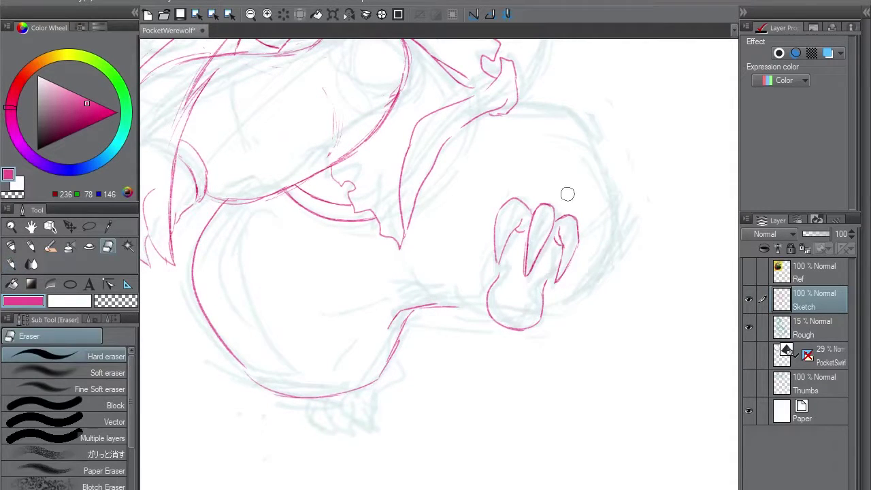
key("p")
key("e")
key("p")
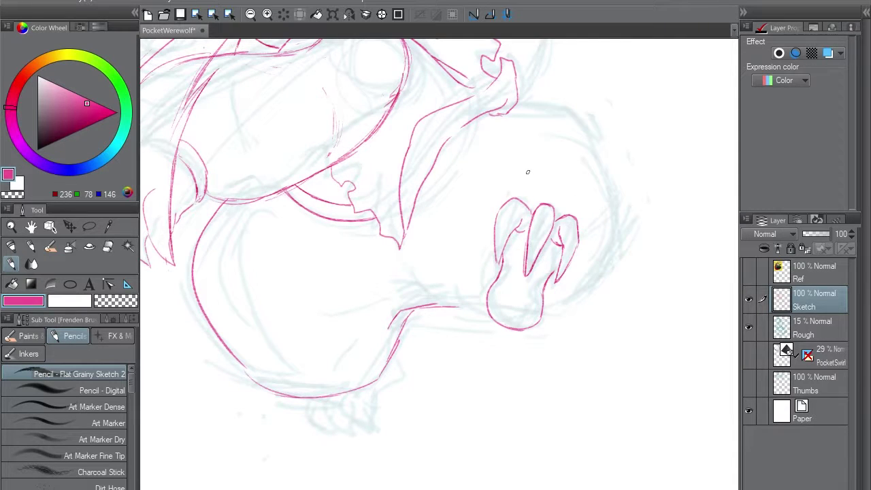
Draw the other foot below the near thigh with its small overlapping claws.
mouse_move(340, 396)
left_mouse_down()
mouse_move(353, 424)
mouse_move(385, 383)
left_mouse_up()
left_click_drag(399, 351, 396, 375)
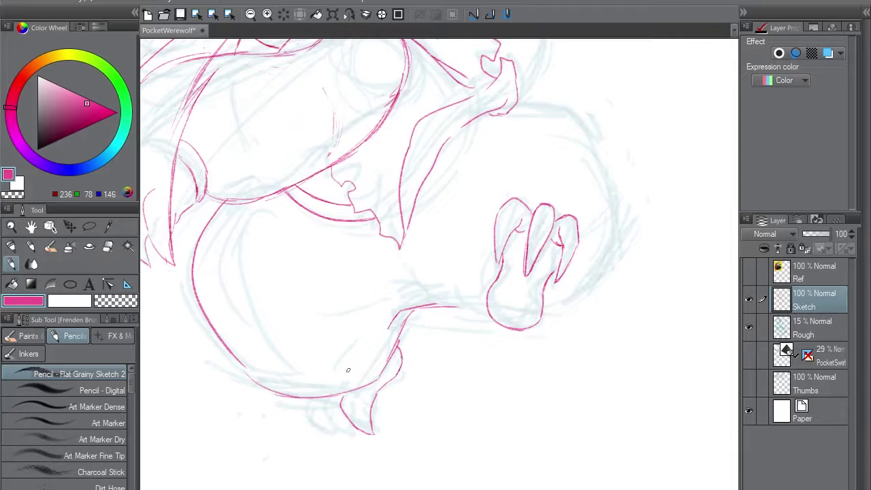
left_click_drag(321, 398, 354, 435)
left_click_drag(311, 400, 334, 432)
Draw the far thigh's rounded outline from the torn shirt around to the raised foot, plus the hip curve.
left_click_drag(597, 227, 610, 244)
mouse_move(449, 323)
left_mouse_down()
mouse_move(503, 328)
mouse_move(634, 234)
mouse_move(591, 131)
mouse_move(533, 123)
left_mouse_up()
key("ctrl+z")
mouse_move(643, 246)
left_mouse_down()
mouse_move(592, 404)
mouse_move(388, 463)
left_mouse_up()
mouse_move(521, 185)
left_mouse_down()
mouse_move(527, 337)
mouse_move(553, 370)
left_mouse_up()
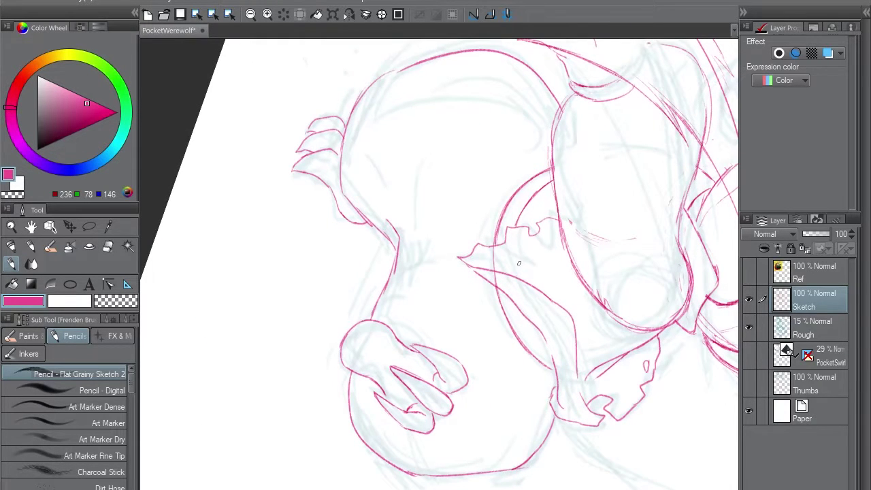
Erase the parts of the belly and hip curves that cross the torn shirt.
key("e")
left_click_drag(515, 226, 543, 187)
key("b")
left_click_drag(523, 219, 553, 181)
key("ctrl+z")
key("e")
mouse_move(498, 267)
left_mouse_down()
mouse_move(492, 261)
mouse_move(494, 275)
left_mouse_up()
left_click(382, 14)
Refine the bend where the thigh meets the lower leg and add crease strokes inside the thigh.
key("b")
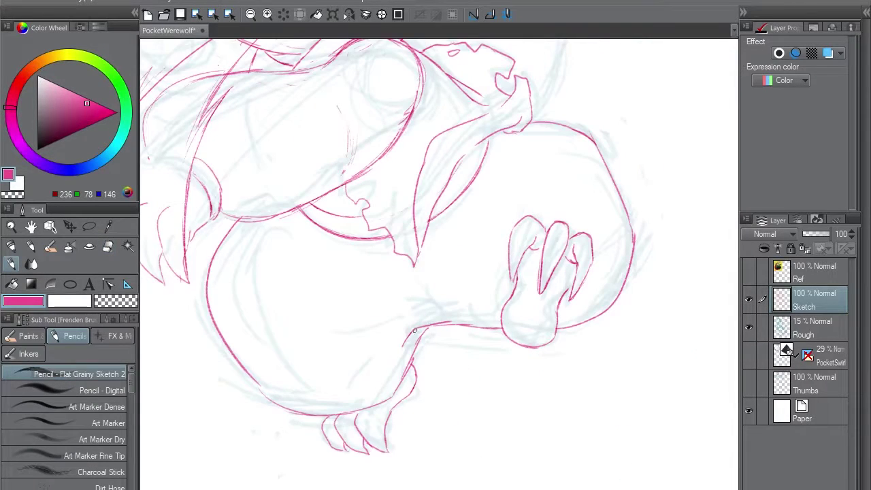
left_click_drag(413, 334, 461, 321)
left_click_drag(368, 293, 441, 301)
Hide the Rough layer, then clean up and redraw the outer curve of the far thigh.
left_click(748, 327)
mouse_move(544, 170)
left_mouse_down()
mouse_move(547, 277)
mouse_move(456, 136)
mouse_move(521, 89)
mouse_move(460, 105)
left_mouse_up()
key("e")
left_click(381, 14)
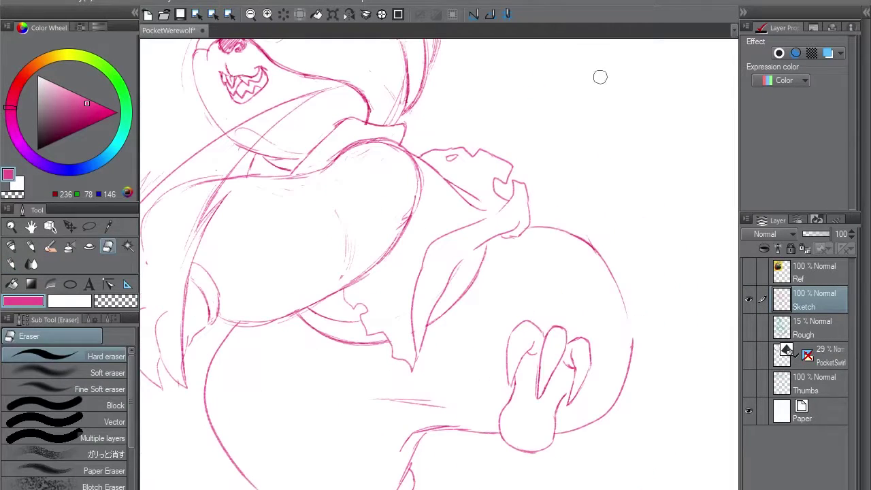
key("b")
left_click_drag(624, 306, 631, 328)
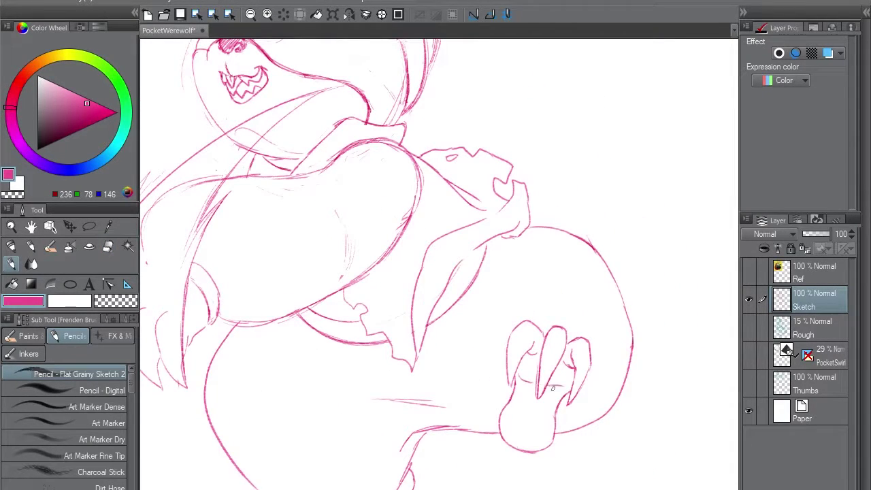
Add short crease lines below the raised foot's toes and show the Rough layer again.
left_click_drag(553, 389, 574, 290)
left_click_drag(576, 320, 574, 342)
mouse_move(531, 191)
left_mouse_down()
mouse_move(618, 347)
mouse_move(623, 387)
left_mouse_up()
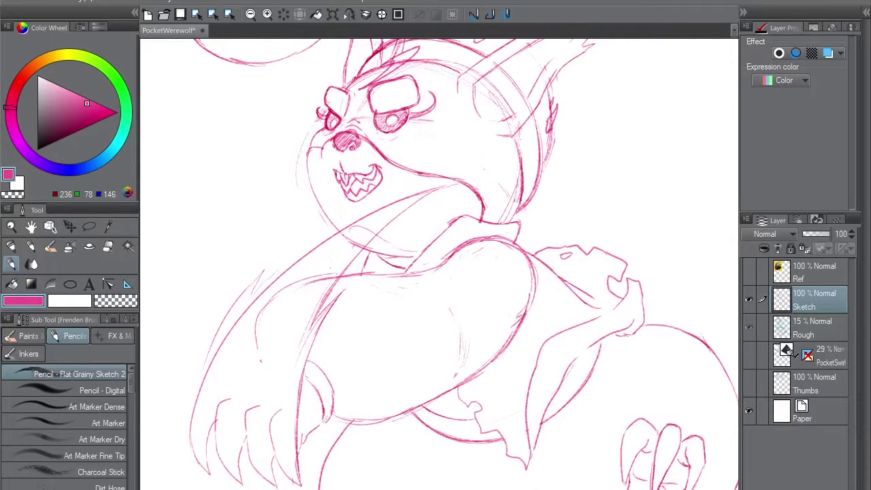
left_click(748, 327)
Draw the tail's inner curve rising from the hip and its bushy outer edge with pointed fur tufts.
left_click_drag(544, 170, 347, 270)
mouse_move(588, 175)
left_mouse_down()
mouse_move(505, 242)
mouse_move(454, 421)
left_mouse_up()
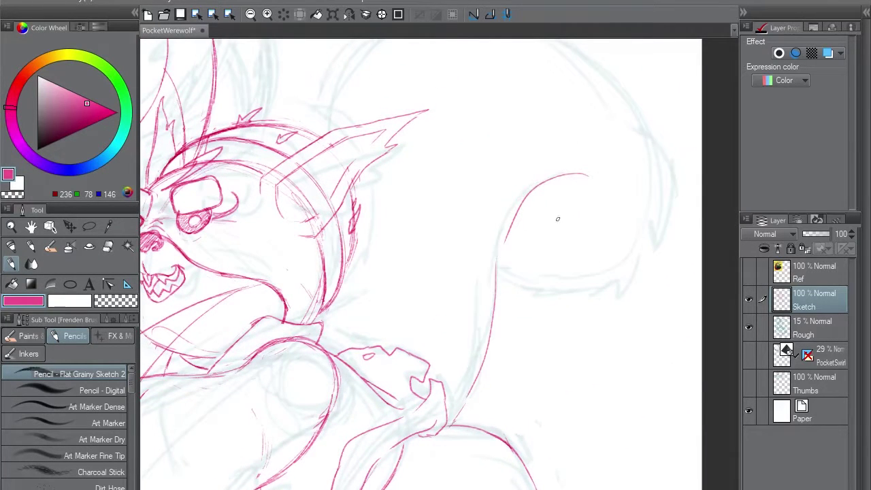
mouse_move(503, 276)
left_mouse_down()
mouse_move(540, 299)
mouse_move(615, 292)
mouse_move(669, 208)
mouse_move(647, 129)
left_mouse_up()
key("ctrl+@")
mouse_move(319, 371)
left_mouse_down()
mouse_move(279, 232)
mouse_move(325, 172)
mouse_move(442, 124)
mouse_move(530, 127)
left_mouse_up()
key("ctrl+z")
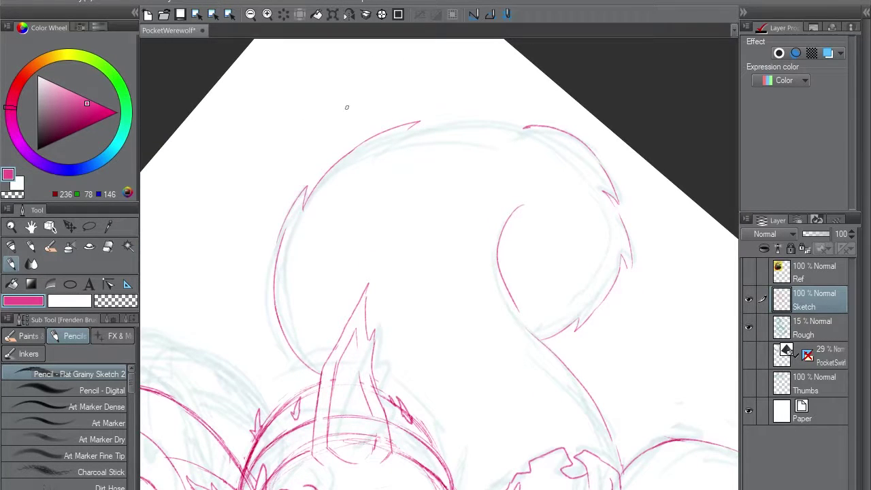
Draw the tail's upper contour between the fur tufts and trim the overlapping stroke.
mouse_move(327, 170)
left_mouse_down()
mouse_move(364, 135)
mouse_move(534, 109)
mouse_move(544, 120)
left_mouse_up()
key("e")
mouse_move(413, 120)
left_mouse_down()
mouse_move(345, 159)
mouse_move(359, 145)
left_mouse_up()
key("p")
key("ctrl+@")
Add small torn holes and narrow slits to the ragged shirt hem near the hip and belly.
mouse_move(431, 427)
left_mouse_down()
mouse_move(485, 297)
mouse_move(537, 236)
left_mouse_up()
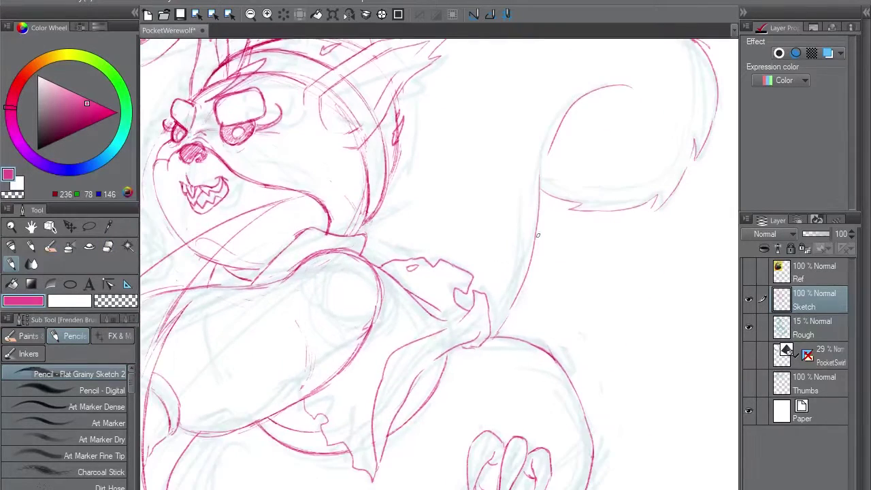
key("e")
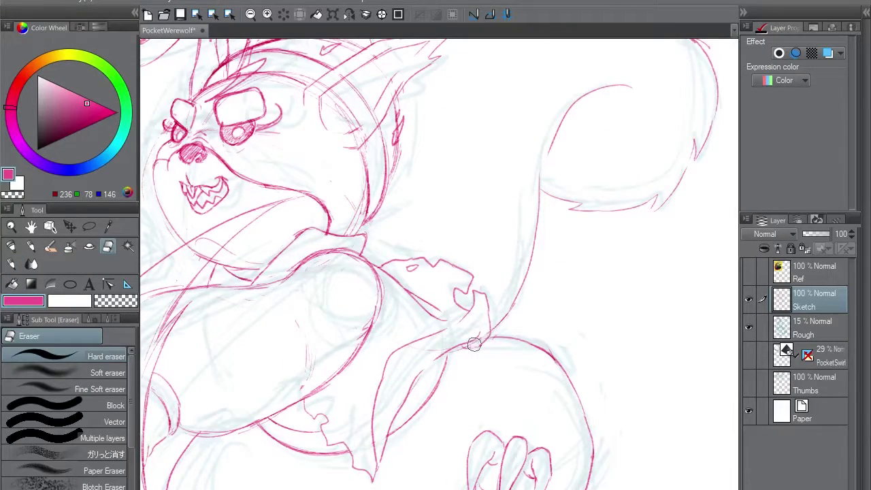
left_click_drag(427, 351, 443, 297)
key("p")
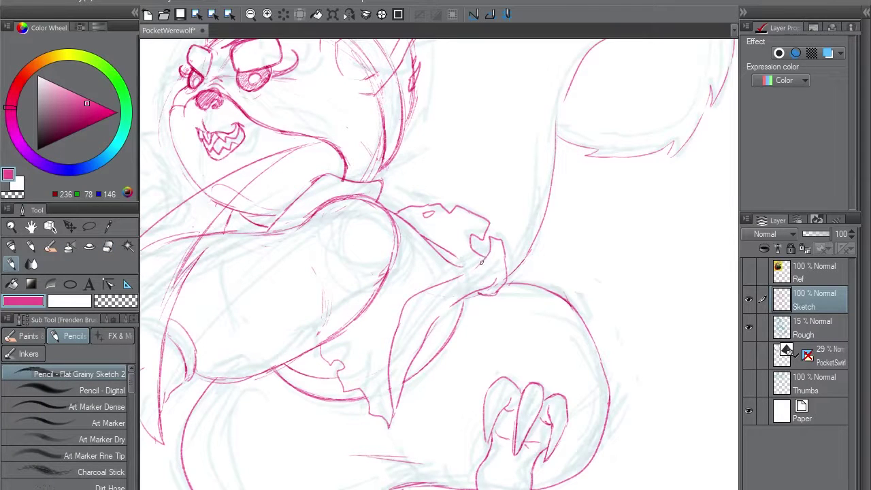
key("e")
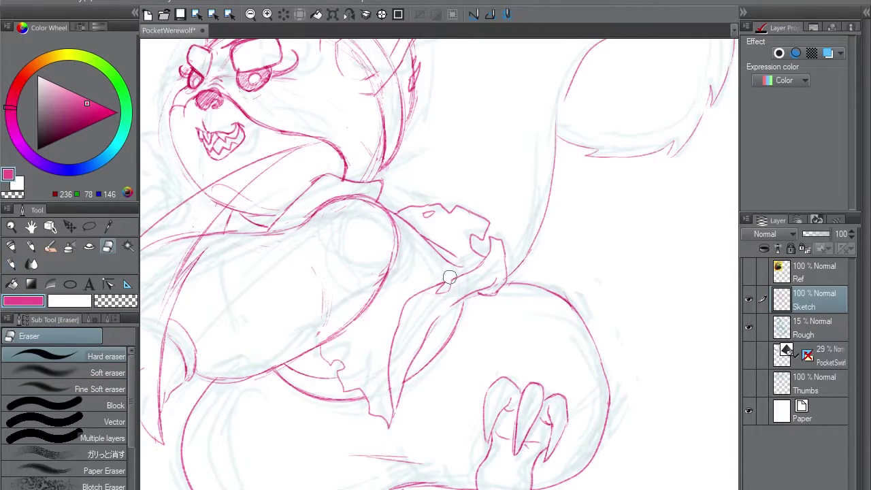
key("p")
left_click_drag(356, 369, 422, 338)
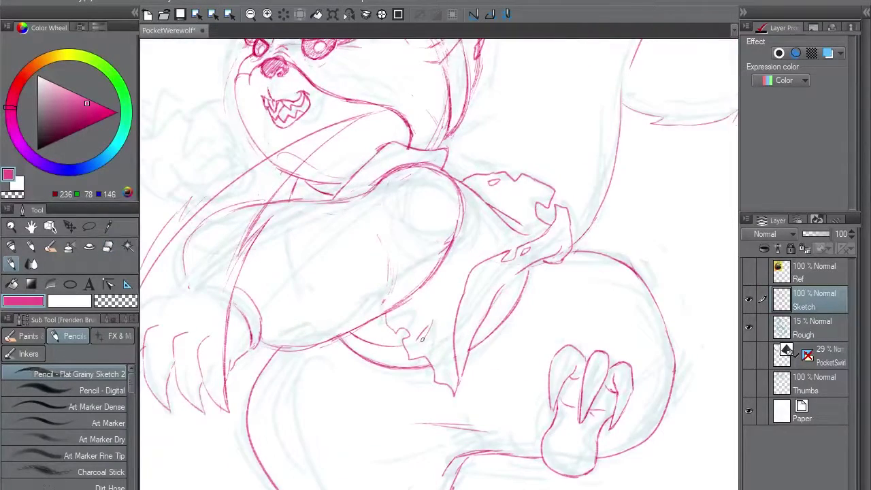
left_click_drag(433, 289, 417, 319)
left_click_drag(412, 282, 487, 401)
Erase the old collar edge and redraw it as an angular folded collar with its front opening beneath the chin.
key("e")
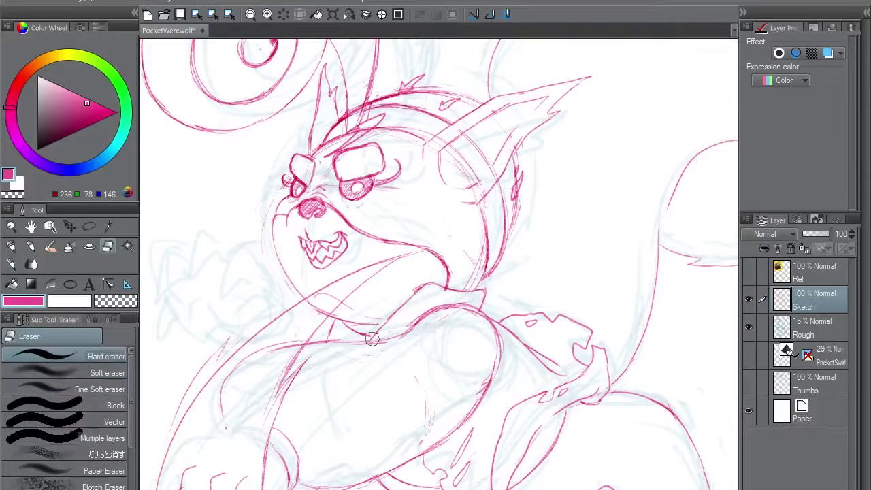
mouse_move(373, 336)
left_mouse_down()
mouse_move(423, 283)
mouse_move(481, 300)
left_mouse_up()
key("p")
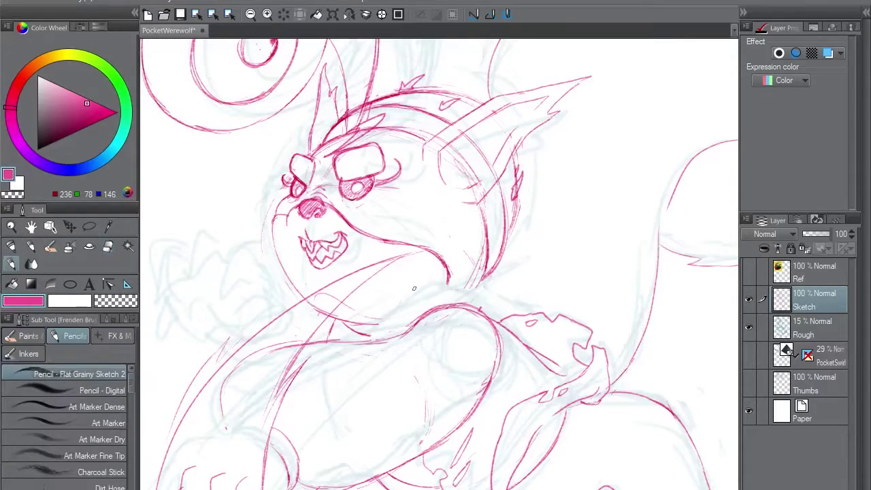
scroll(551, 142, "down", 2)
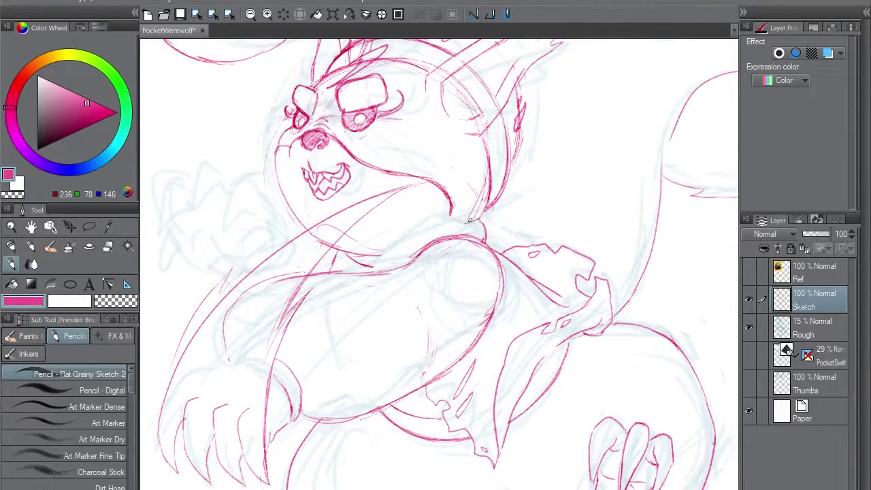
mouse_move(470, 220)
left_mouse_down()
mouse_move(389, 262)
mouse_move(397, 244)
mouse_move(400, 267)
left_mouse_up()
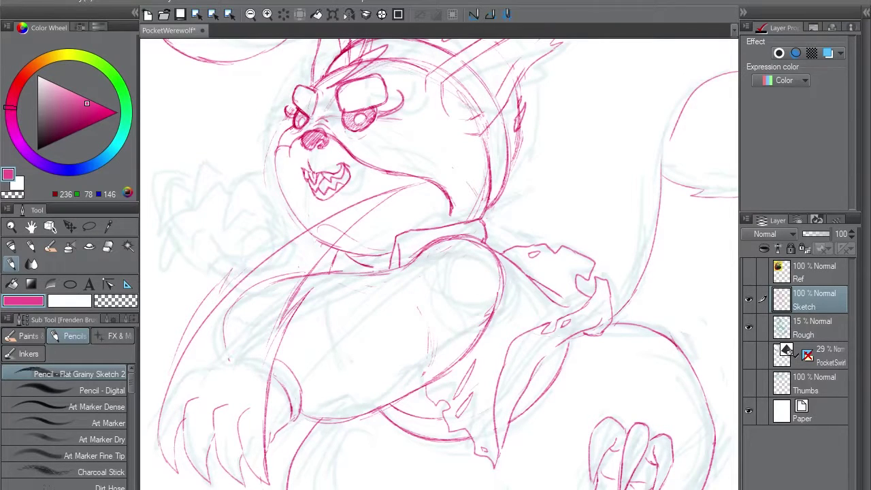
key("e")
key("p")
key("e")
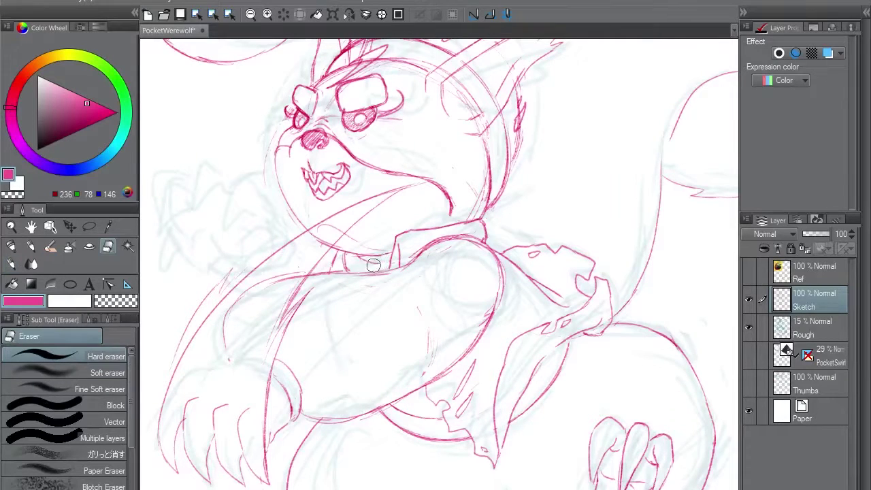
key("p")
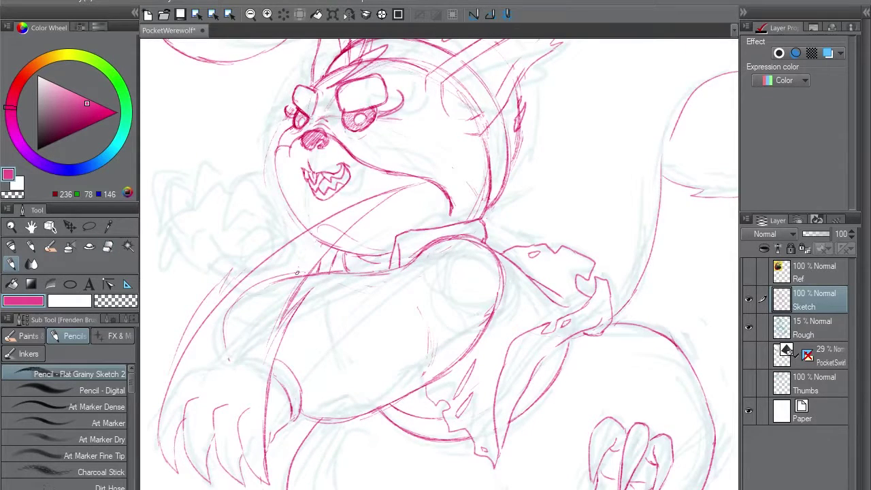
Rework the tail contour rising behind the ear and trim the overlapping stroke.
mouse_move(306, 265)
left_mouse_down()
mouse_move(371, 263)
mouse_move(340, 57)
mouse_move(195, 375)
mouse_move(290, 447)
left_mouse_up()
left_click_drag(472, 392, 423, 324)
key("ctrl+z")
key("ctrl+z")
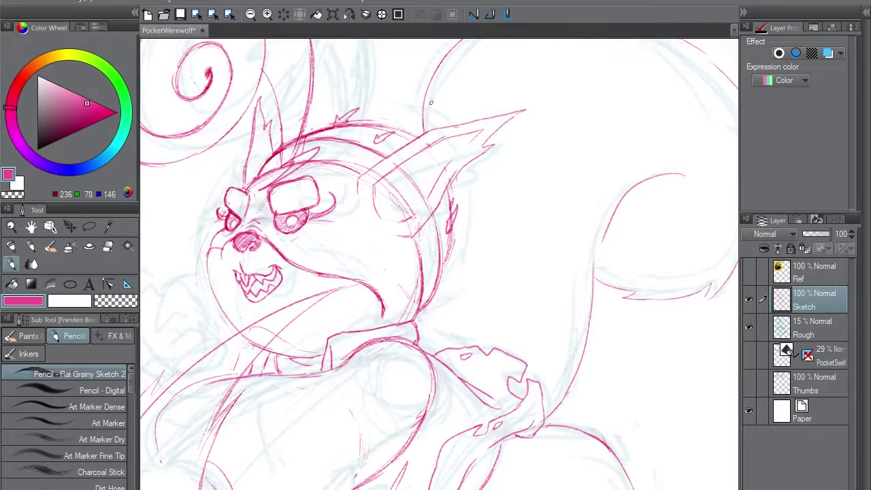
mouse_move(426, 104)
left_mouse_down()
mouse_move(377, 245)
mouse_move(407, 189)
left_mouse_up()
key("ctrl+z")
left_click_drag(363, 268, 406, 187)
key("e")
left_click_drag(373, 265, 387, 211)
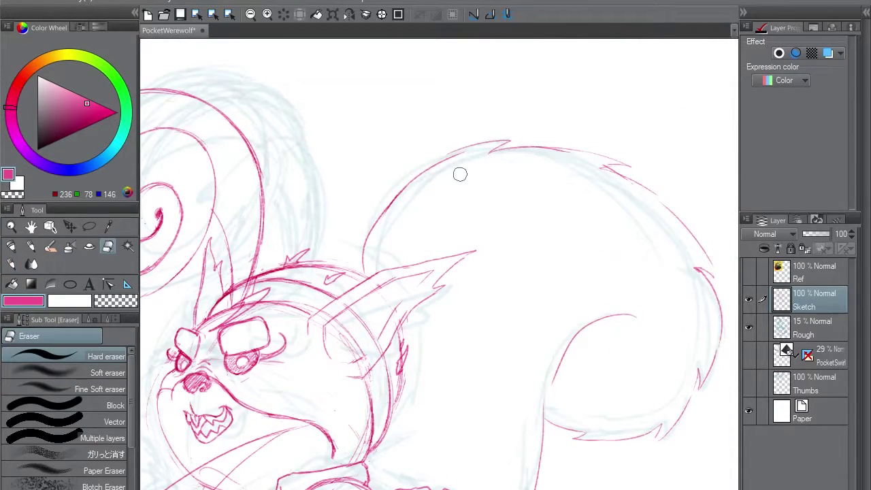
Strengthen the tail's upper curve above the ear, add a small pointed fur tuft, and erase the excess line.
key("p")
mouse_move(363, 266)
left_mouse_down()
mouse_move(396, 191)
mouse_move(452, 153)
mouse_move(504, 142)
left_mouse_up()
key("e")
key("p")
key("e")
key("p")
key("e")
left_click_drag(408, 186, 459, 157)
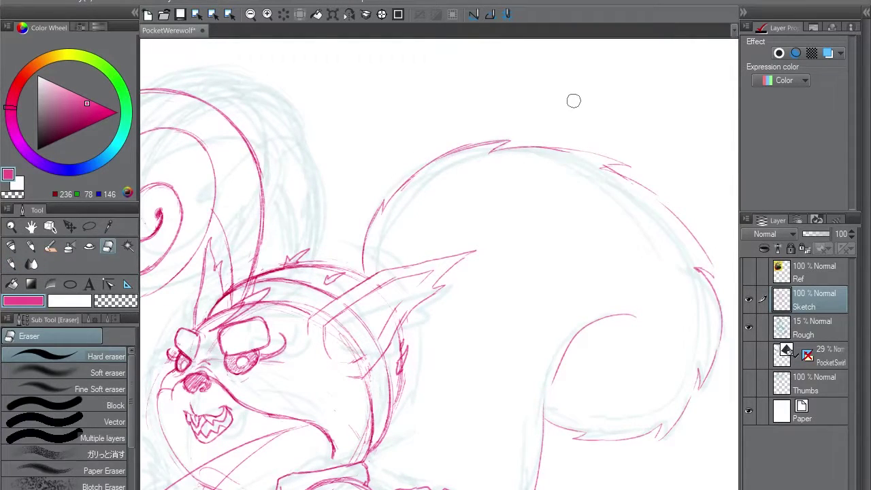
Add a short fold line to the back of the collar below the head.
key("p")
left_click_drag(363, 256, 406, 103)
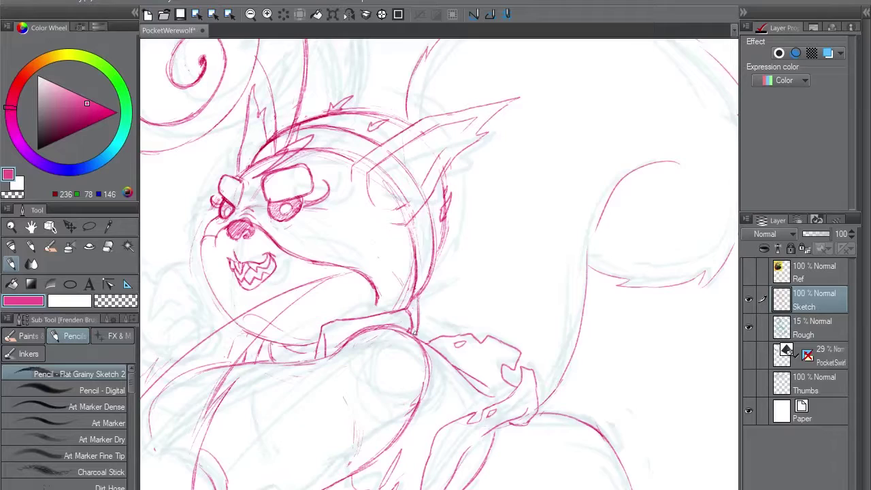
mouse_move(192, 323)
left_mouse_down()
mouse_move(402, 247)
mouse_move(387, 259)
mouse_move(406, 260)
left_mouse_up()
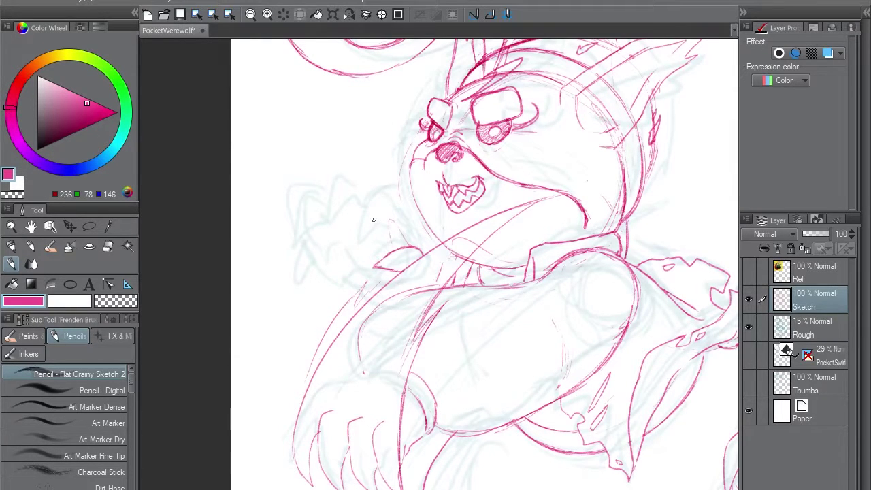
Draw the raised far hand's nearest finger with a hooked claw and inner crease, cleaning up its base.
left_click_drag(355, 201, 352, 245)
mouse_move(358, 219)
left_mouse_down()
mouse_move(367, 247)
mouse_move(367, 194)
mouse_move(389, 192)
left_mouse_up()
left_click_drag(388, 193, 401, 221)
key("e")
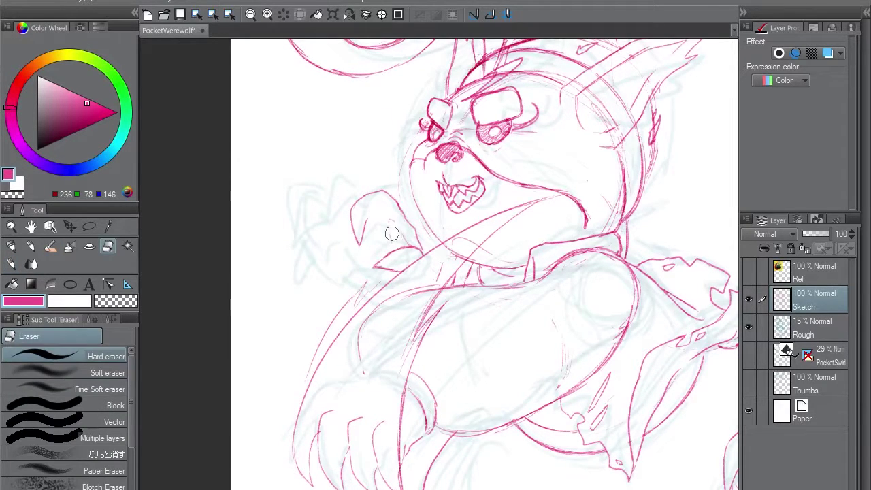
key("p")
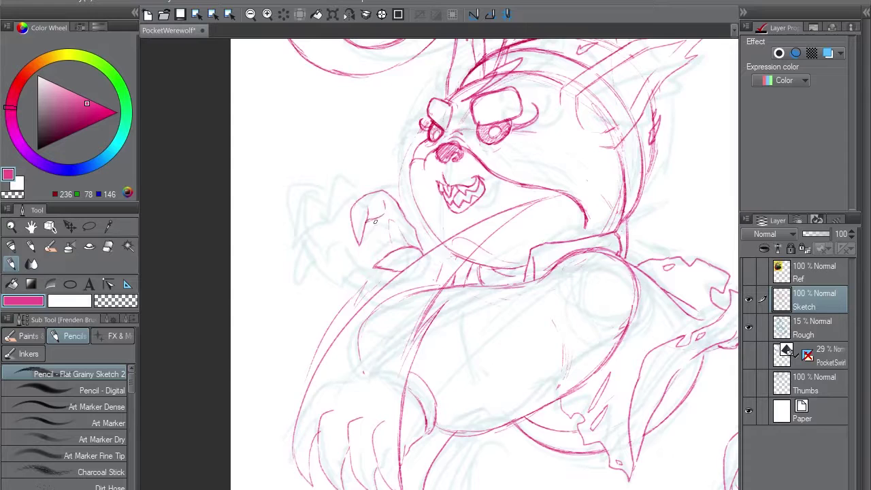
key("e")
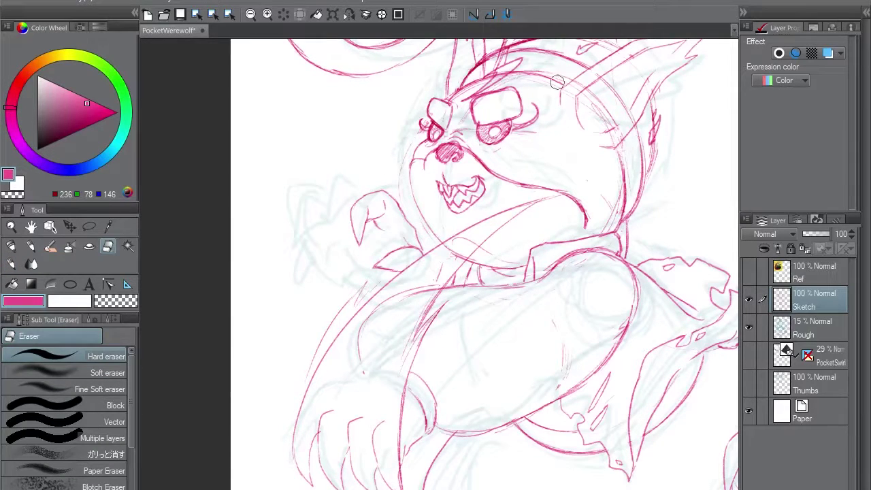
Draw the lower palm edge of the raised far hand curving toward the wrist, undoing the unwanted strokes.
key("p")
mouse_move(331, 191)
left_mouse_down()
mouse_move(326, 227)
mouse_move(347, 199)
mouse_move(328, 194)
mouse_move(348, 178)
mouse_move(350, 201)
left_mouse_up()
mouse_move(375, 230)
left_mouse_down()
mouse_move(359, 206)
mouse_move(311, 233)
mouse_move(361, 264)
left_mouse_up()
key("ctrl+z")
key("ctrl+z")
key("ctrl+z")
mouse_move(309, 237)
left_mouse_down()
mouse_move(363, 262)
mouse_move(324, 253)
mouse_move(358, 268)
left_mouse_up()
key("ctrl+z")
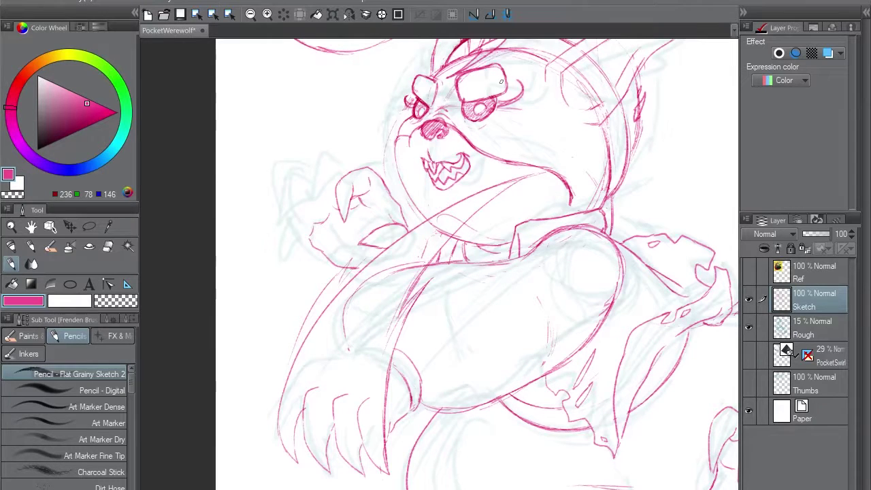
Draw the remaining curled fingers of the raised far hand with pointed claws.
mouse_move(327, 180)
left_mouse_down()
mouse_move(337, 210)
mouse_move(319, 168)
left_mouse_up()
mouse_move(302, 179)
left_mouse_down()
mouse_move(310, 215)
mouse_move(317, 209)
left_mouse_up()
mouse_move(312, 172)
left_mouse_down()
mouse_move(286, 220)
mouse_move(302, 241)
left_mouse_up()
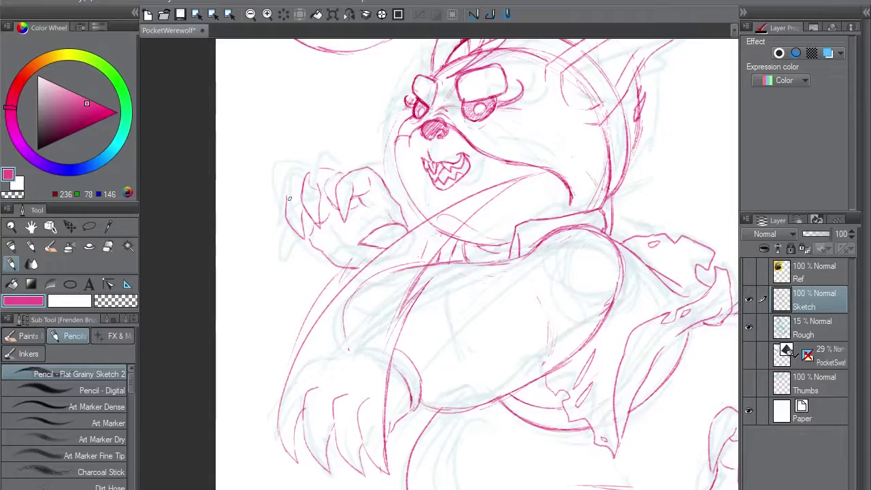
mouse_move(298, 188)
left_mouse_down()
mouse_move(286, 207)
mouse_move(291, 268)
left_mouse_up()
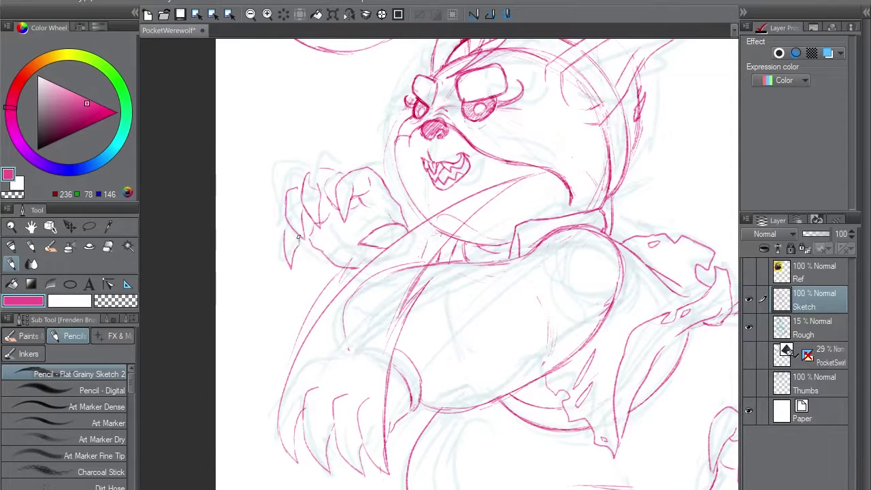
left_click_drag(298, 233, 291, 266)
mouse_move(290, 266)
left_mouse_down()
mouse_move(290, 217)
mouse_move(301, 218)
mouse_move(295, 241)
left_mouse_up()
mouse_move(298, 231)
left_mouse_down()
mouse_move(291, 186)
mouse_move(315, 167)
mouse_move(300, 198)
mouse_move(305, 233)
left_mouse_up()
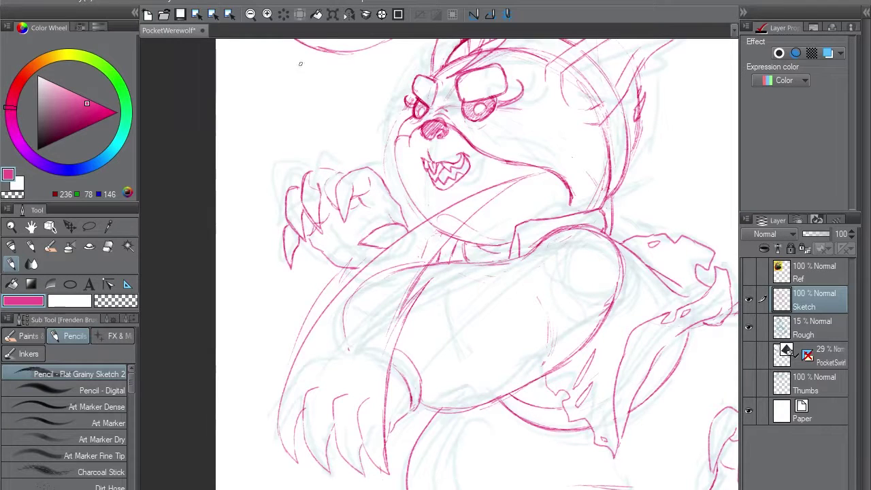
Firm up the raised hand's knuckles, add a palm crease, and erase overlapping lines around the outer claw.
left_click_drag(332, 178, 325, 196)
mouse_move(312, 168)
left_mouse_down()
mouse_move(304, 179)
mouse_move(346, 174)
mouse_move(337, 166)
left_mouse_up()
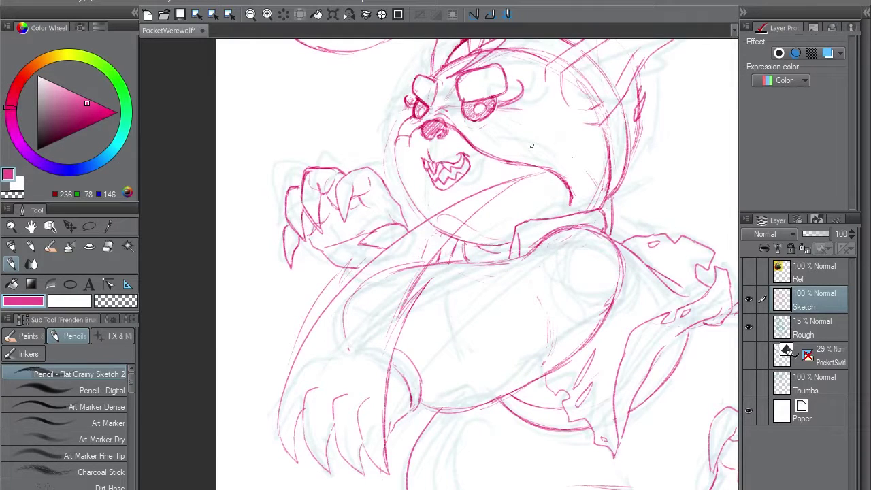
left_click_drag(371, 232, 354, 237)
key("e")
key("p")
mouse_move(533, 53)
left_mouse_down()
mouse_move(386, 79)
mouse_move(441, 124)
left_mouse_up()
key("e")
left_click_drag(292, 235, 293, 248)
key("p")
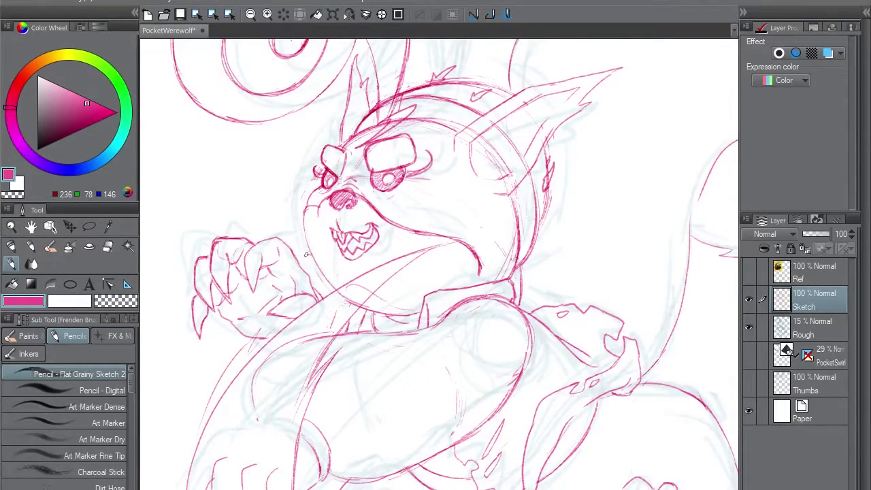
Draw the short wrist edge between the raised hand and the chin, and hide the Rough layer.
mouse_move(306, 255)
left_mouse_down()
mouse_move(325, 182)
mouse_move(338, 194)
left_mouse_up()
key("ctrl+z")
left_click_drag(323, 194, 339, 203)
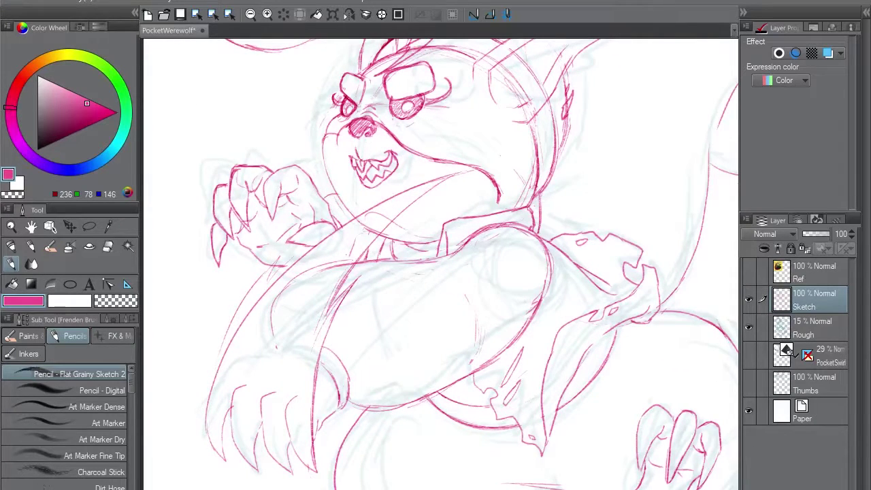
left_click(748, 328)
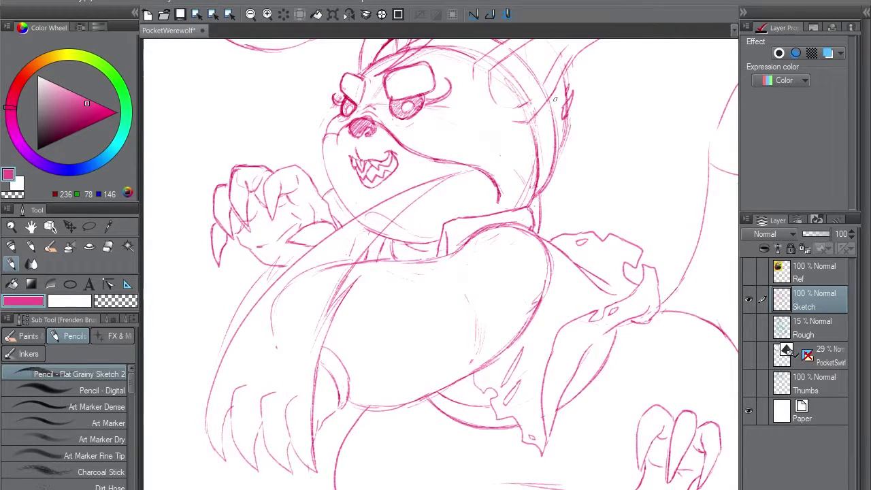
Erase stray strokes around the near arm and its upper edge.
left_click_drag(538, 272, 456, 196)
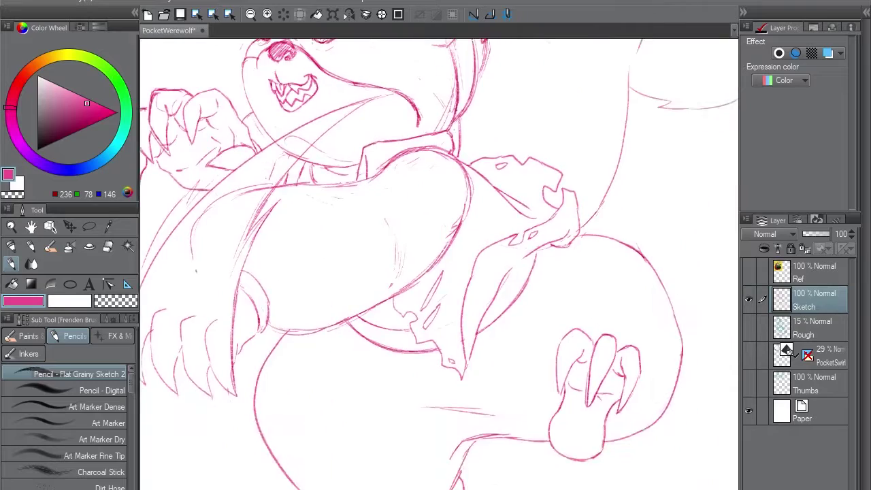
left_click_drag(381, 204, 425, 267)
key("e")
mouse_move(318, 210)
left_mouse_down()
mouse_move(346, 194)
mouse_move(322, 213)
left_mouse_up()
mouse_move(366, 171)
left_mouse_down()
mouse_move(336, 237)
mouse_move(306, 175)
left_mouse_up()
key("ctrl+space")
mouse_move(421, 292)
left_mouse_down()
mouse_move(446, 235)
mouse_move(464, 236)
left_mouse_up()
left_click_drag(408, 333, 442, 333)
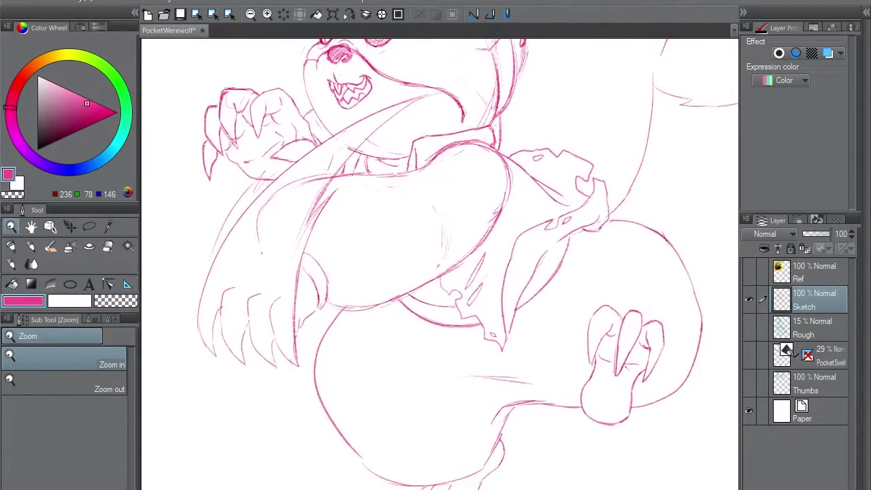
Erase the overlap where the near arm meets the thigh and draw a small jagged tuft there.
key("p")
key("e")
mouse_move(342, 311)
left_mouse_down()
mouse_move(338, 325)
mouse_move(350, 306)
mouse_move(365, 310)
left_mouse_up()
key("p")
key("e")
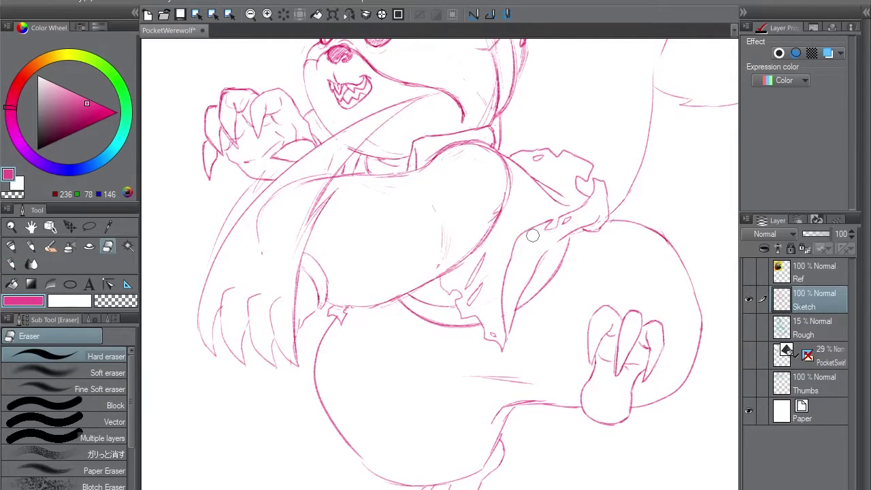
Redraw the near arm's lower contour with a firmer stroke on a rotated canvas, and restore the rotation.
key("p")
key("asciicircum")
key("asciicircum")
key("asciicircum")
key("asciicircum")
key("asciicircum")
key("asciicircum")
left_click_drag(427, 165, 417, 219)
key("minus")
key("minus")
key("minus")
key("minus")
key("minus")
key("minus")
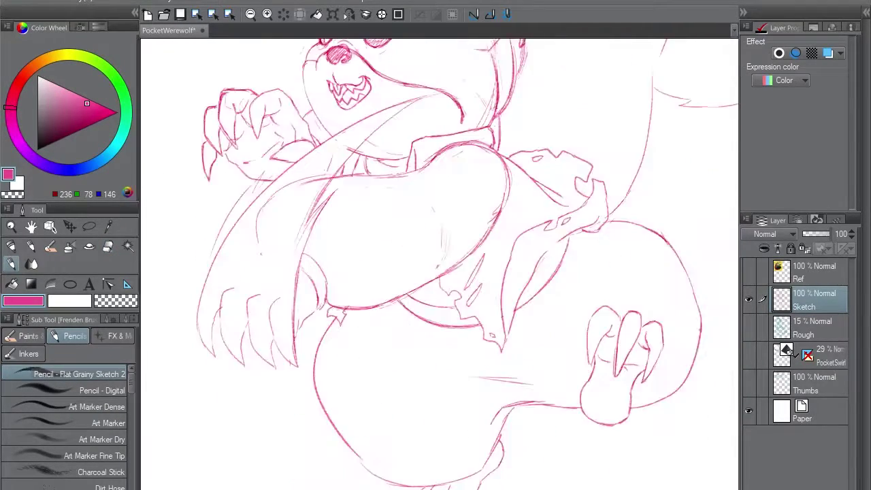
Clean up the near arm's lower edge beside the jagged tuft, undoing the last stroke and trimming excess lines.
key("e")
left_click_drag(326, 300, 348, 312)
key("p")
key("asciicircum")
key("asciicircum")
key("asciicircum")
key("asciicircum")
key("asciicircum")
key("ctrl+z")
key("e")
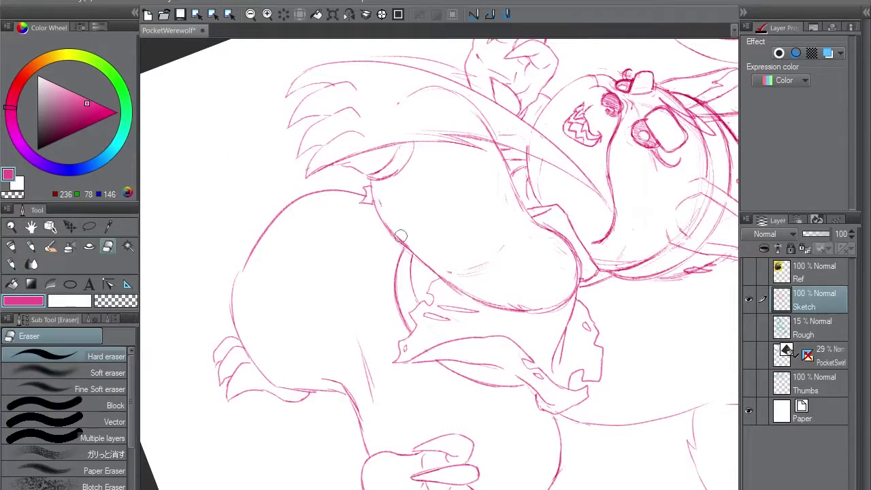
key("-")
key("-")
key("-")
key("-")
key("-")
key("p")
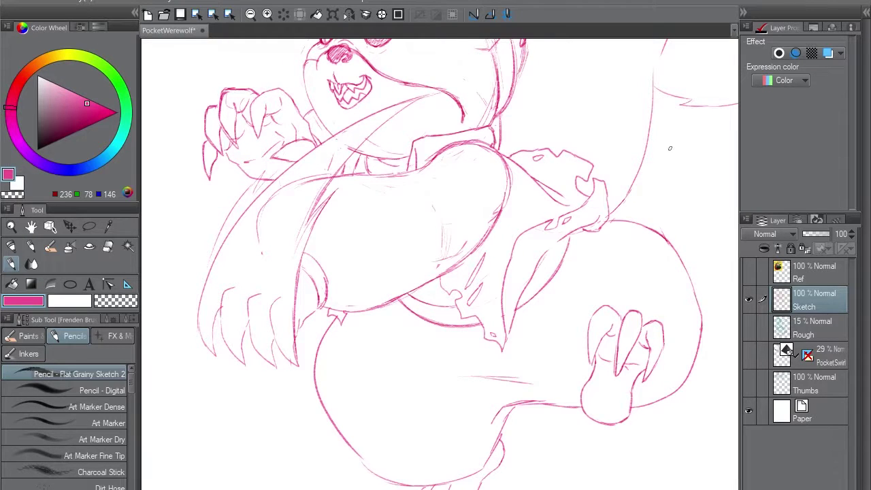
Refine the near shoulder's upper contour below the collar and undo the unwanted stroke.
left_click_drag(554, 164, 527, 153)
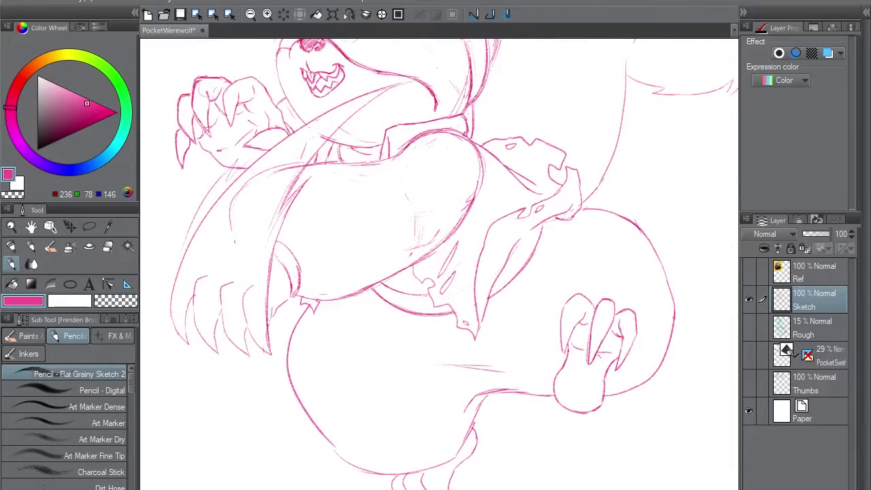
key("ctrl+z")
mouse_move(436, 110)
left_mouse_down()
mouse_move(430, 266)
mouse_move(440, 334)
left_mouse_up()
left_click_drag(440, 328, 435, 342)
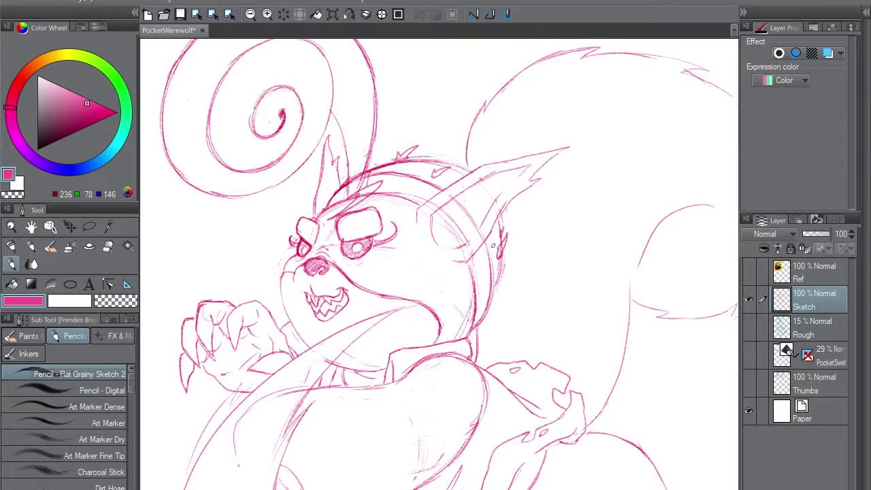
Erase the hood line where it crosses the base of the far ear and swirl, and save the drawing.
left_click_drag(297, 256, 326, 206)
left_click_drag(326, 204, 312, 223)
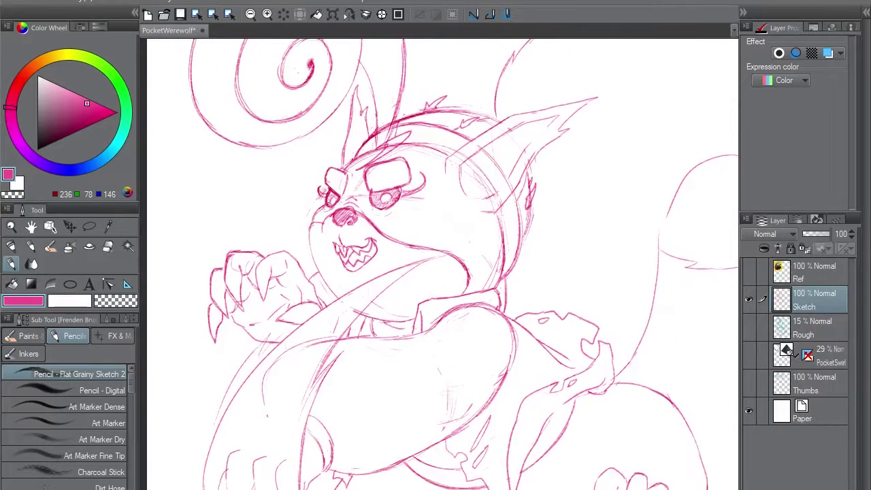
key("e")
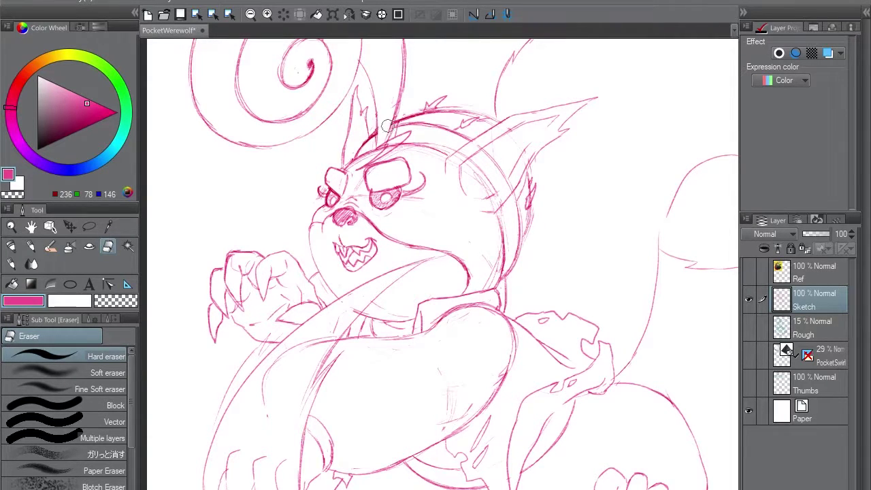
left_click_drag(576, 225, 540, 206)
key("p")
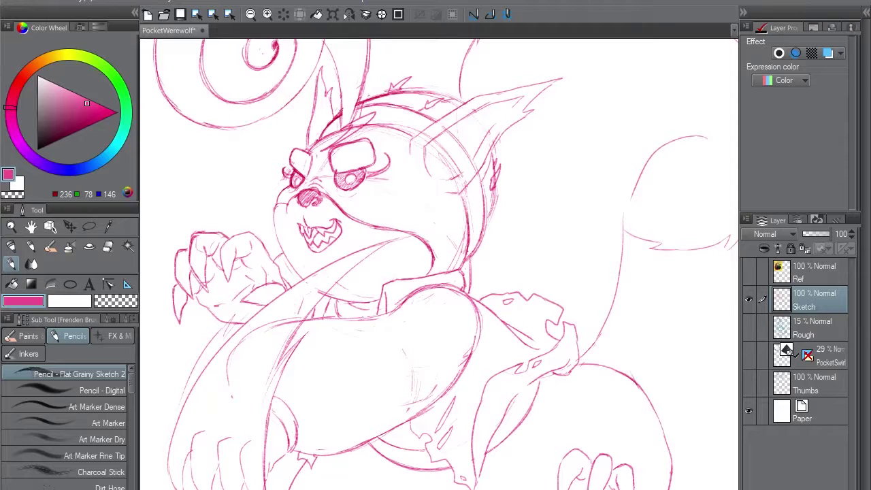
key("ctrl+s")
Erase the head and hood lines running through the near ear and redraw its base with short tuft strokes.
key("e")
key("p")
key("e")
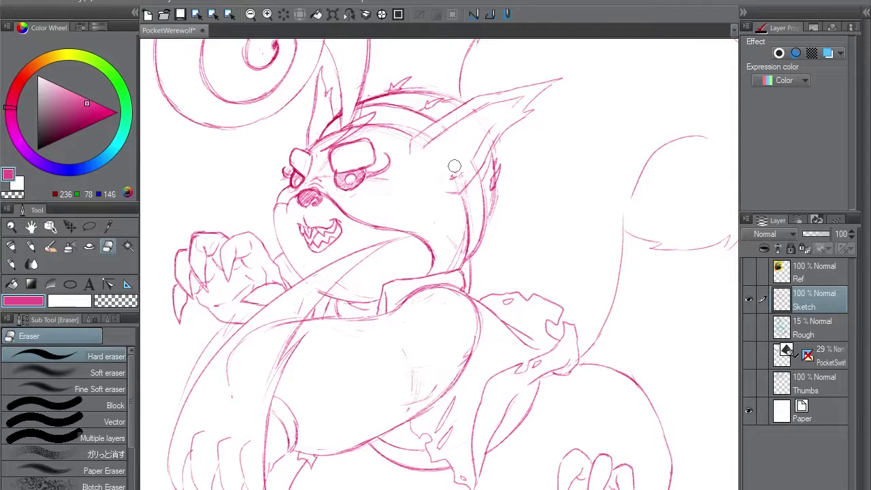
key("p")
key("e")
key("p")
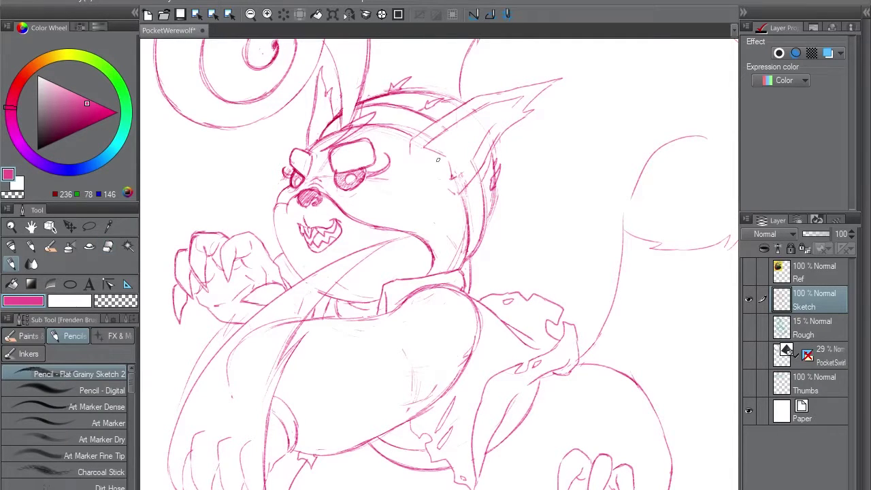
key("e")
key("p")
left_click_drag(284, 185, 273, 153)
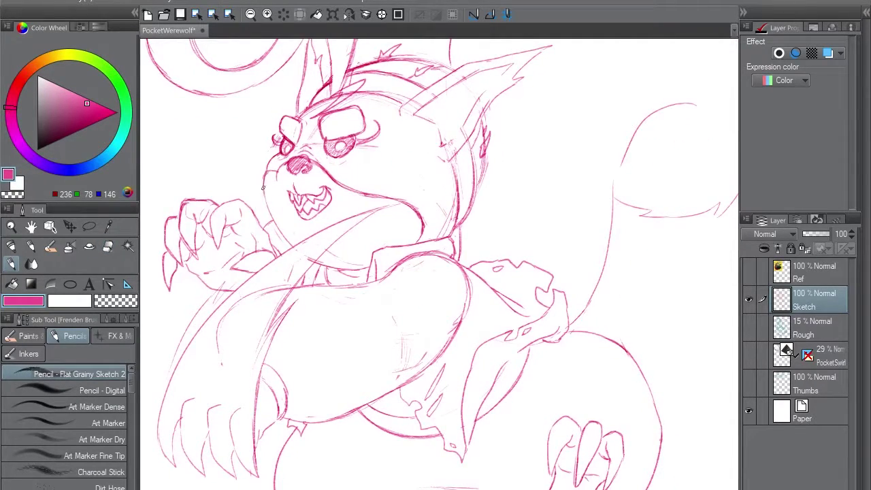
key("e")
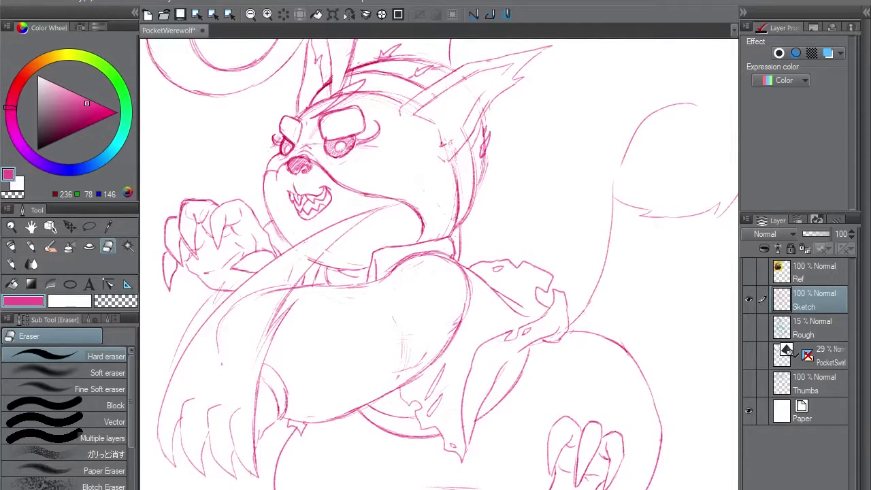
Show the Rough, PocketSwirl and Thumbs layers, select them together with Sketch, and move the artwork down the page.
key("ctrl+space")
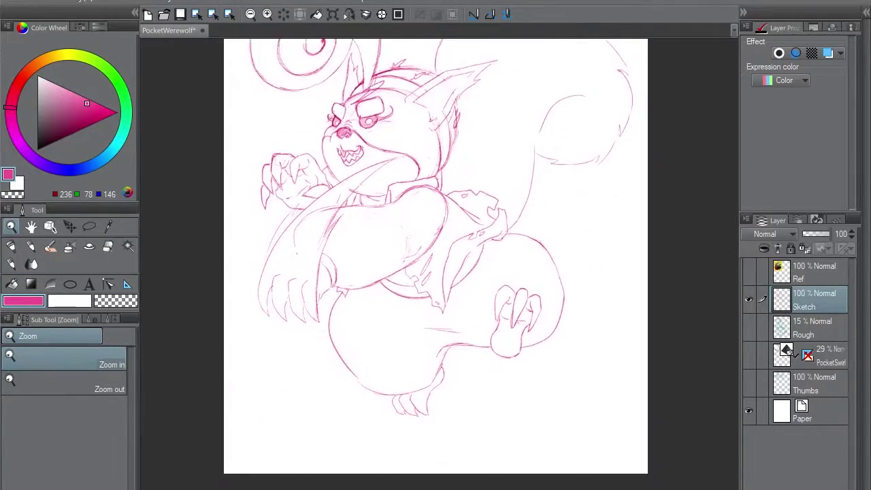
key("ctrl+space")
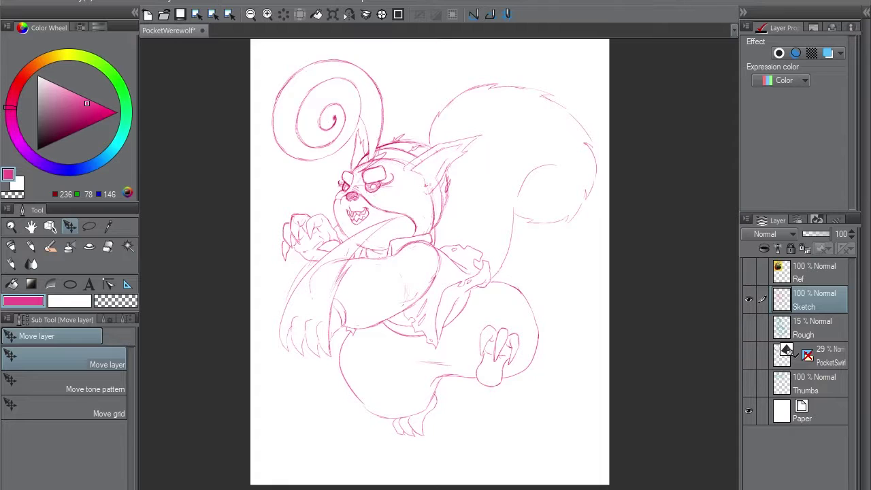
left_click_drag(748, 328, 748, 383)
left_click(809, 384, "shift")
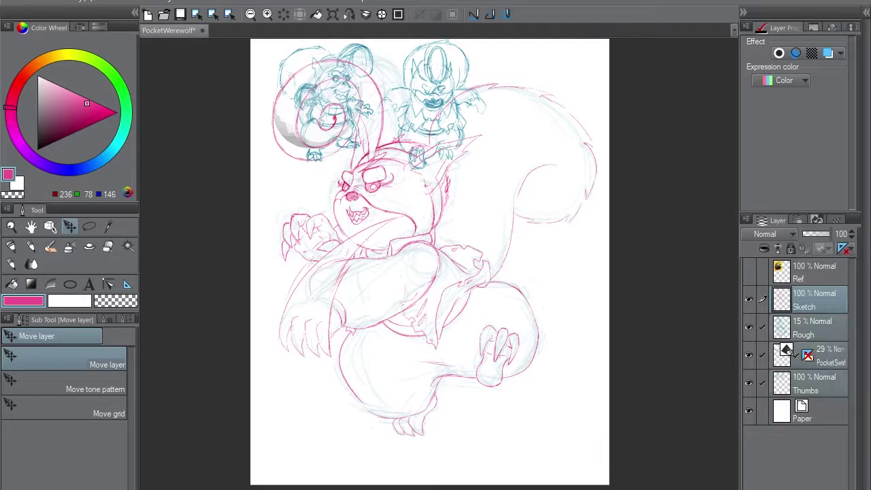
left_click_drag(428, 265, 423, 297)
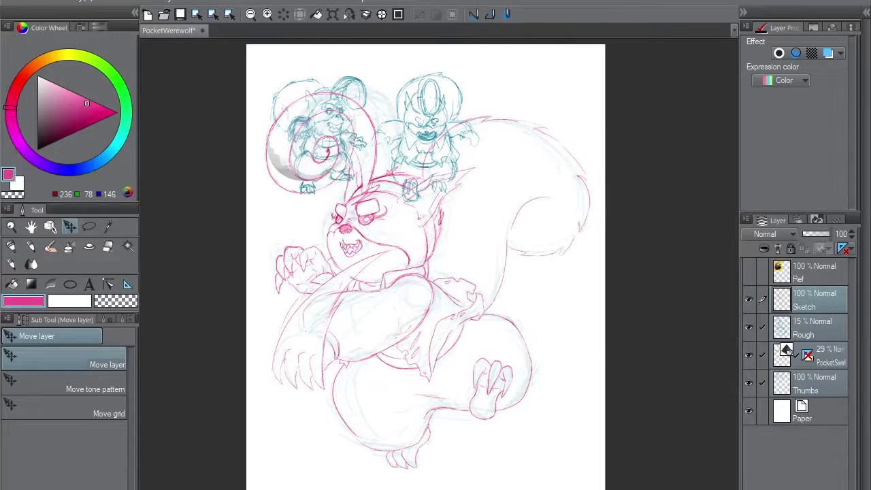
Hide the Thumbs, PocketSwirl and Rough layers and make Sketch the only selected layer.
left_click(749, 383)
left_click(748, 356)
left_click(749, 327)
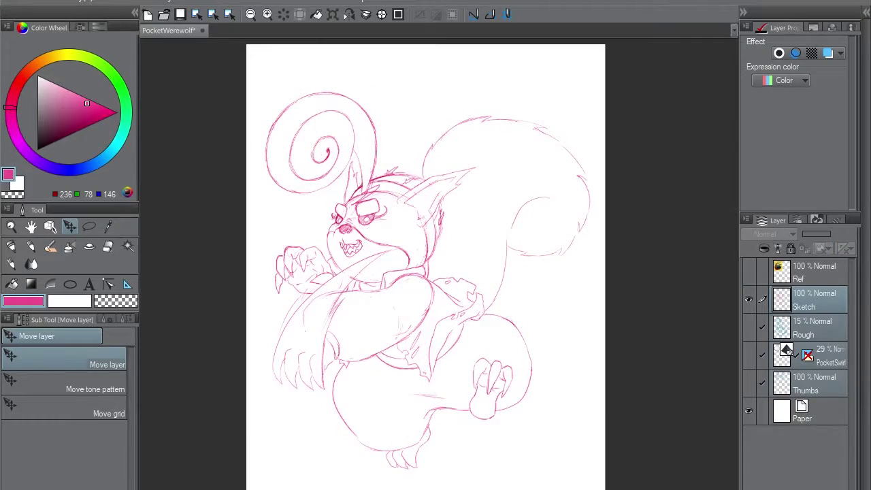
left_click(810, 300)
left_click_drag(408, 259, 409, 262)
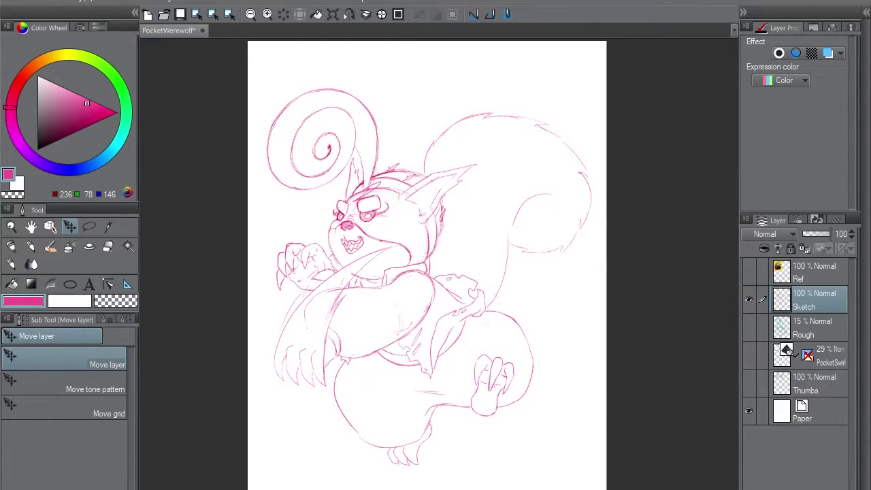